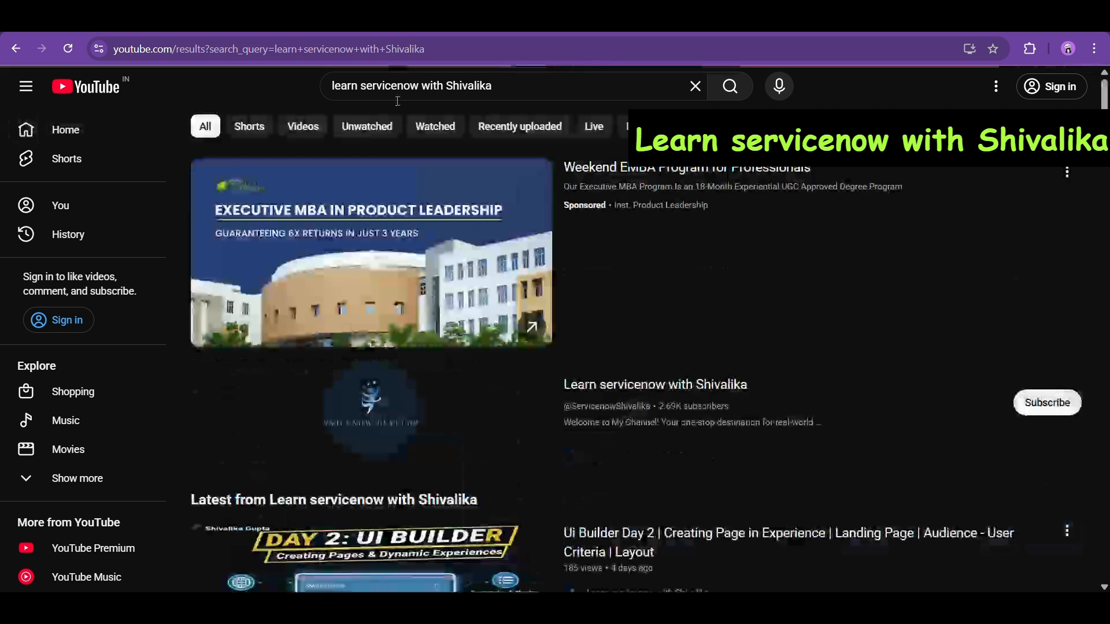
- Open the ServiceNow tutorial channel page from the YouTube search results
click(630, 406)
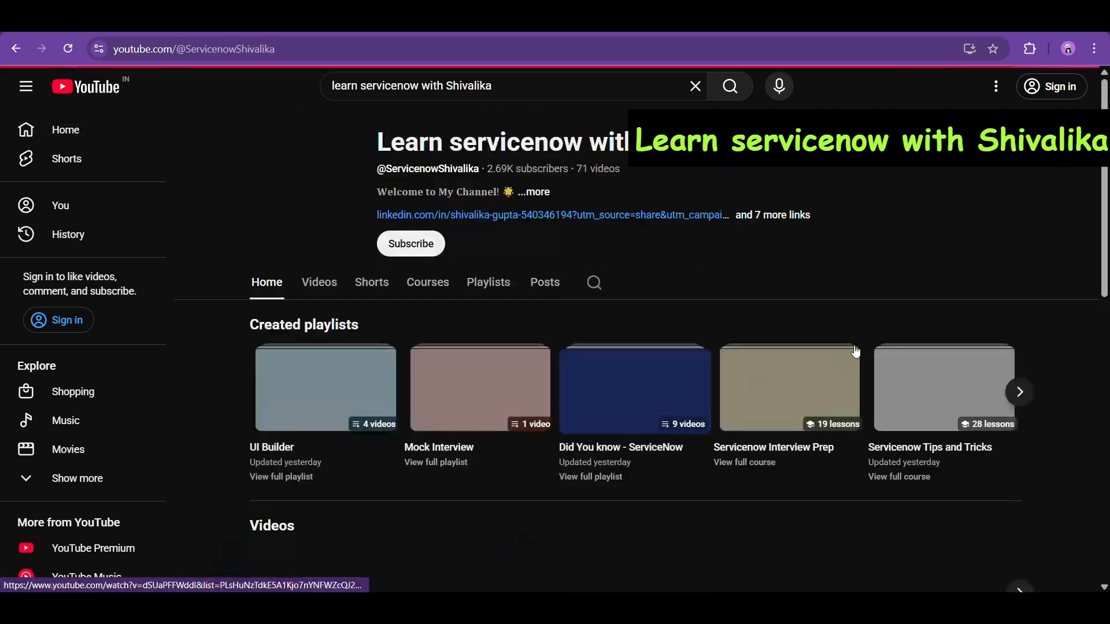
scroll(817, 289, down, 1)
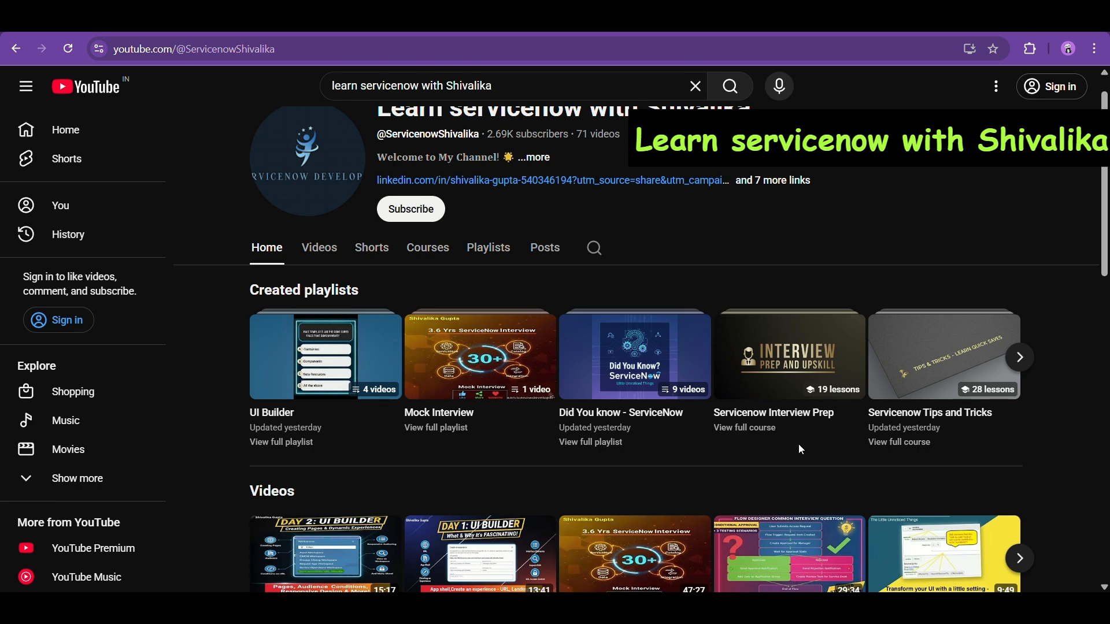
scroll(801, 449, up, 1)
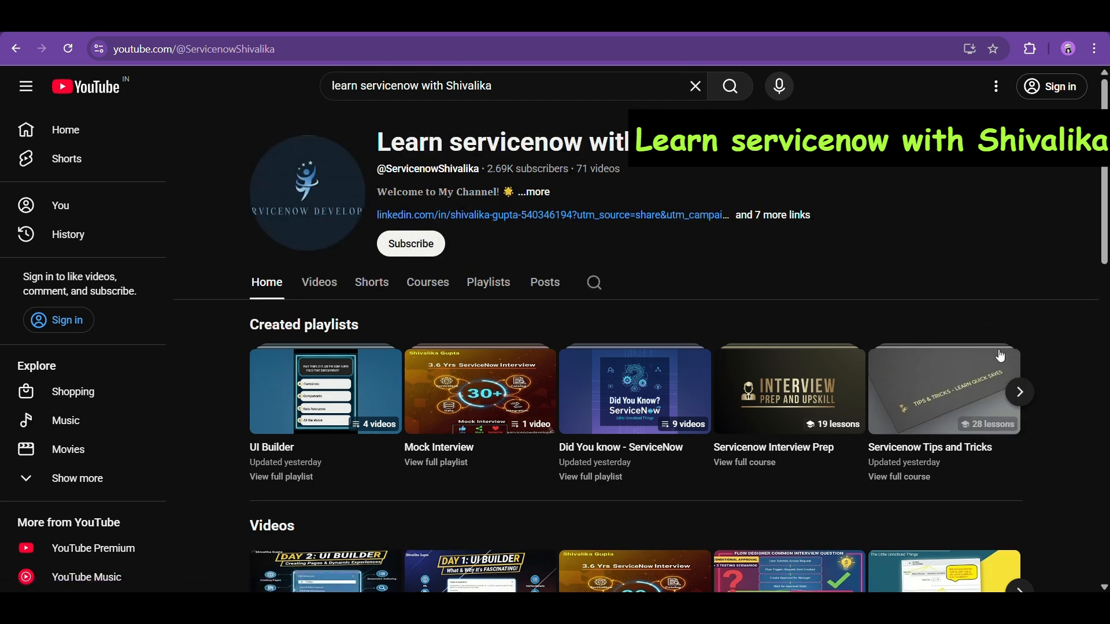
- Page through the channel's playlists back to UI Builder, then switch to the ServiceNow instance
click(1021, 392)
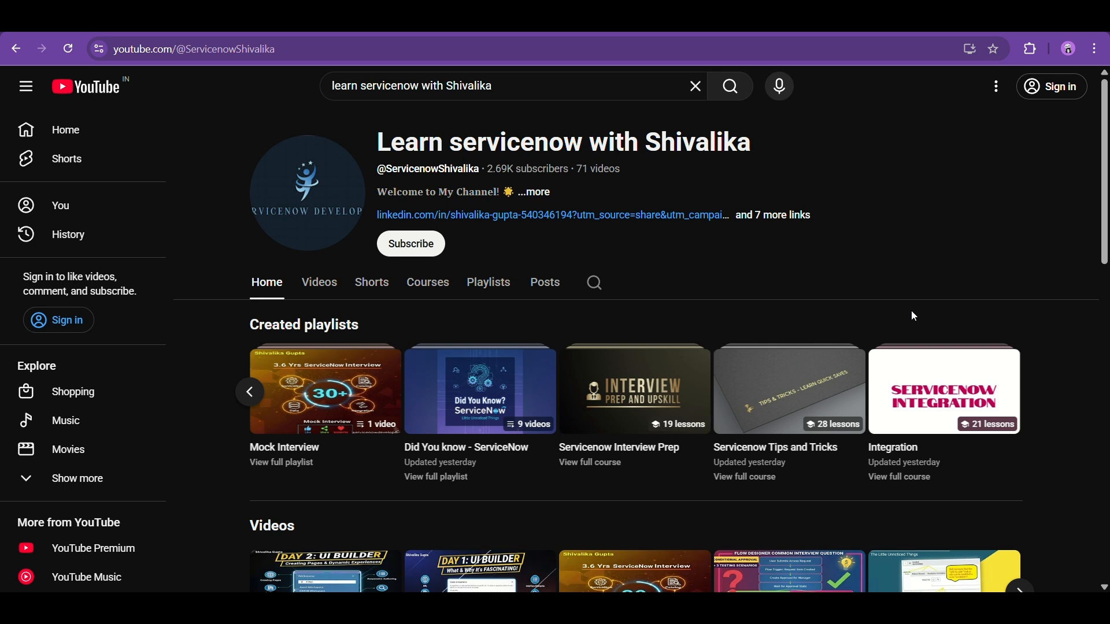
mouse_move(643, 413)
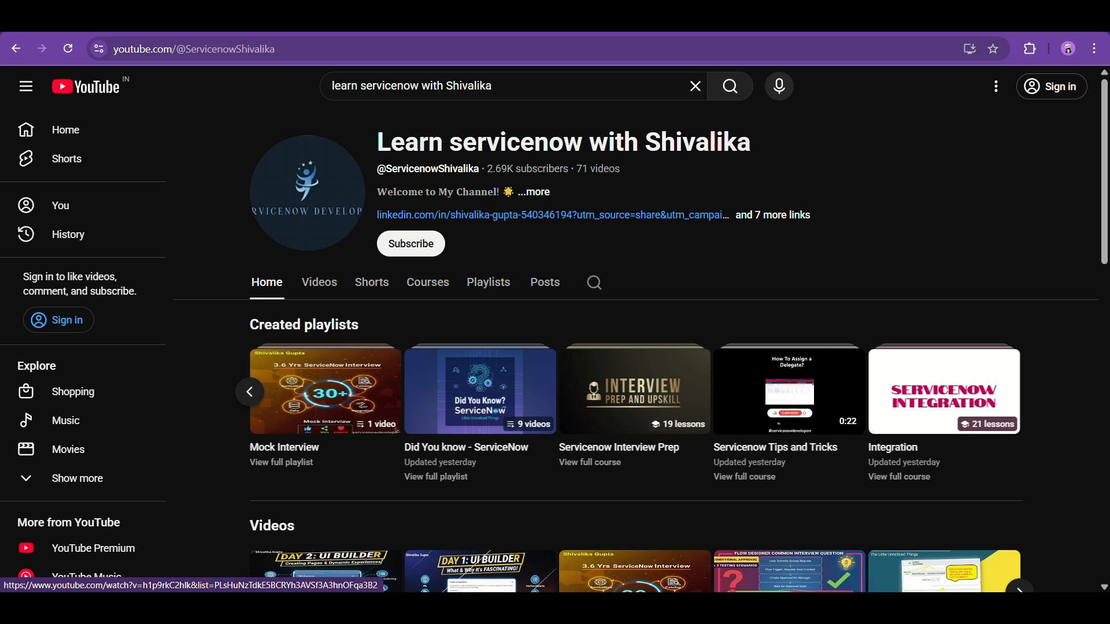
click(251, 399)
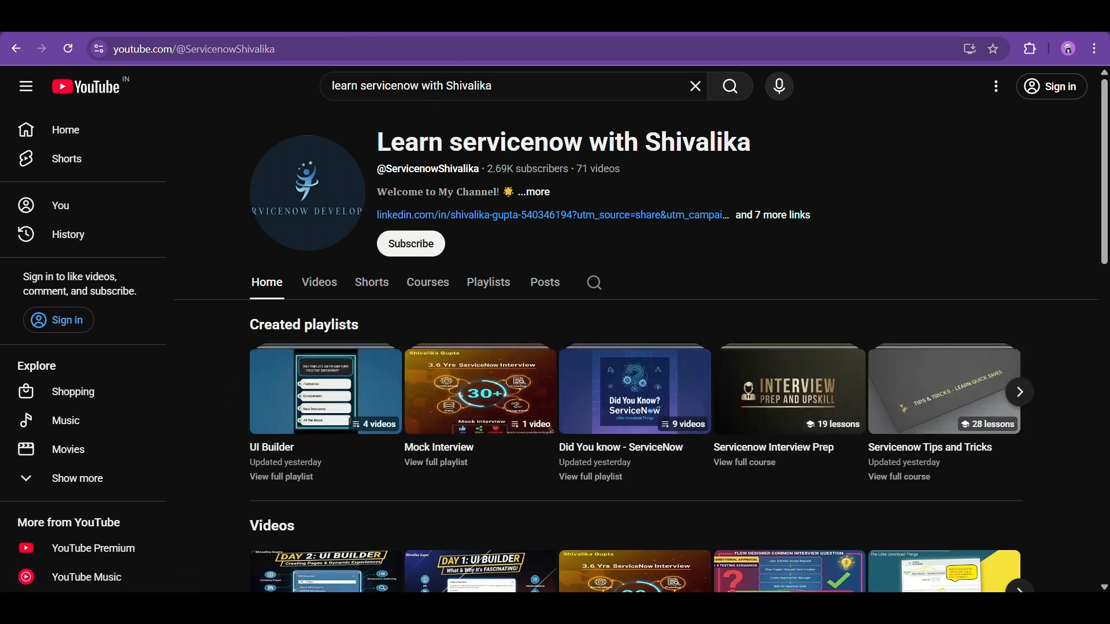
click(271, 20)
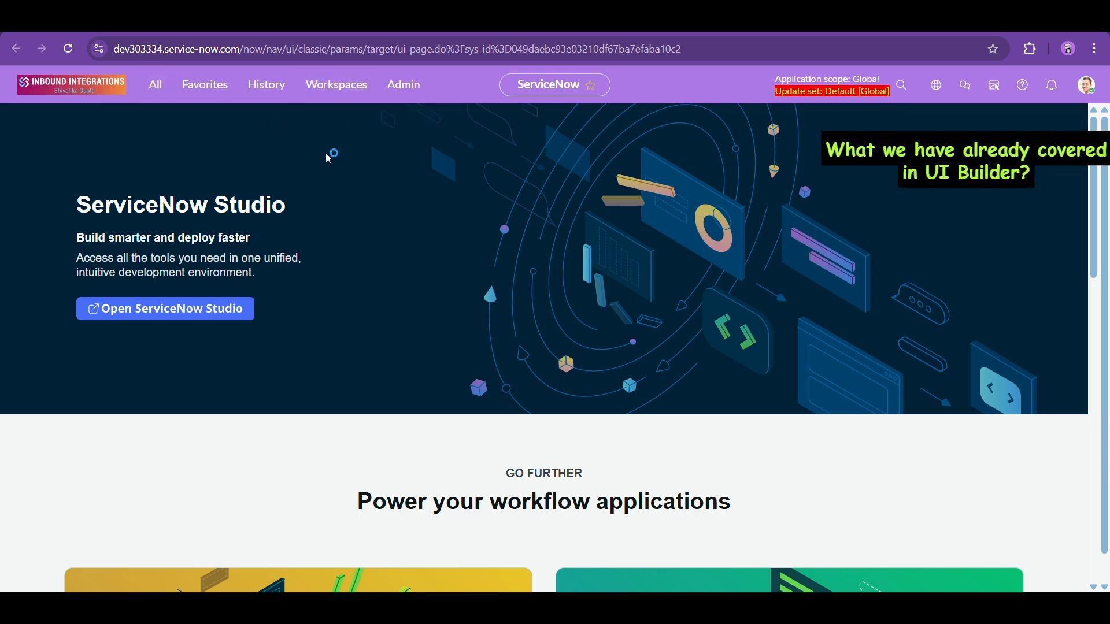
- Launch the tutorial workspace's Page1 in UI Builder from the Workspaces menu
click(347, 85)
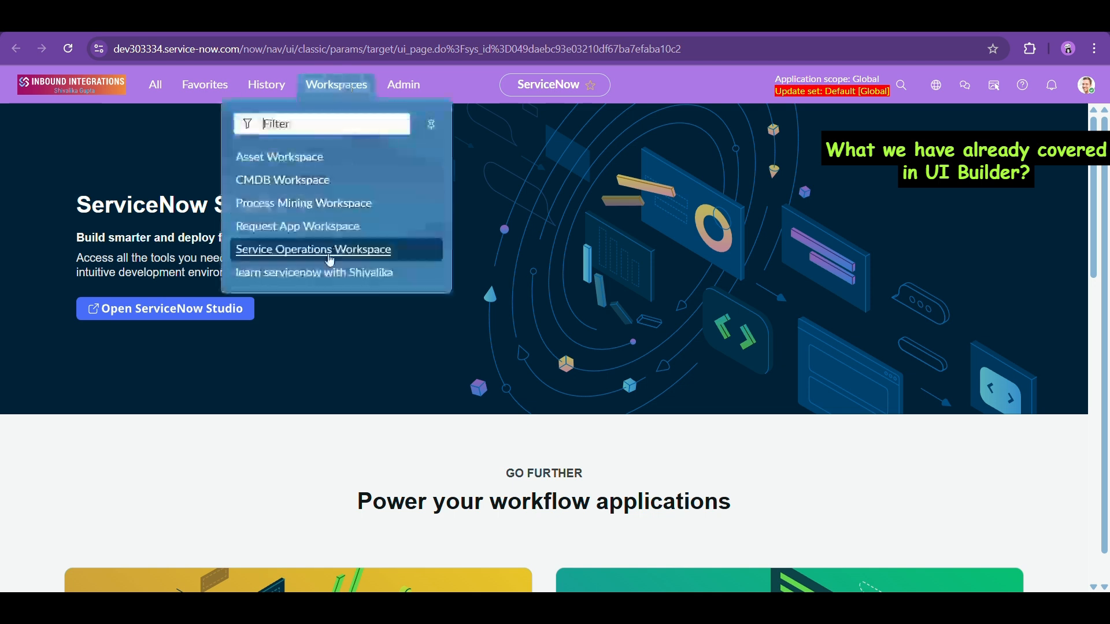
click(348, 286)
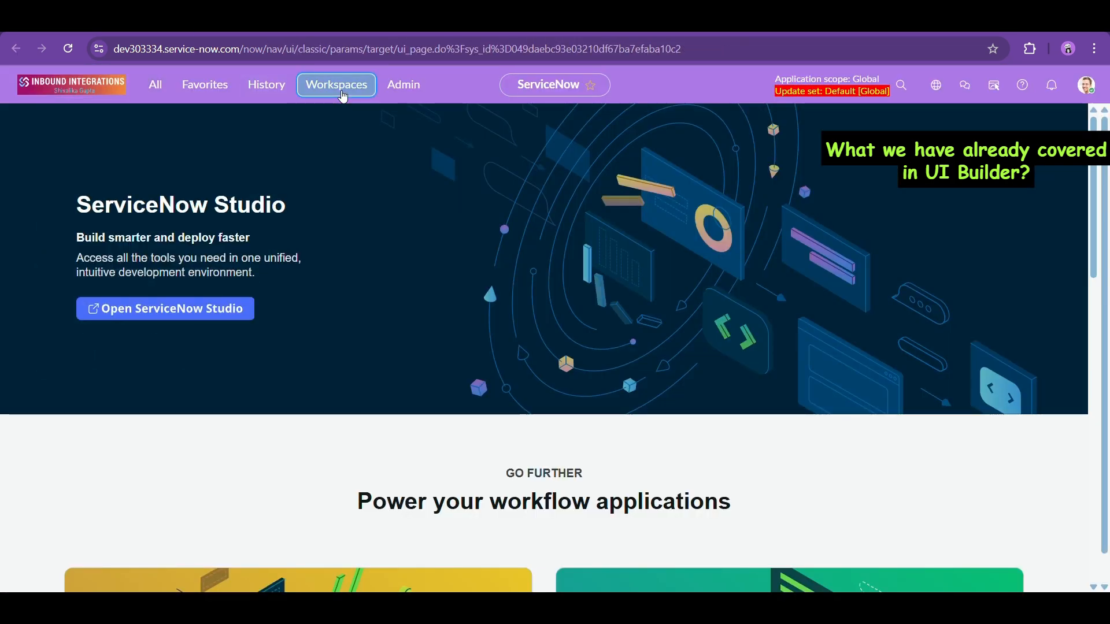
click(343, 96)
click(307, 275)
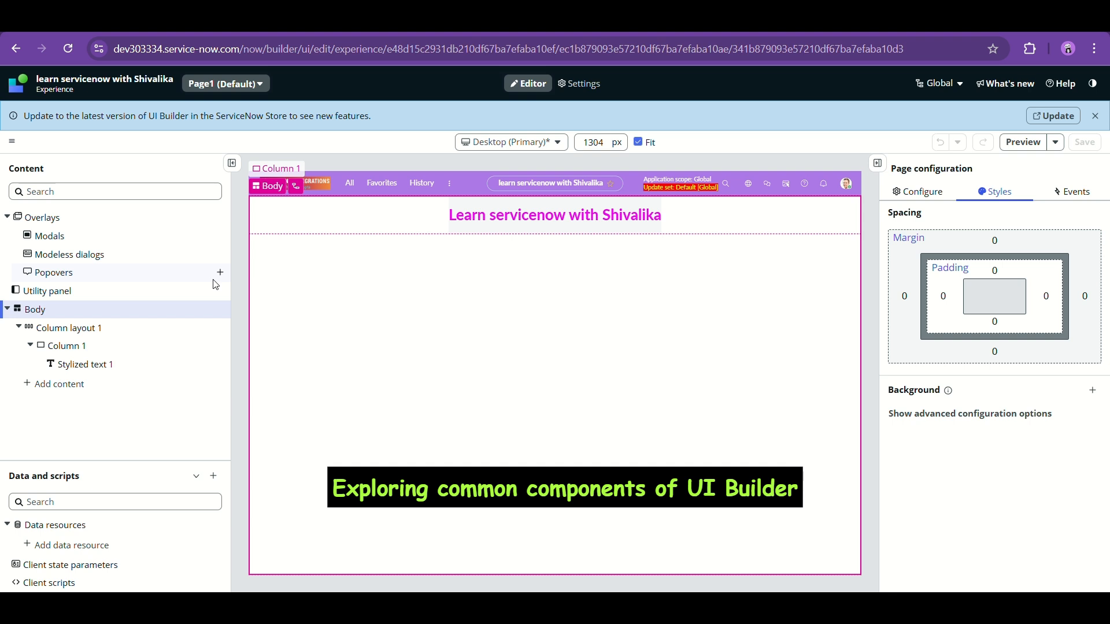
- Insert an Activity Stream from the Common components into Column 1 below the heading
click(95, 368)
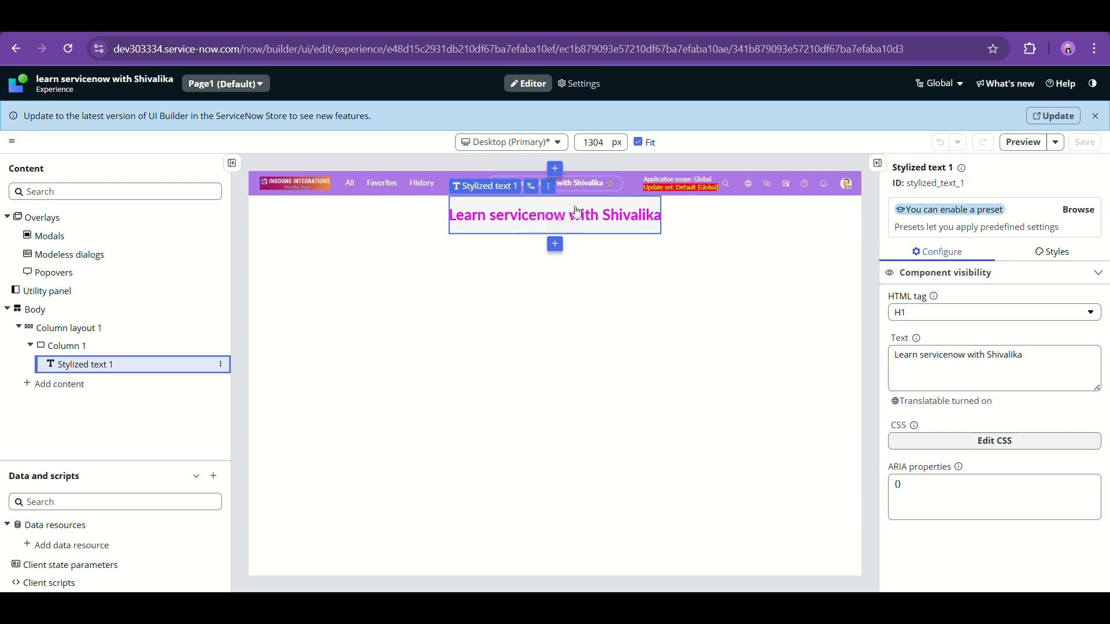
click(86, 345)
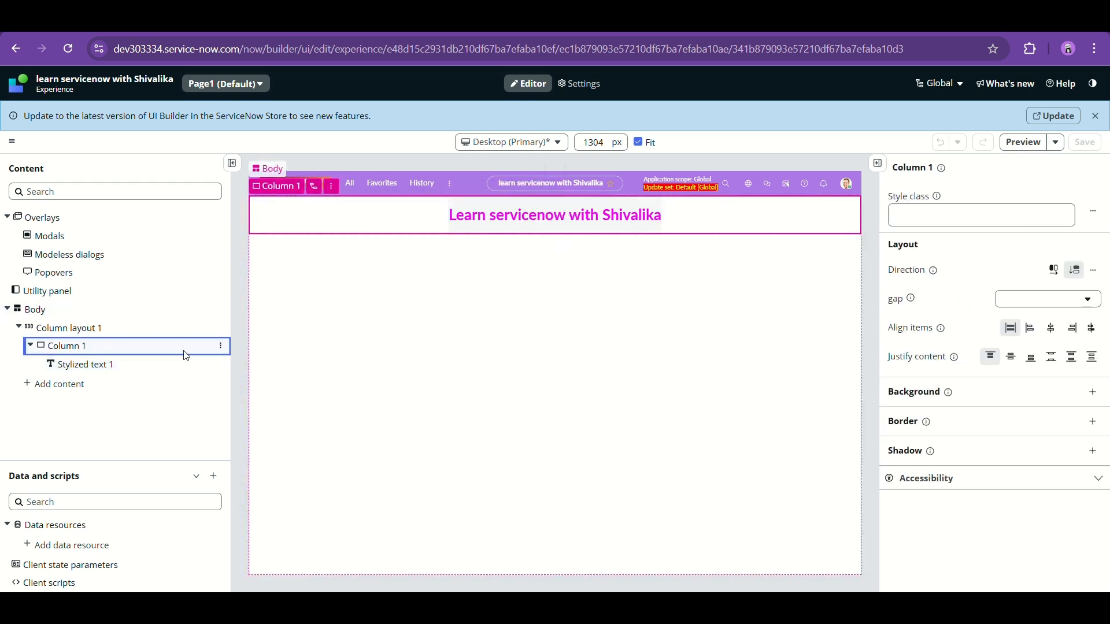
click(220, 347)
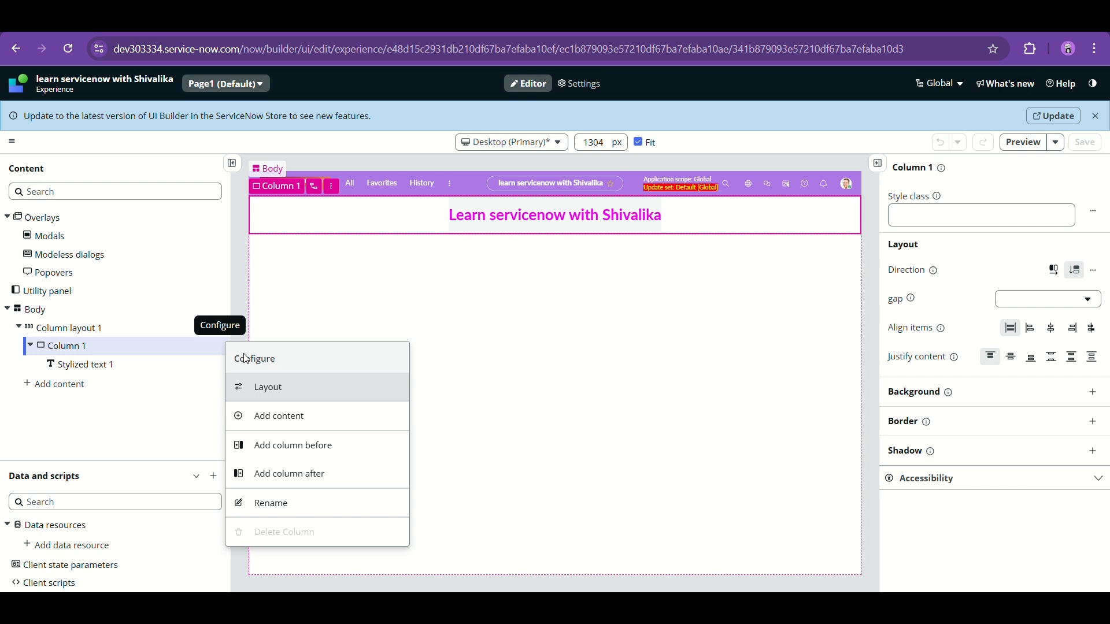
click(282, 419)
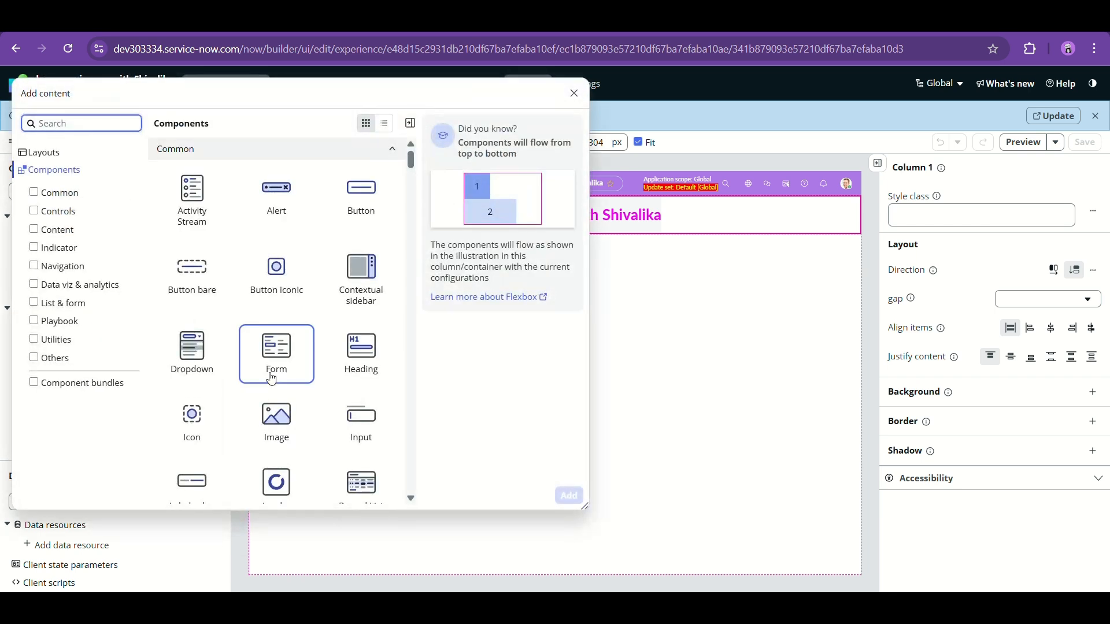
click(604, 287)
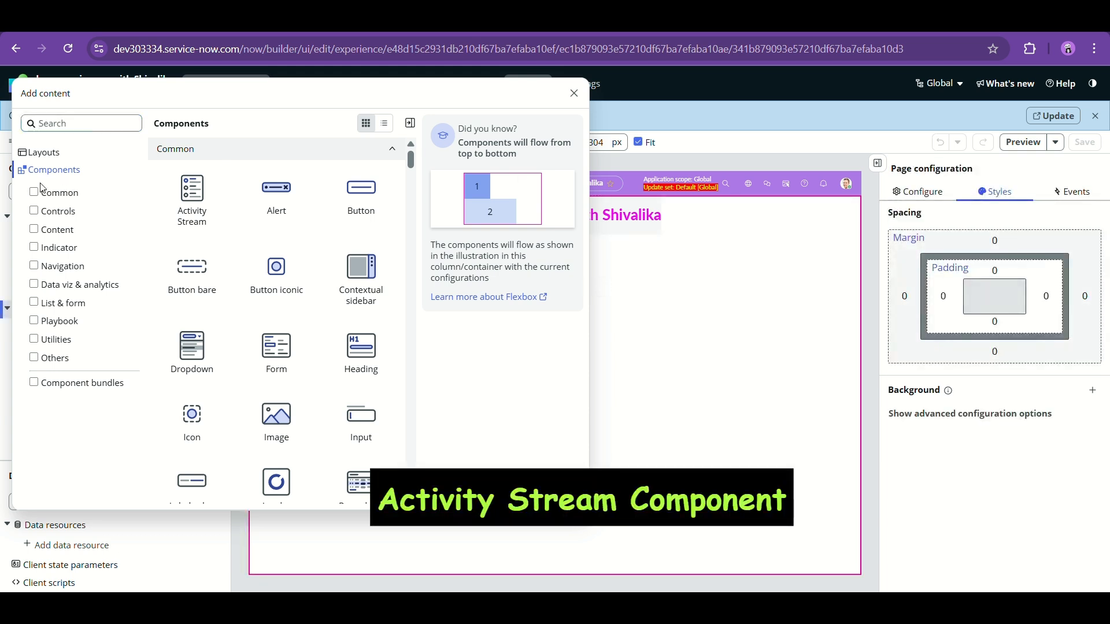
click(34, 193)
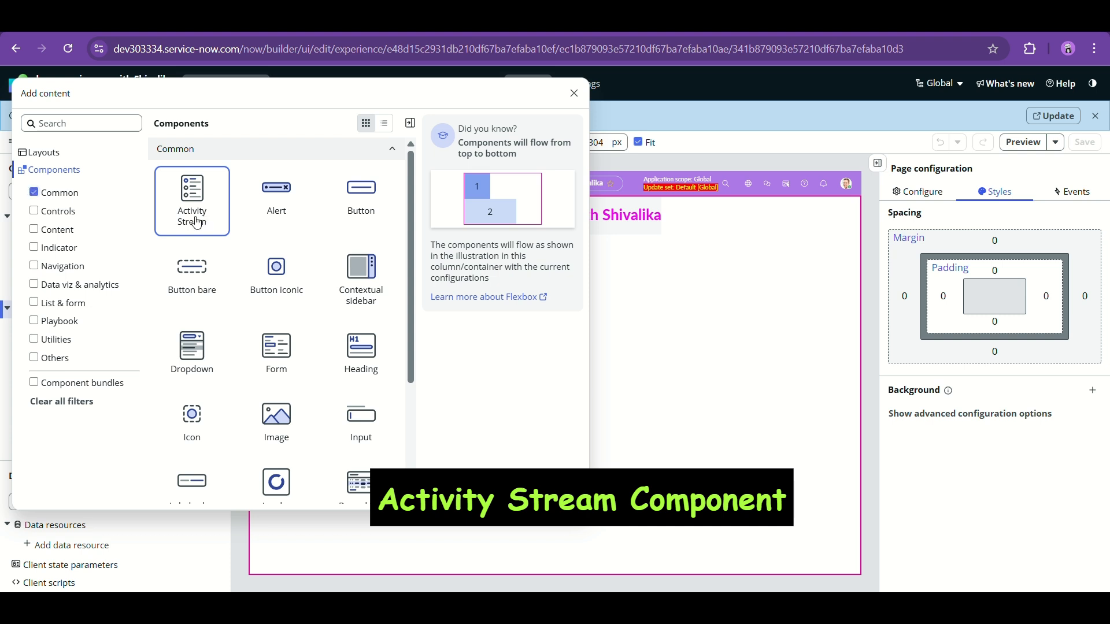
click(205, 223)
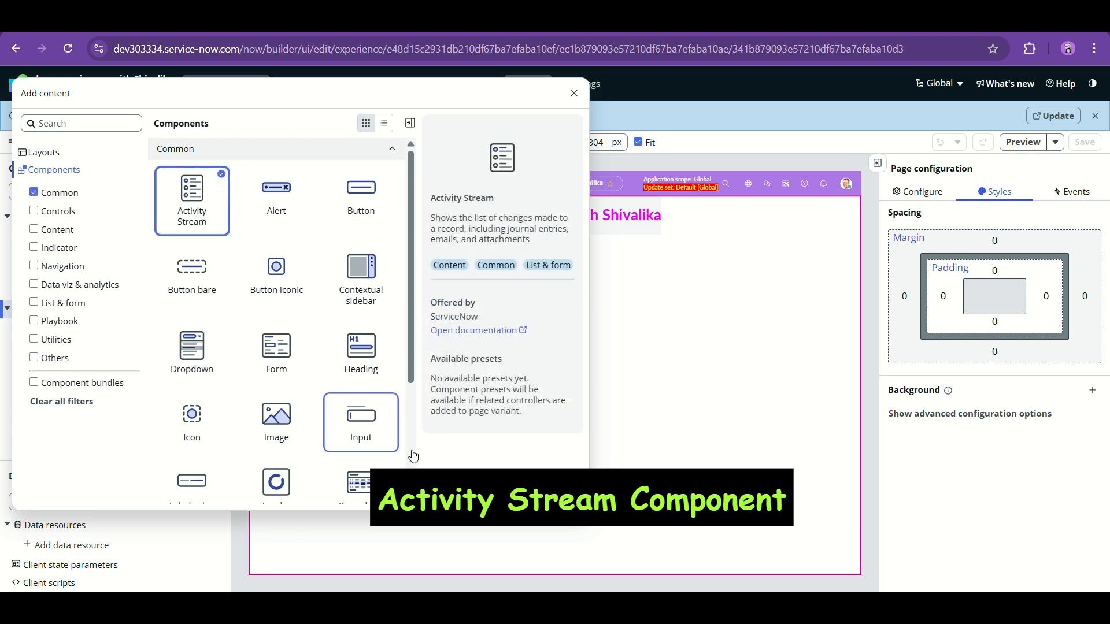
click(566, 491)
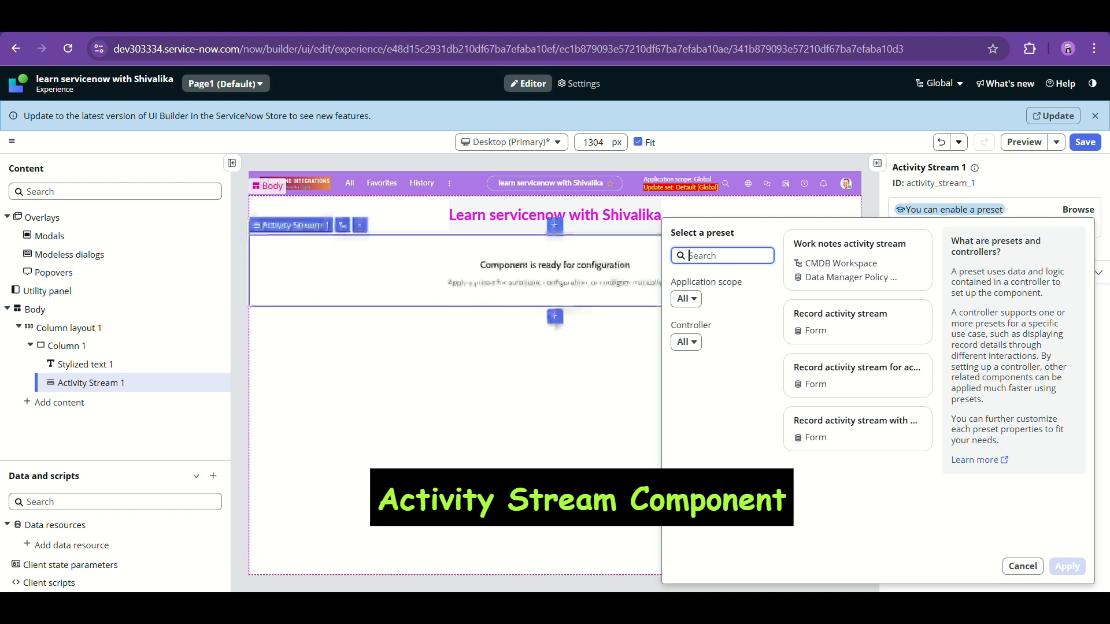
- Skip the preset and point the Activity Stream's data at the Incident table
click(511, 307)
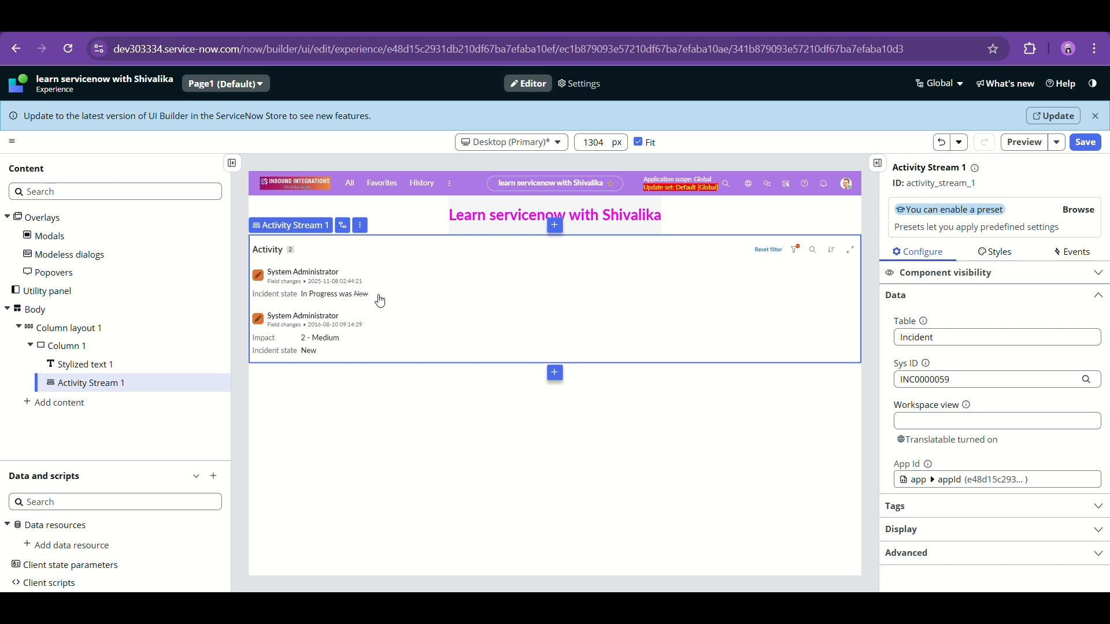
click(942, 339)
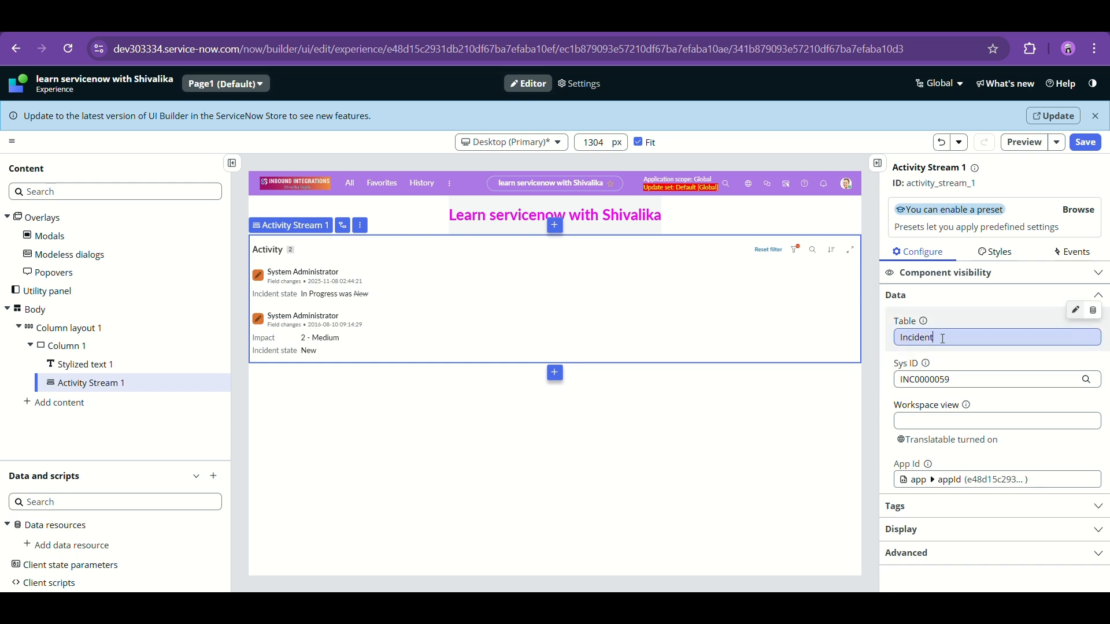
click(942, 316)
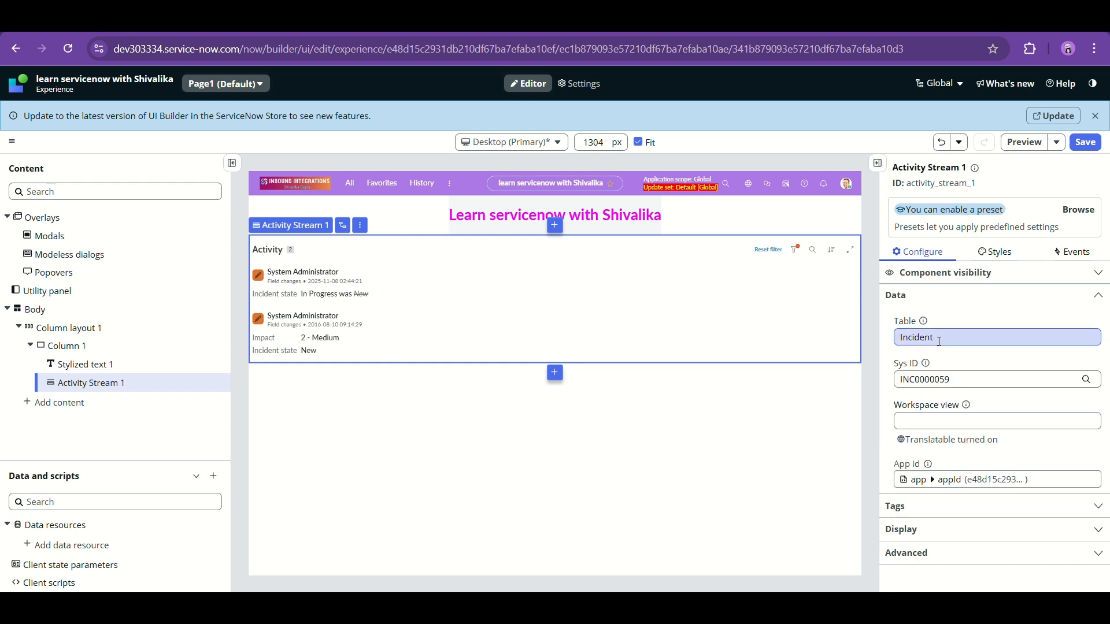
click(940, 342)
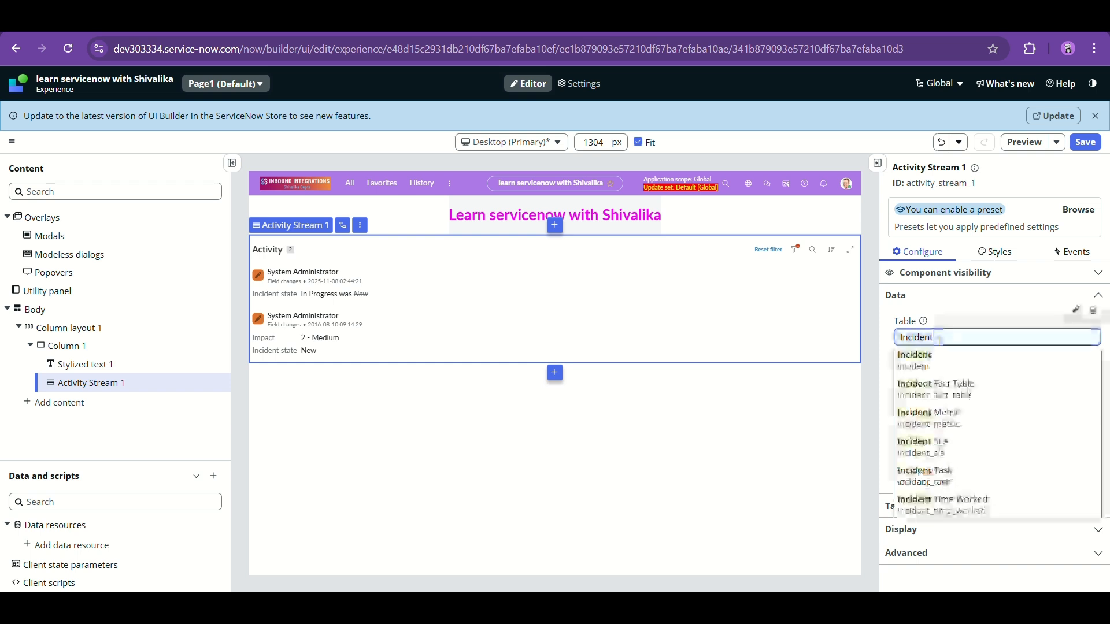
click(876, 355)
click(954, 336)
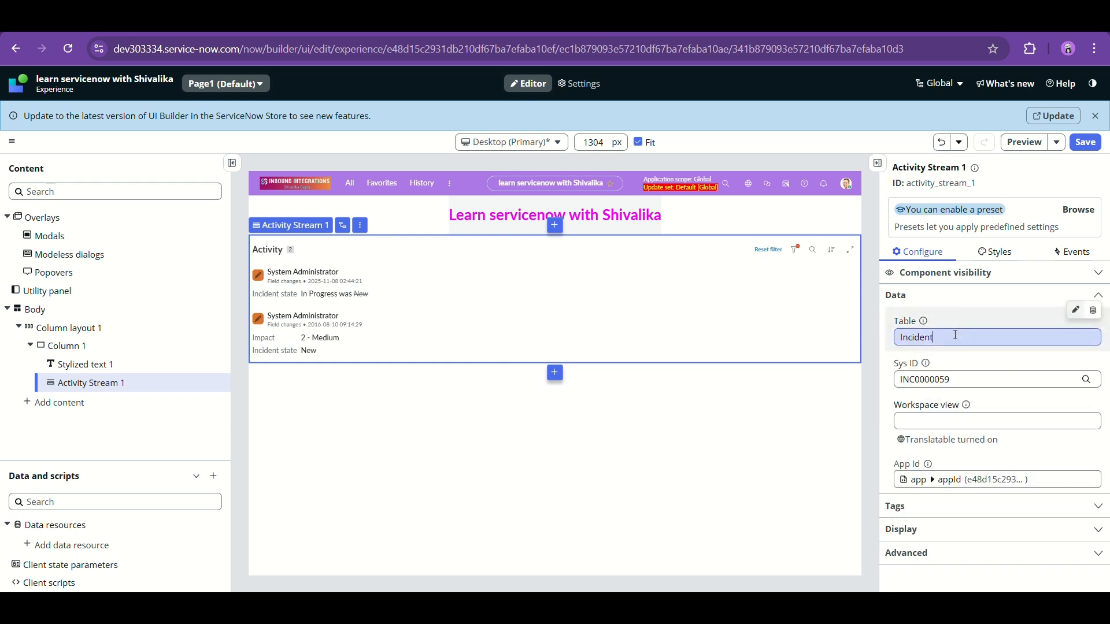
click(876, 365)
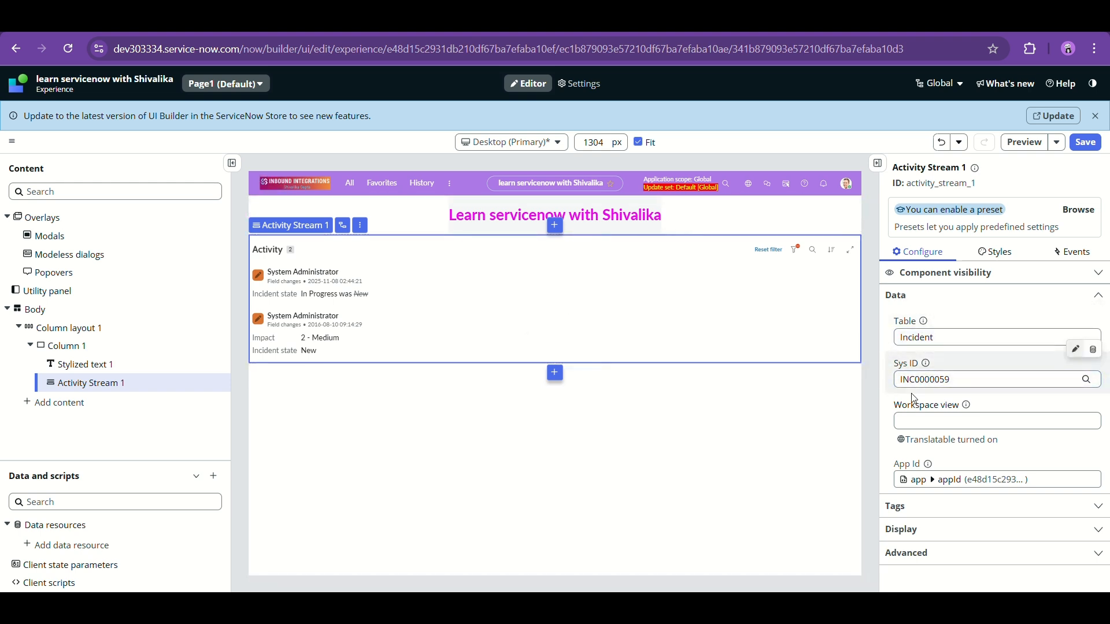
click(918, 420)
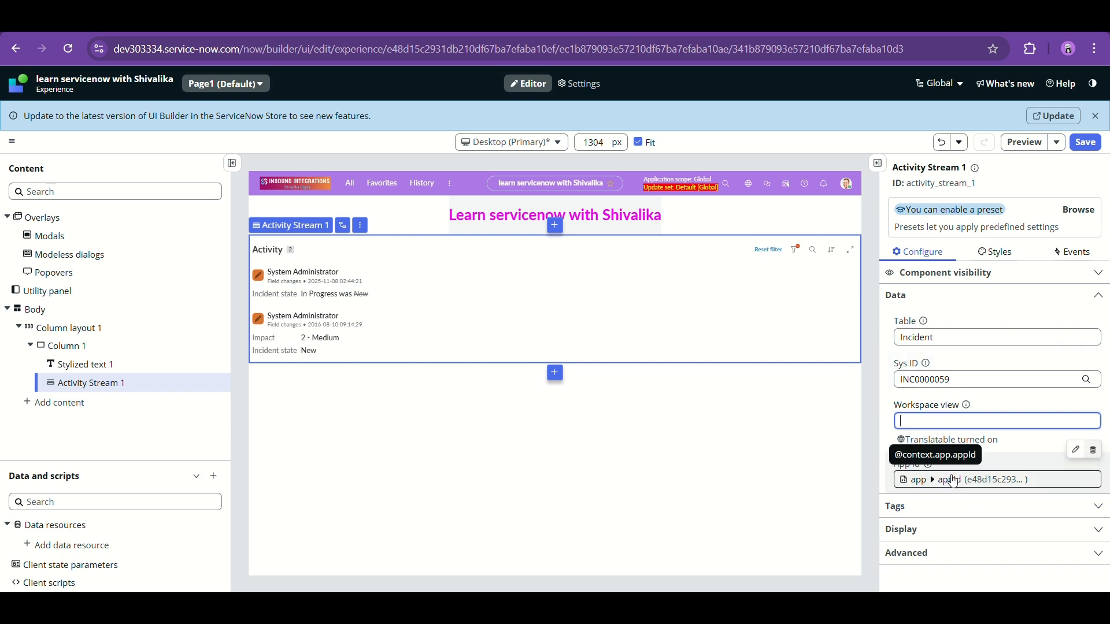
- Expand the Activity Stream's Tags, Display and Advanced settings to review them
click(985, 507)
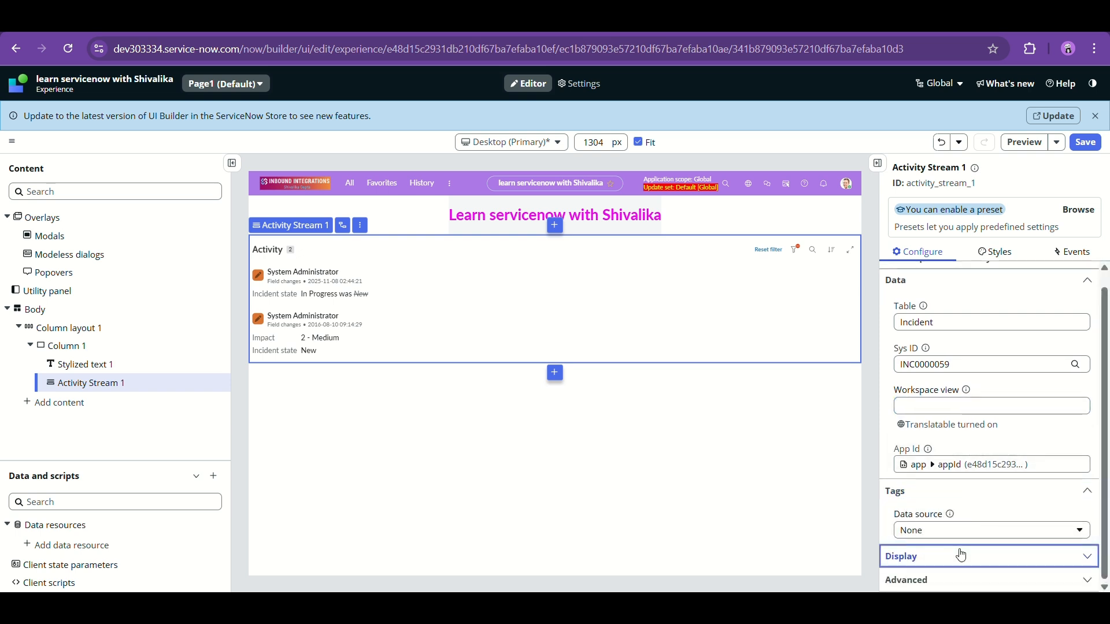
click(959, 555)
scroll(971, 483, down, 2)
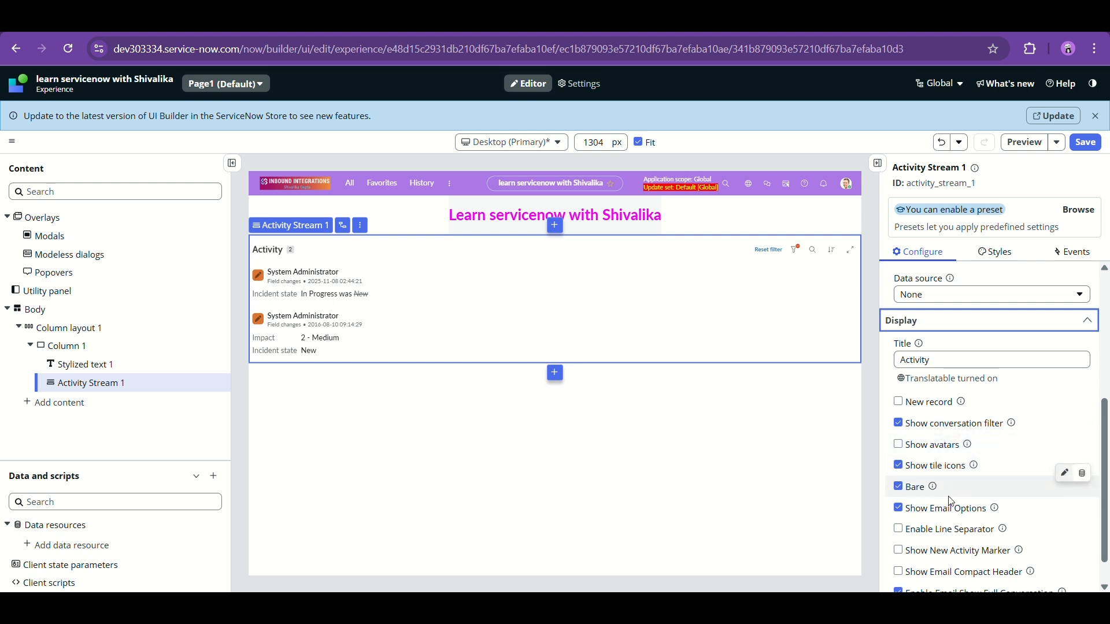
scroll(953, 503, down, 1)
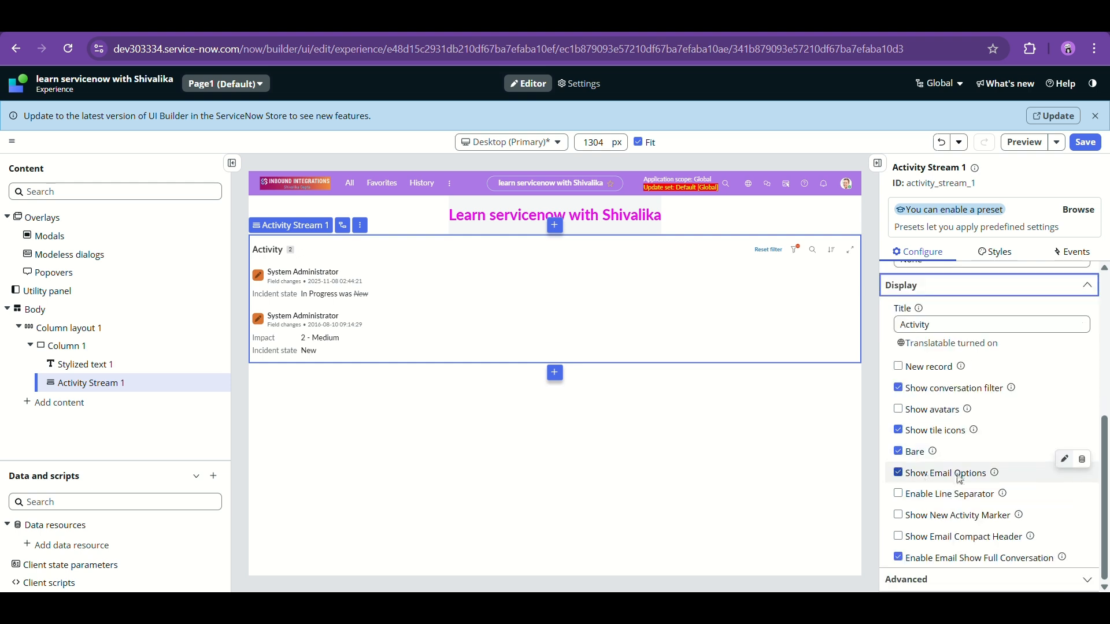
click(986, 576)
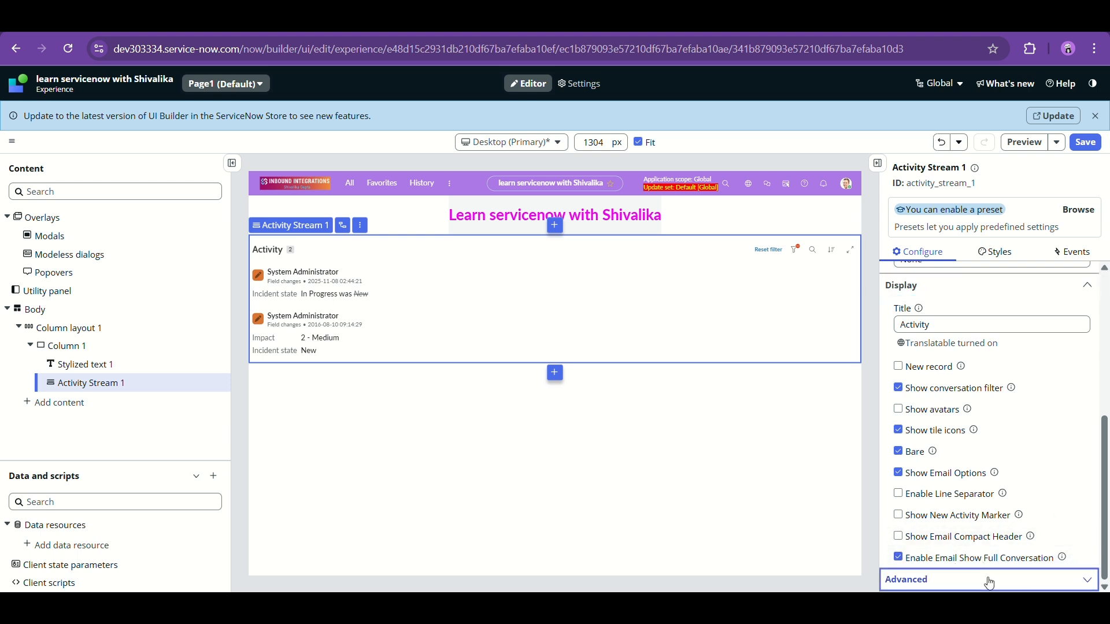
scroll(960, 491, down, 3)
scroll(953, 433, down, 5)
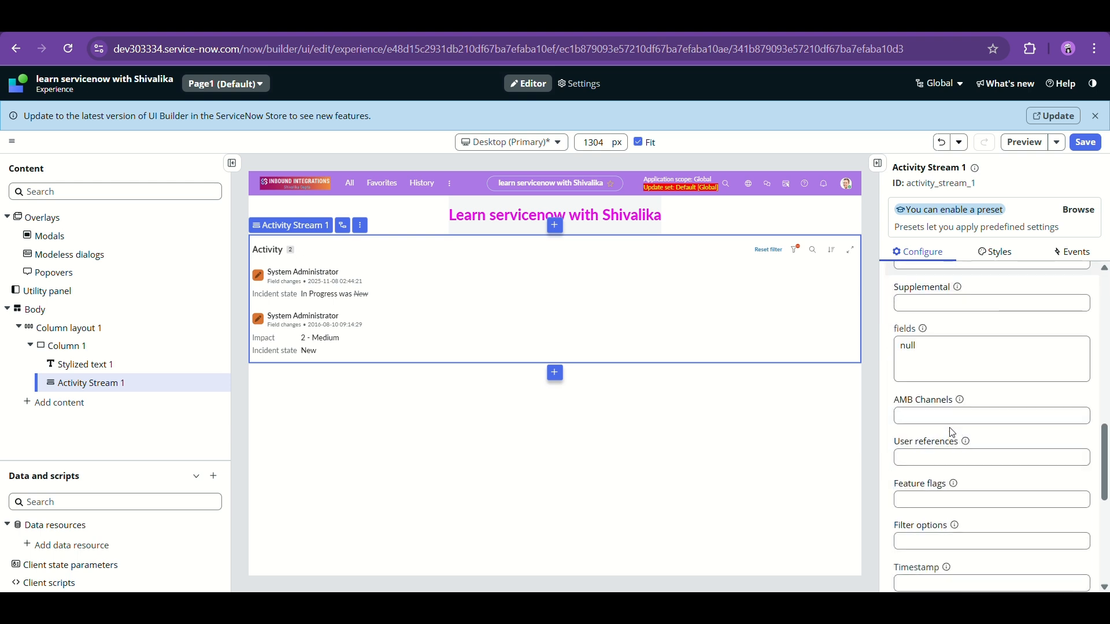
scroll(953, 432, up, 8)
scroll(951, 433, up, 5)
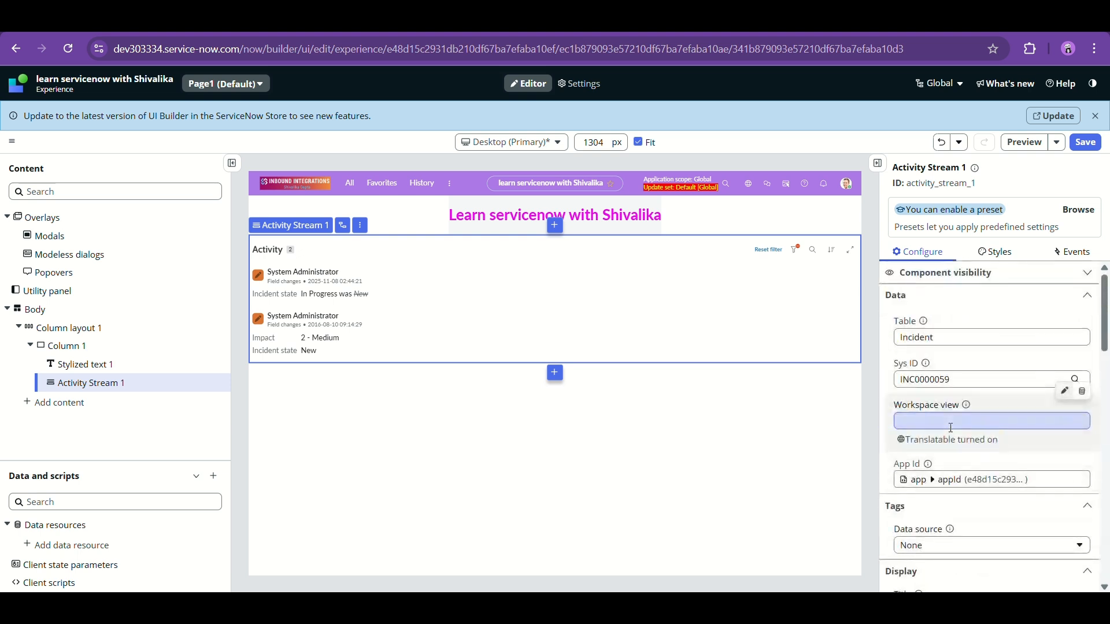
- Recheck the Sys ID value INC0000059, then view the stream's style settings
click(963, 380)
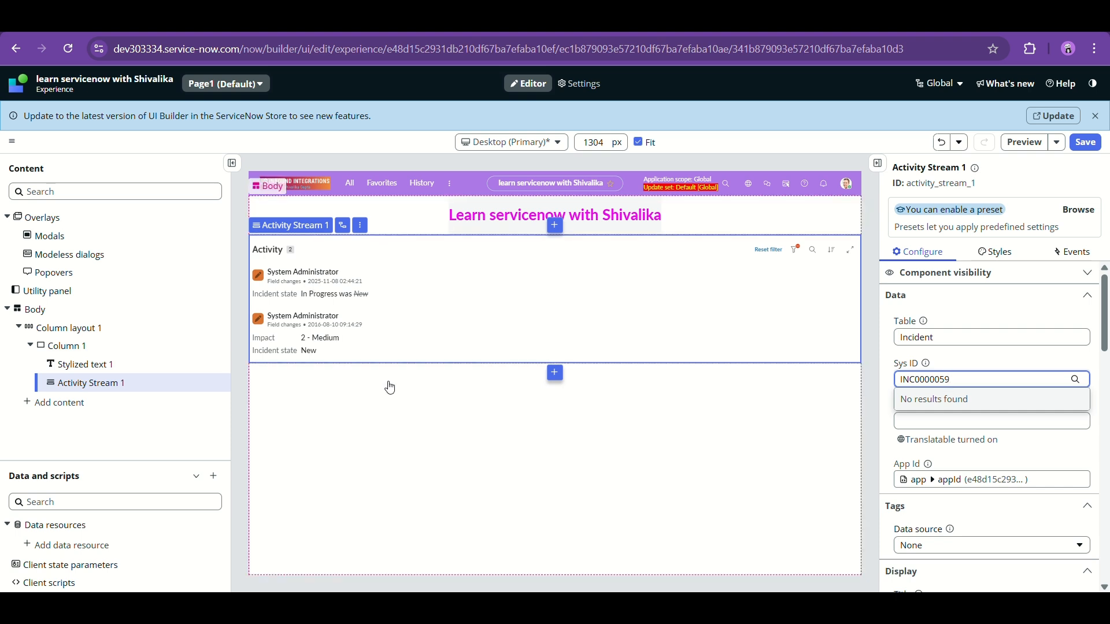
click(889, 337)
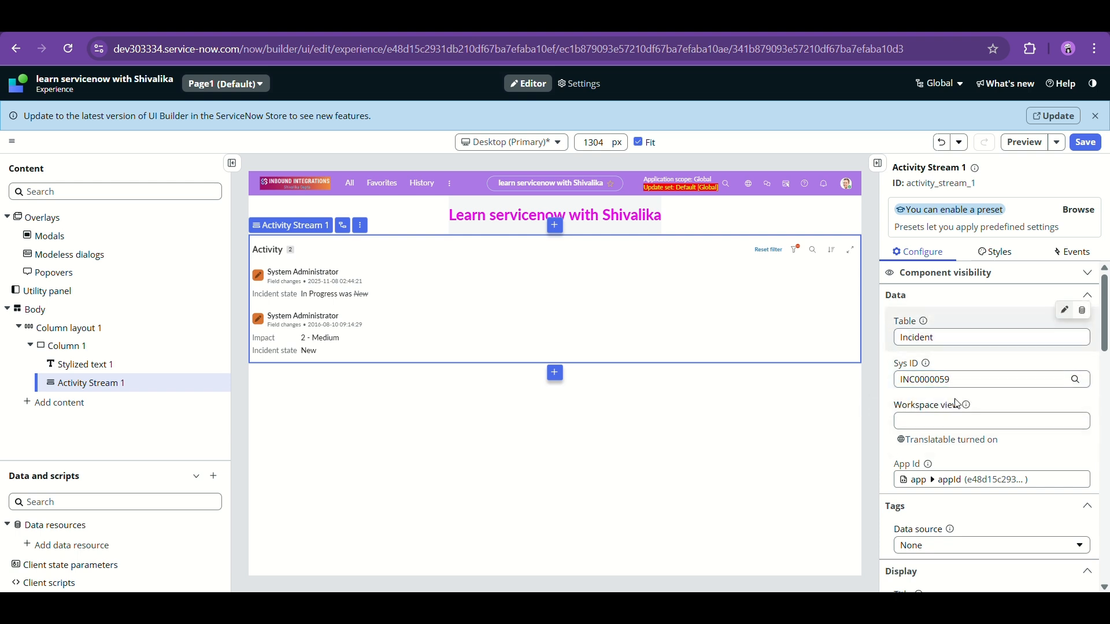
click(955, 380)
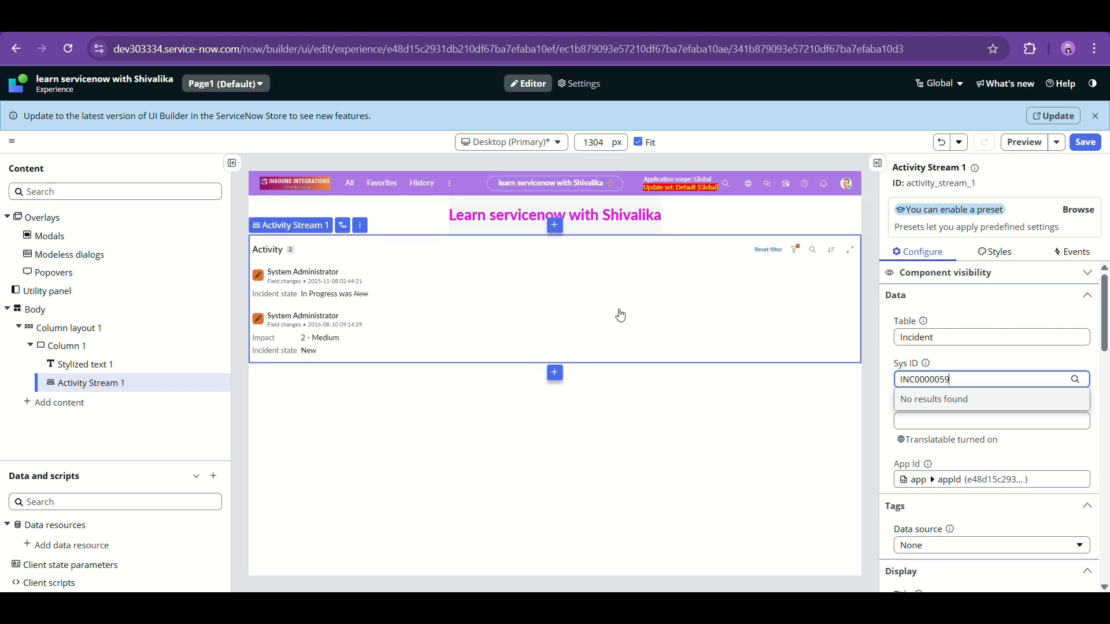
click(995, 252)
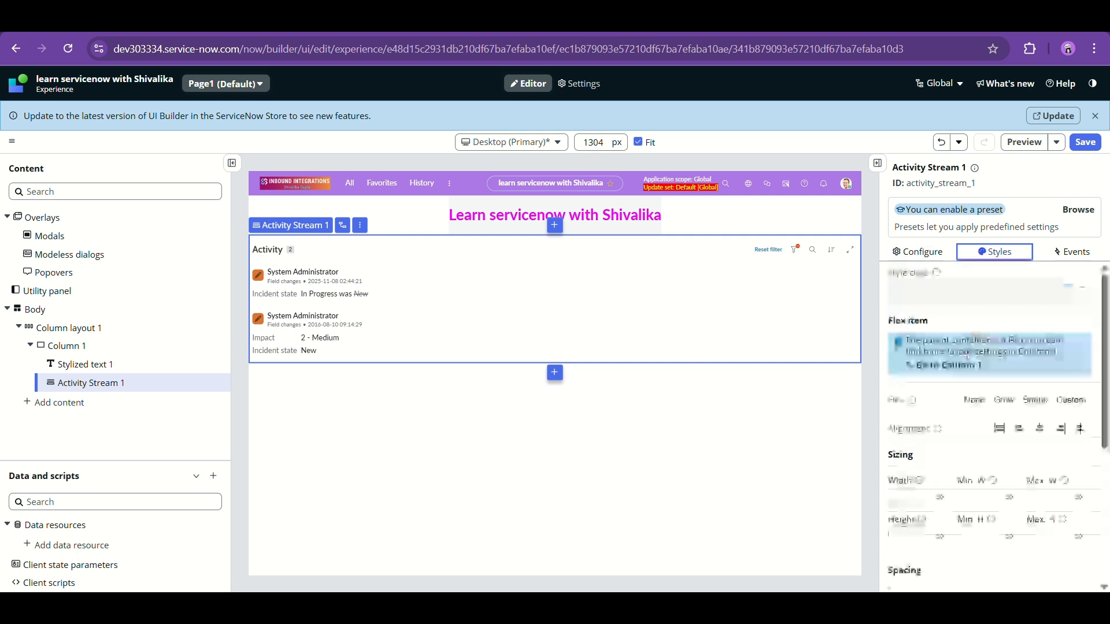
- Scroll through the Flex item, Sizing and Spacing styles, then view the empty Events settings
scroll(960, 370, down, 1)
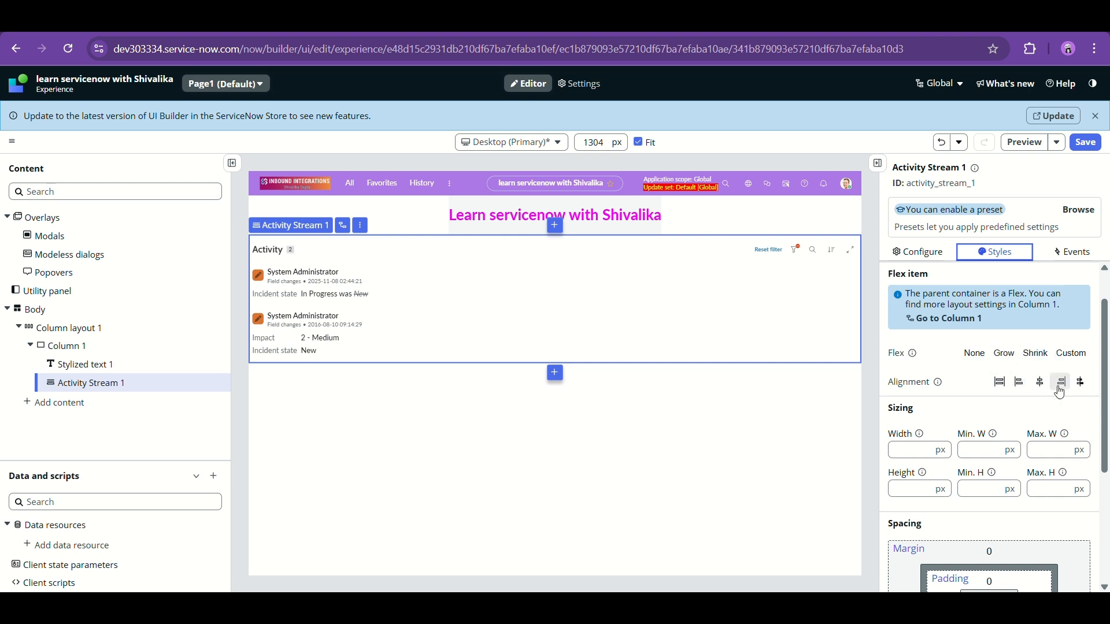
scroll(984, 420, down, 4)
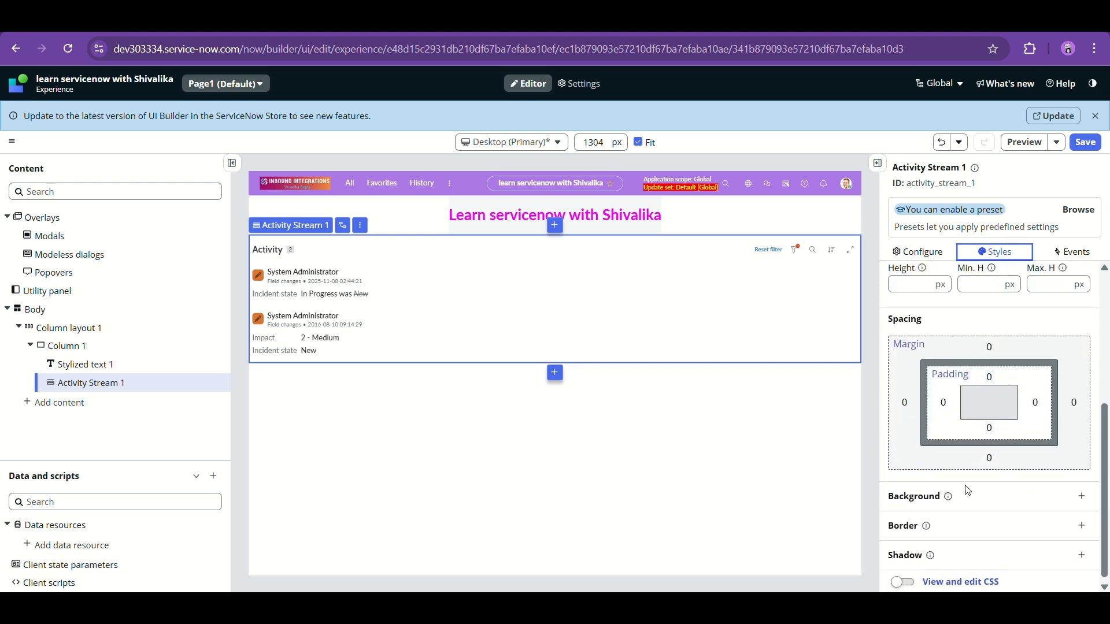
scroll(968, 490, up, 5)
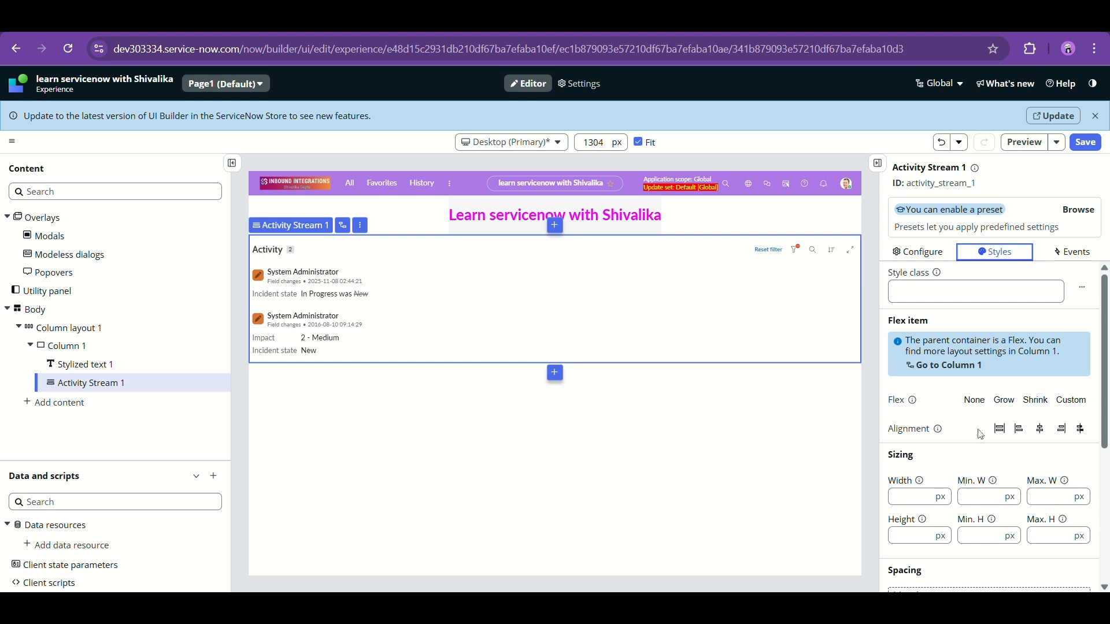
click(1073, 253)
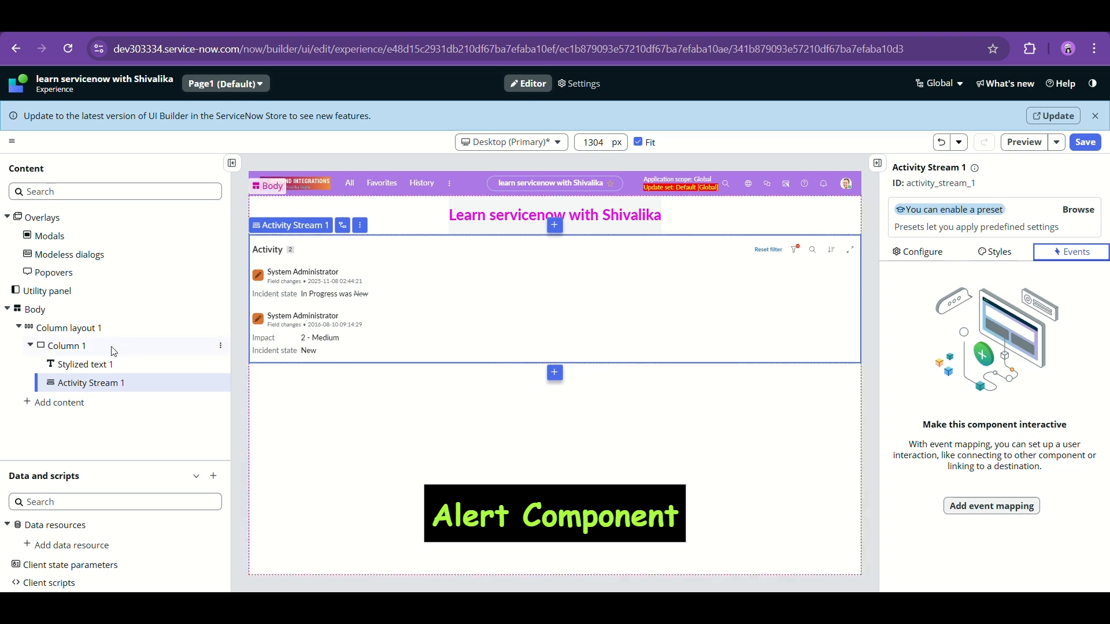
- Add an Alert component to Column 1 below the Activity Stream
click(220, 345)
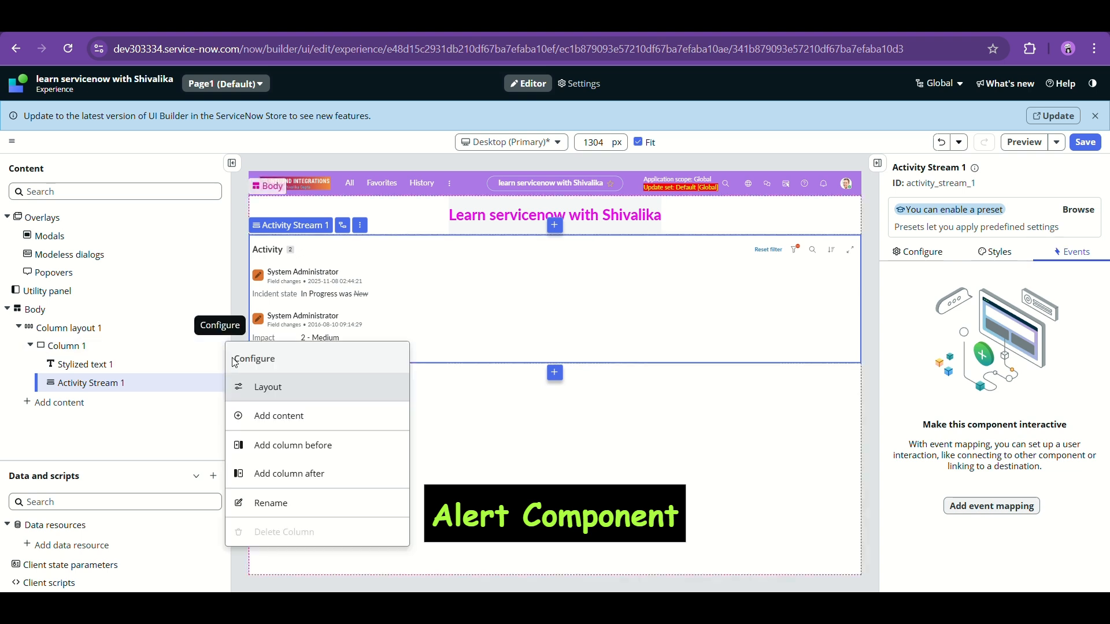
click(273, 419)
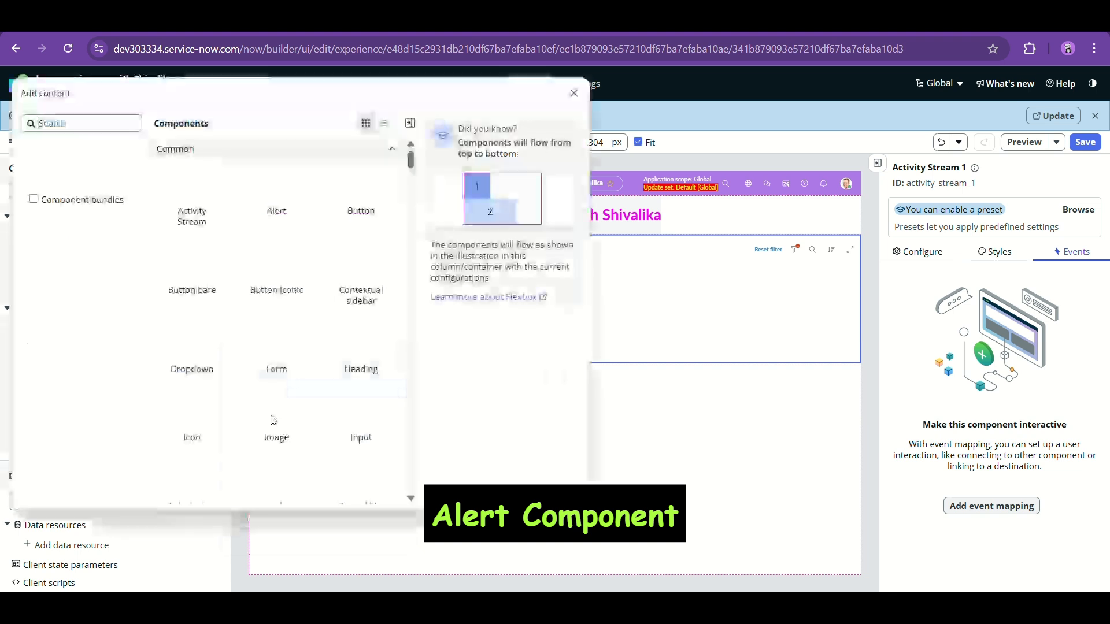
click(253, 223)
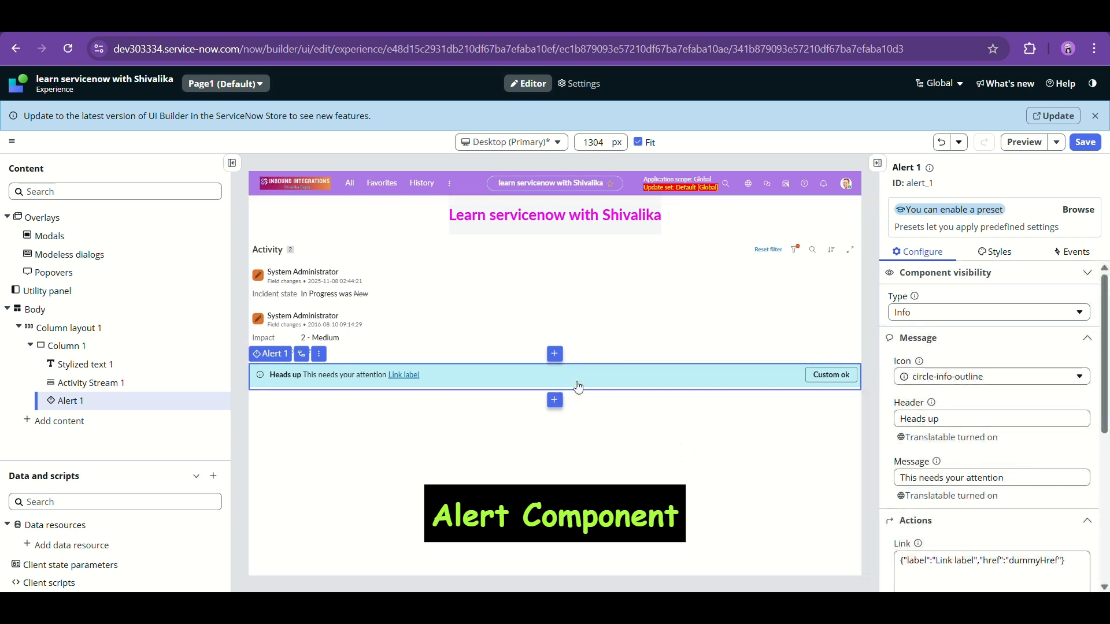
- Try alert types Critical, High, Moderate, Warning, Info and Positive, settling on Low
click(927, 312)
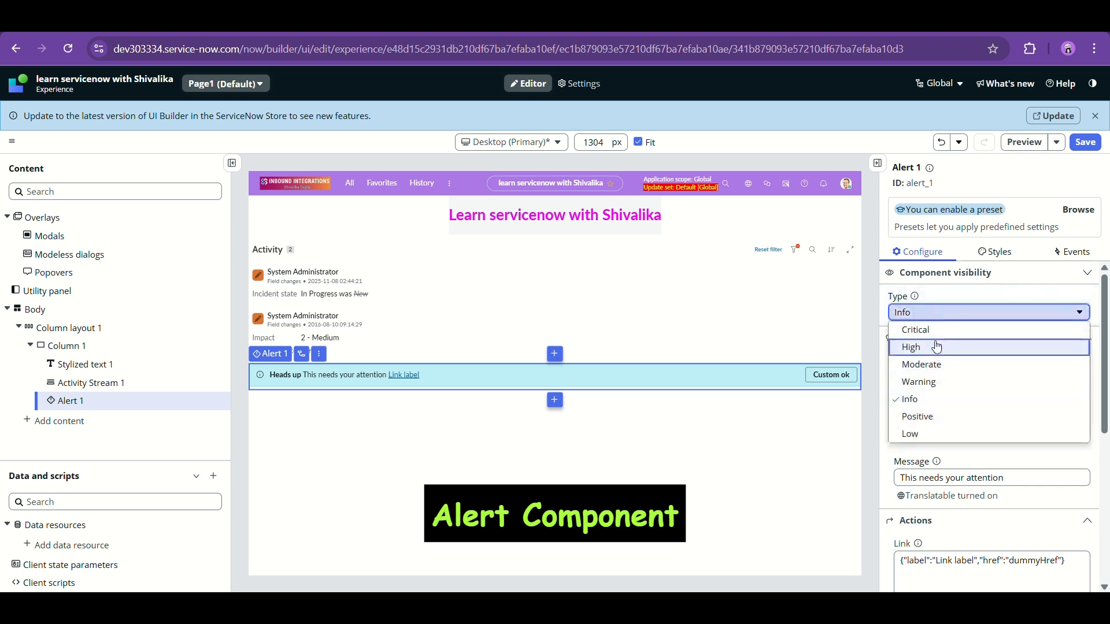
click(936, 333)
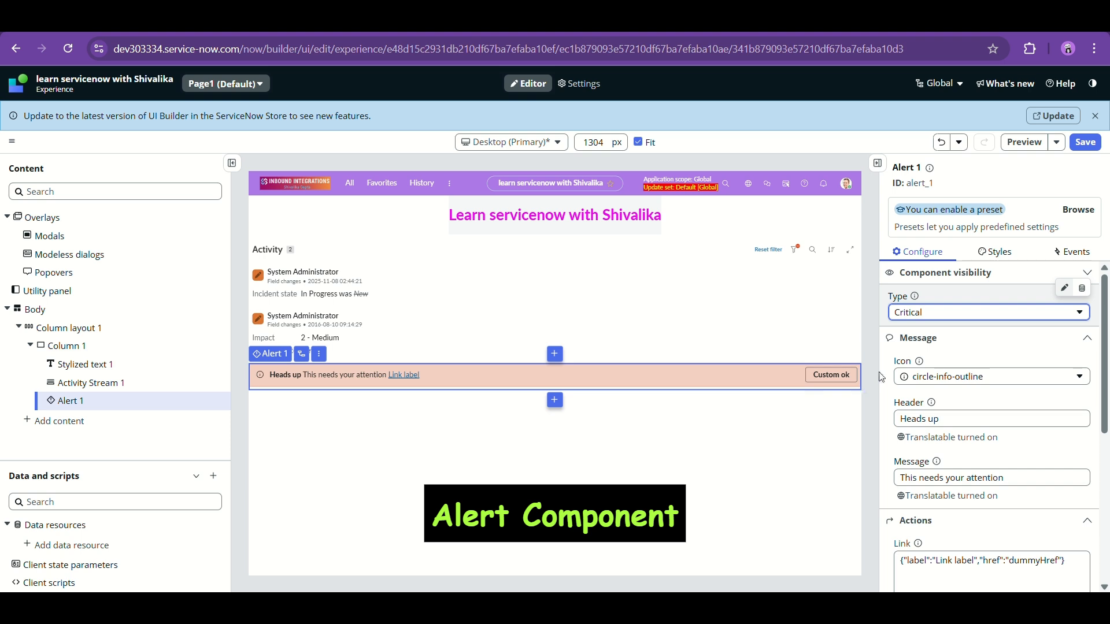
click(922, 317)
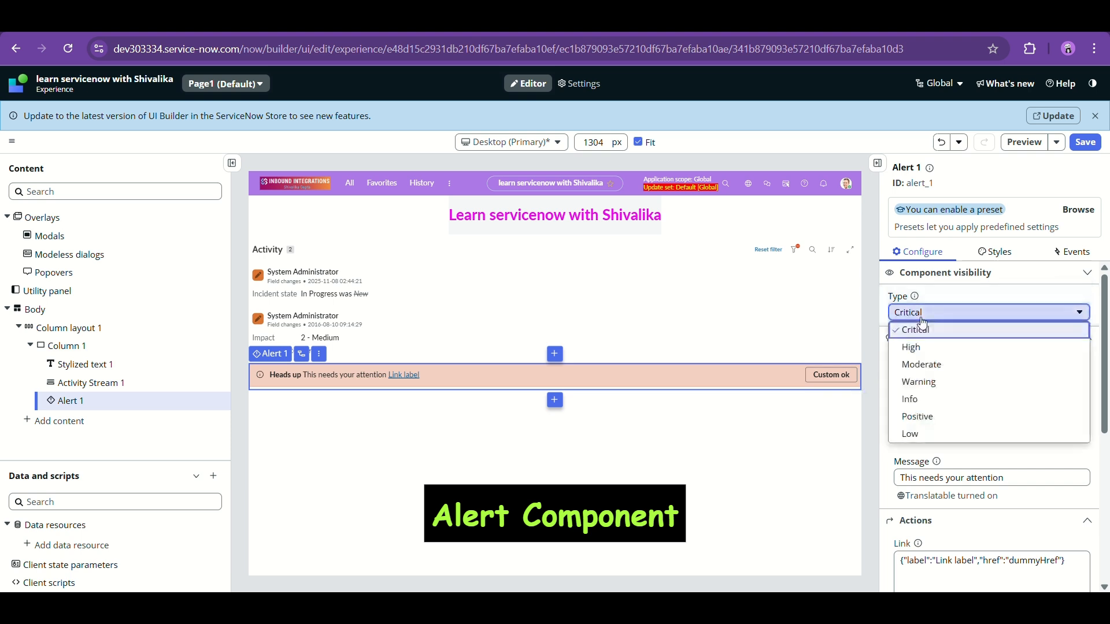
click(927, 357)
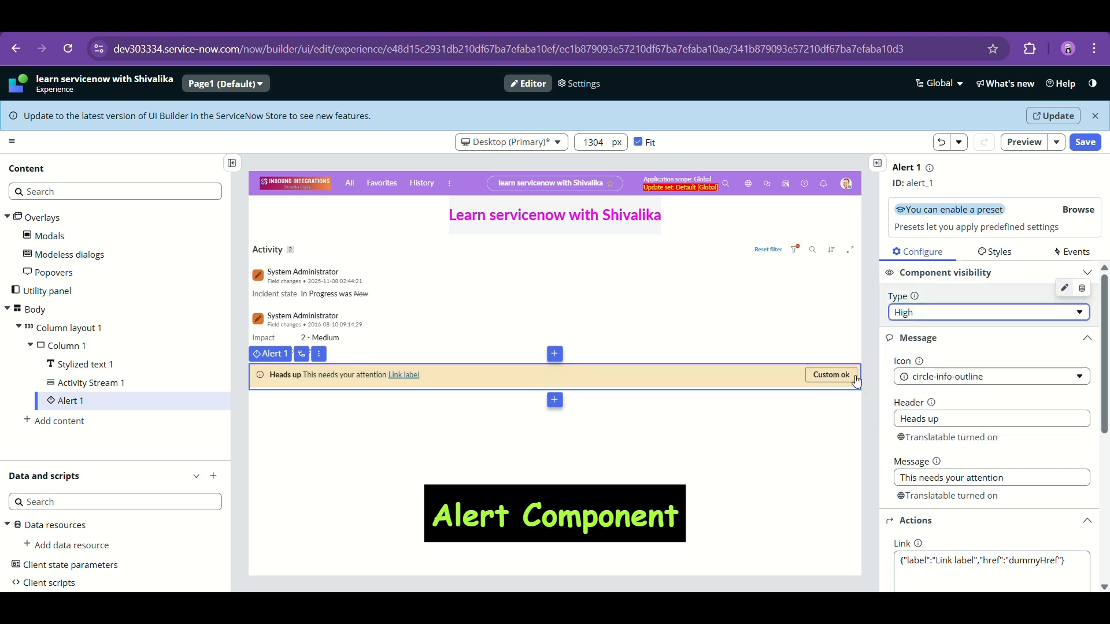
click(924, 315)
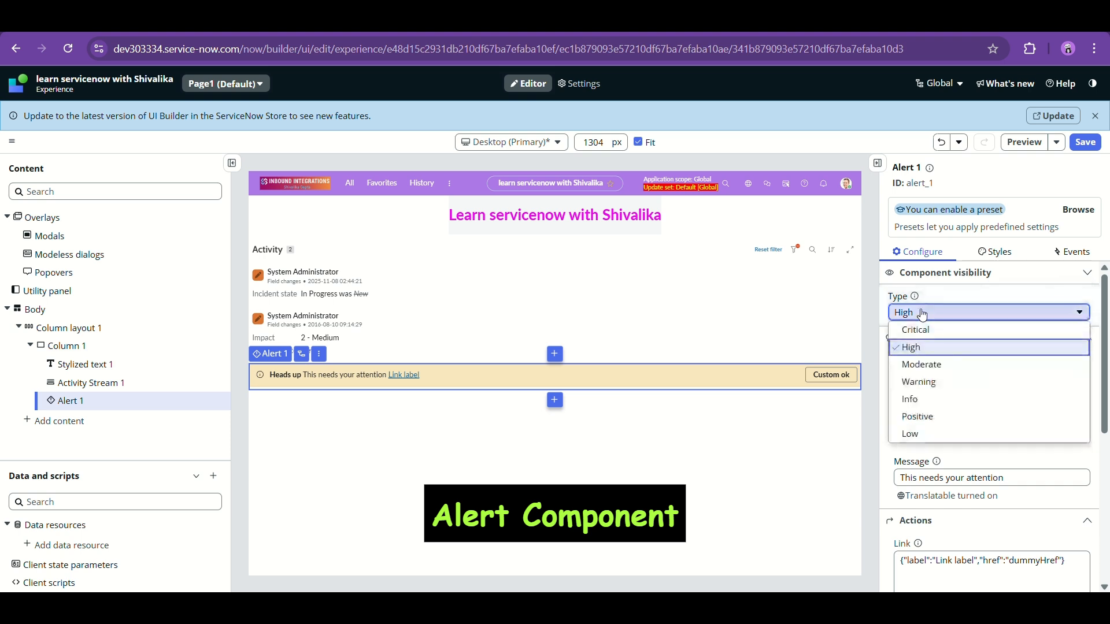
click(934, 374)
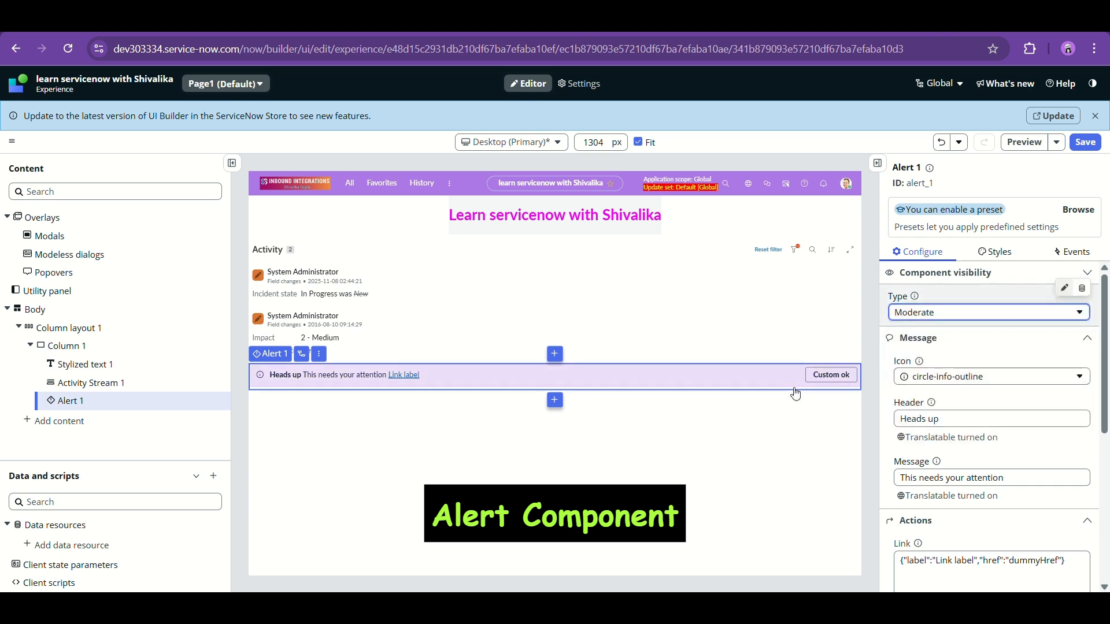
click(911, 309)
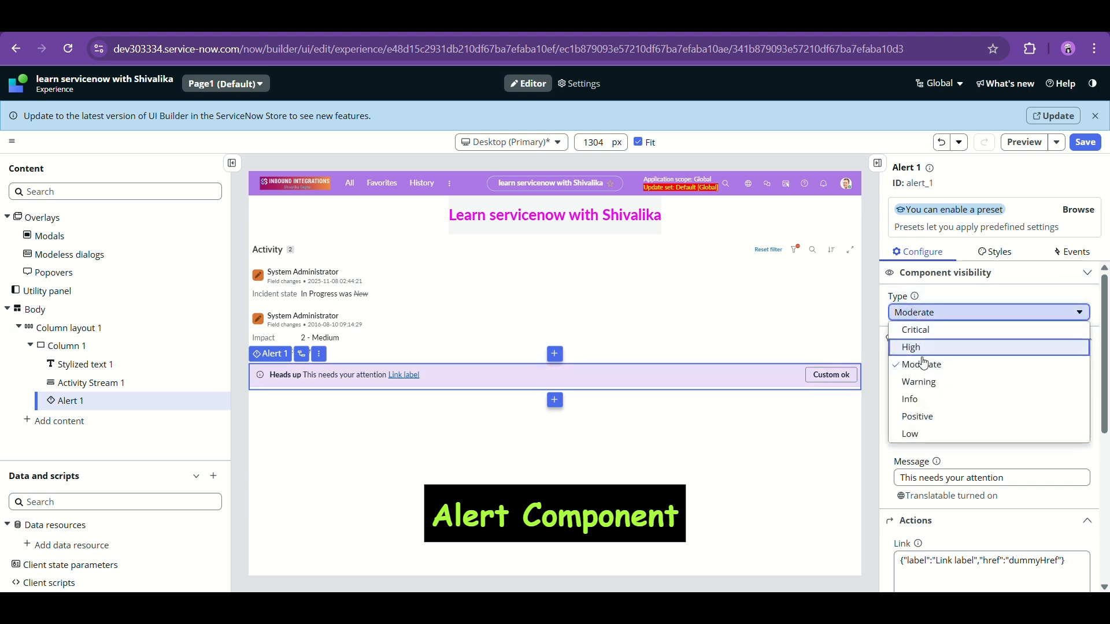
click(919, 382)
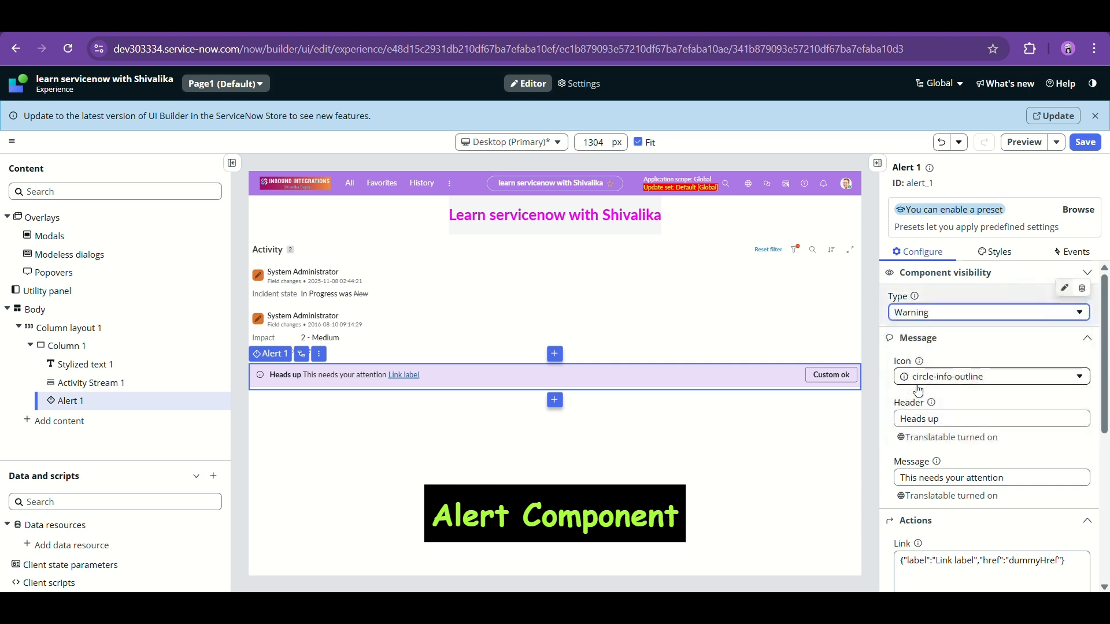
click(925, 315)
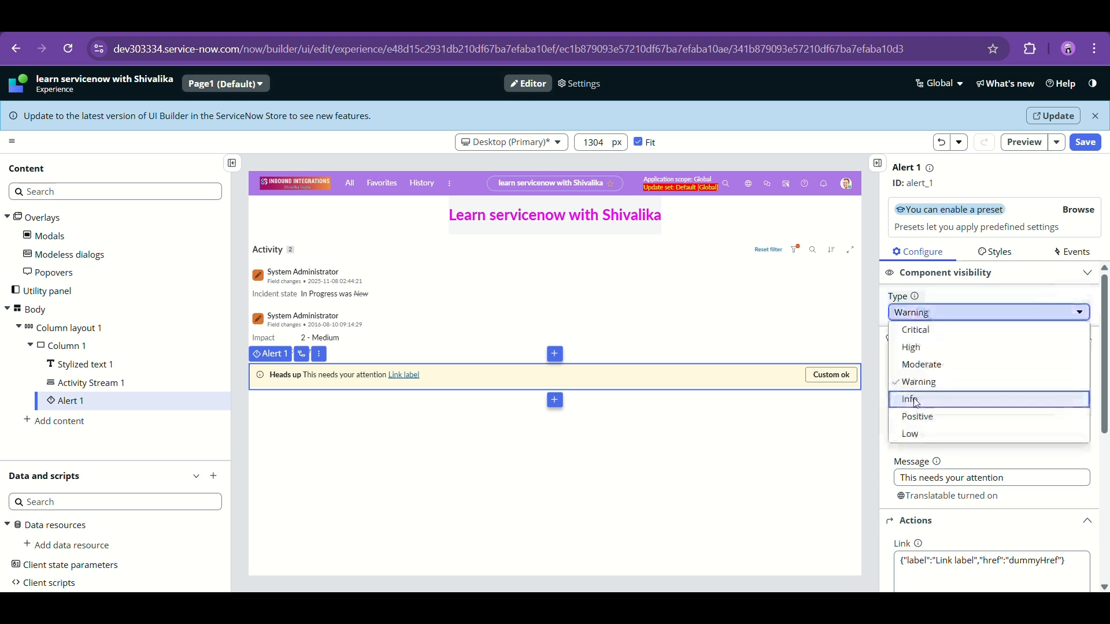
click(904, 396)
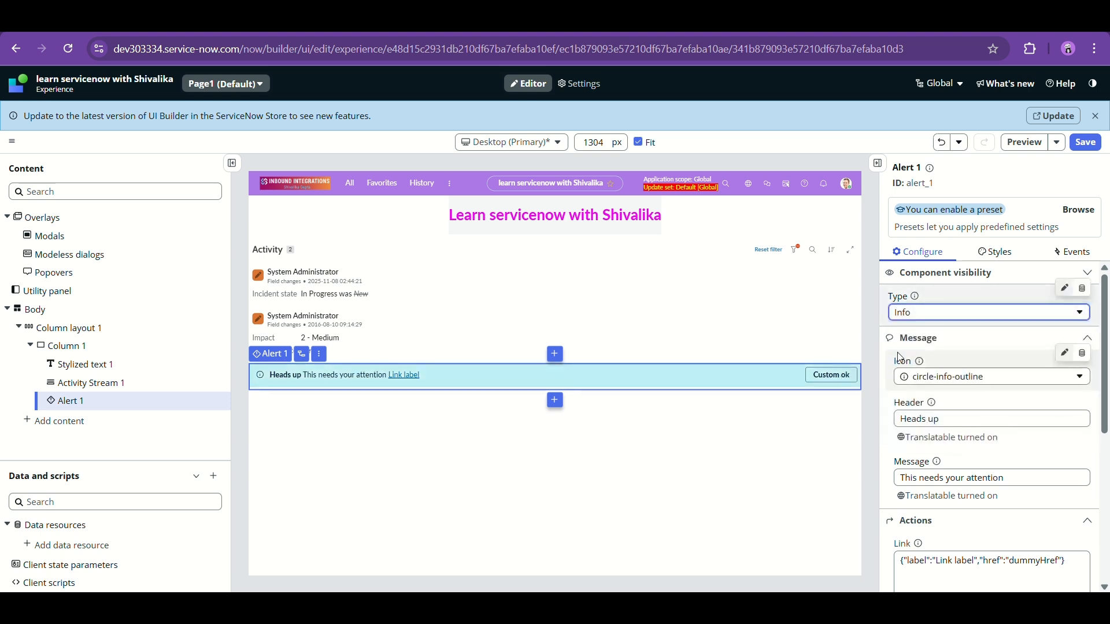
click(911, 319)
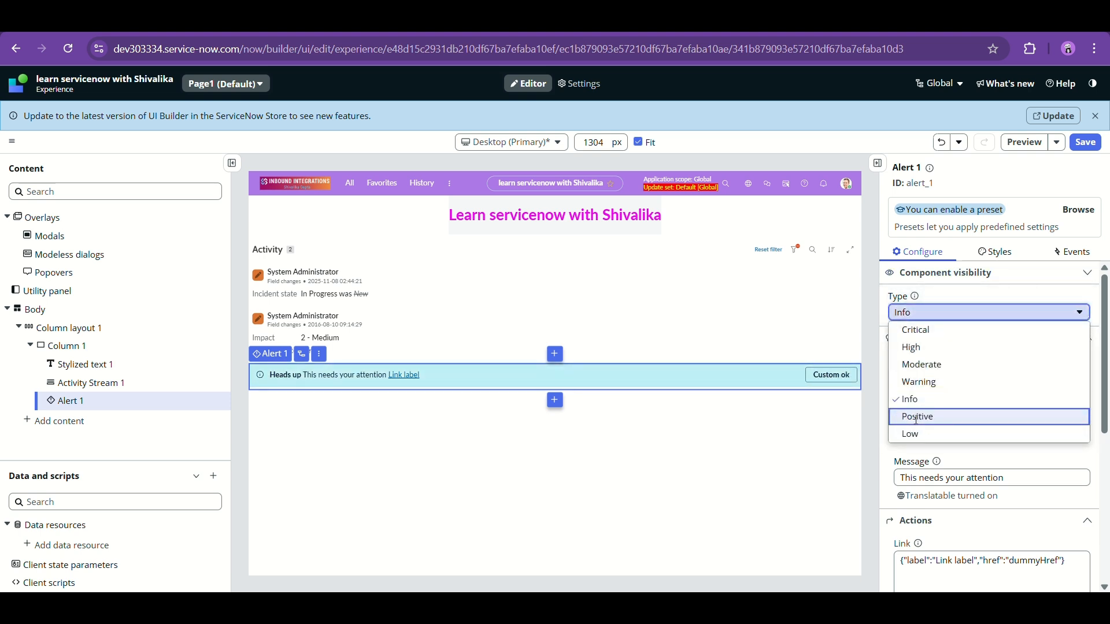
click(917, 417)
click(925, 313)
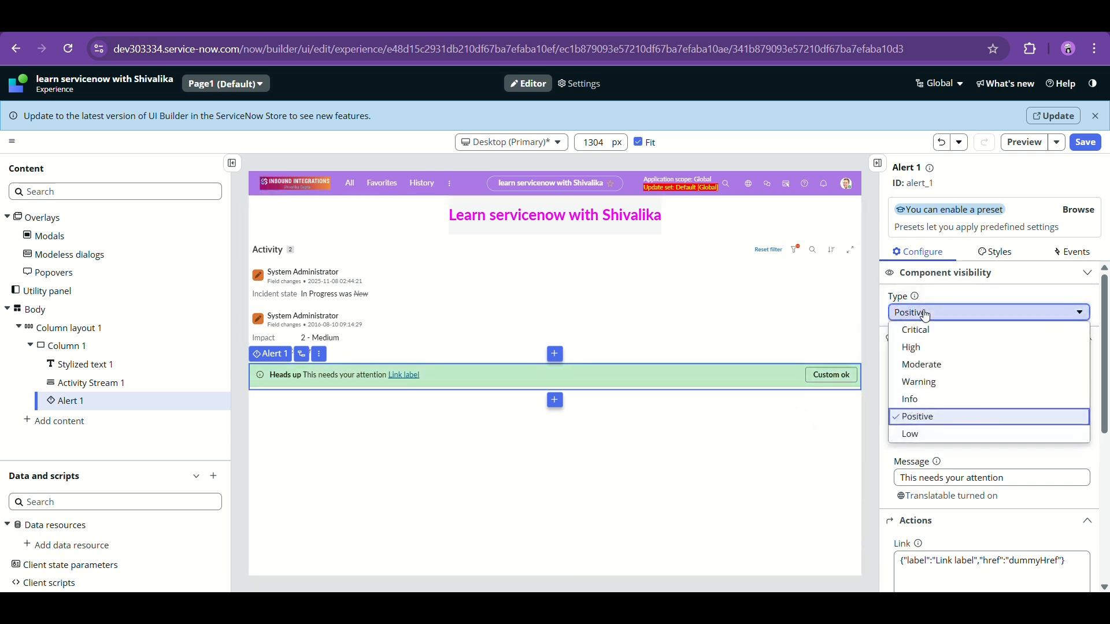
click(915, 434)
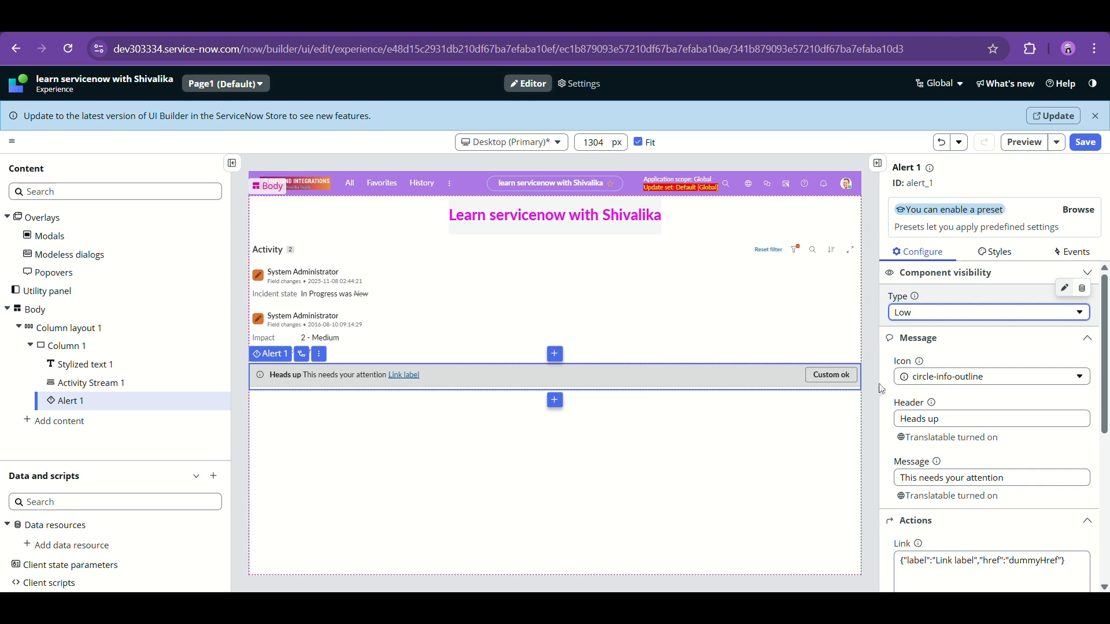
scroll(954, 357, down, 1)
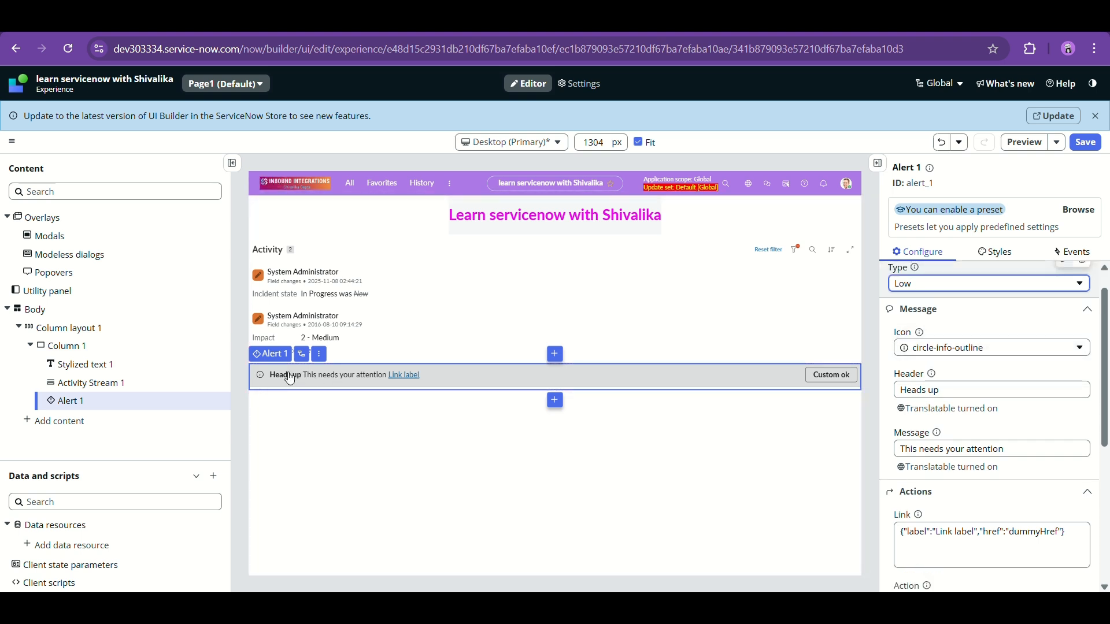
click(932, 347)
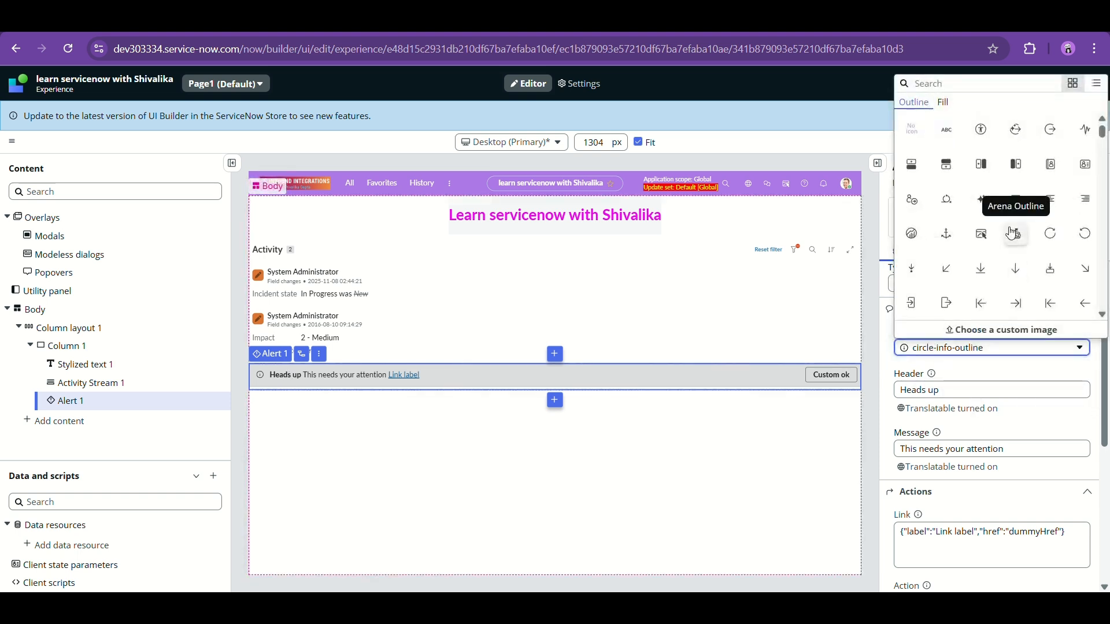
click(982, 130)
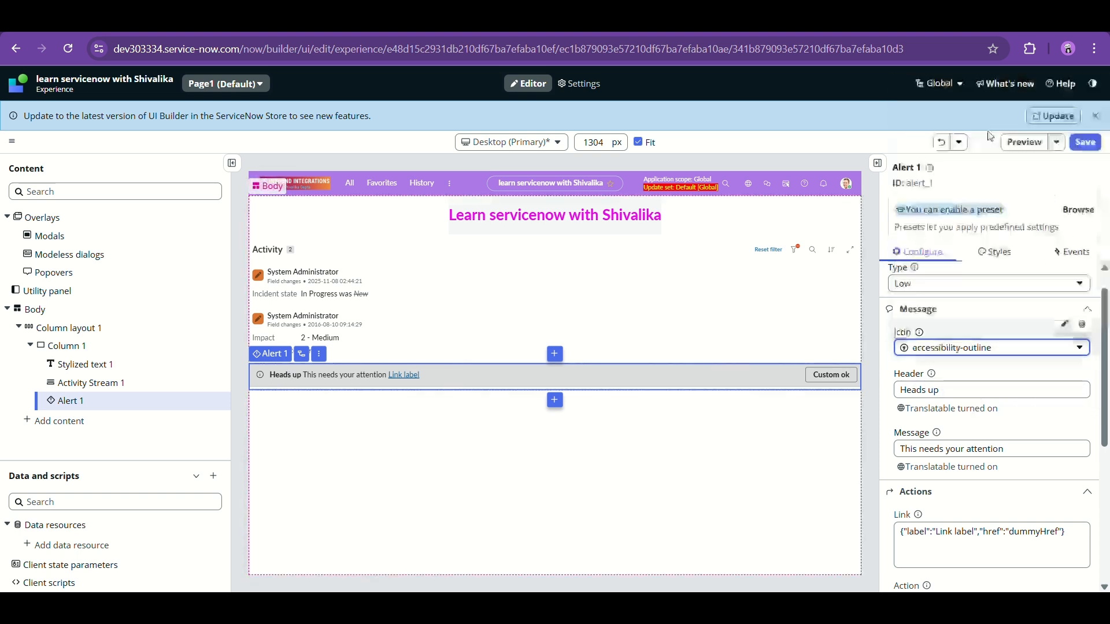
click(956, 348)
click(981, 199)
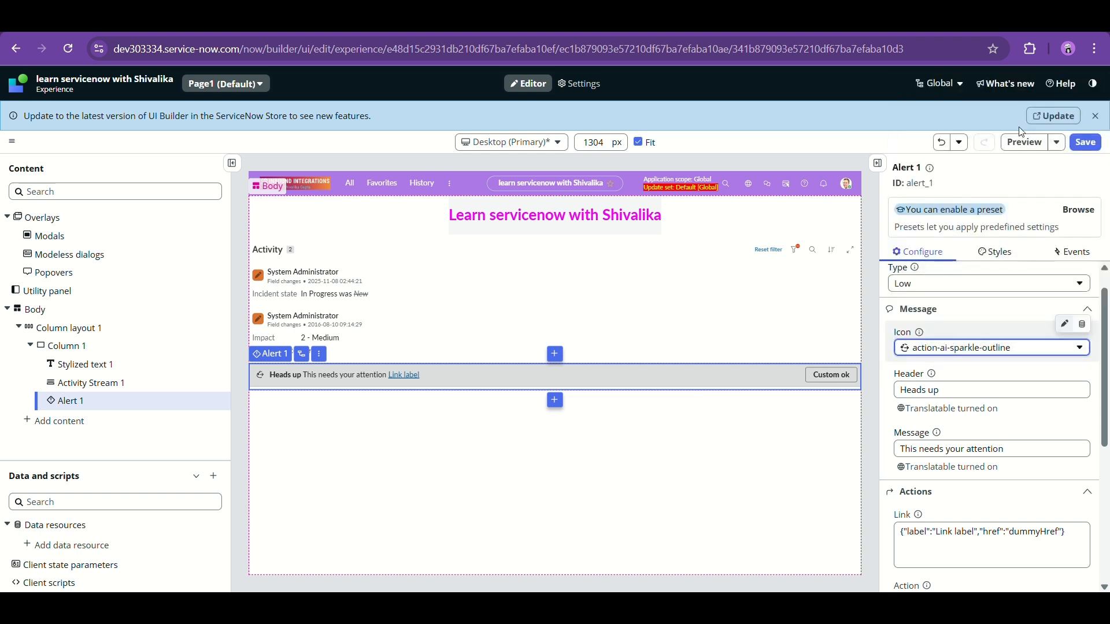
click(957, 393)
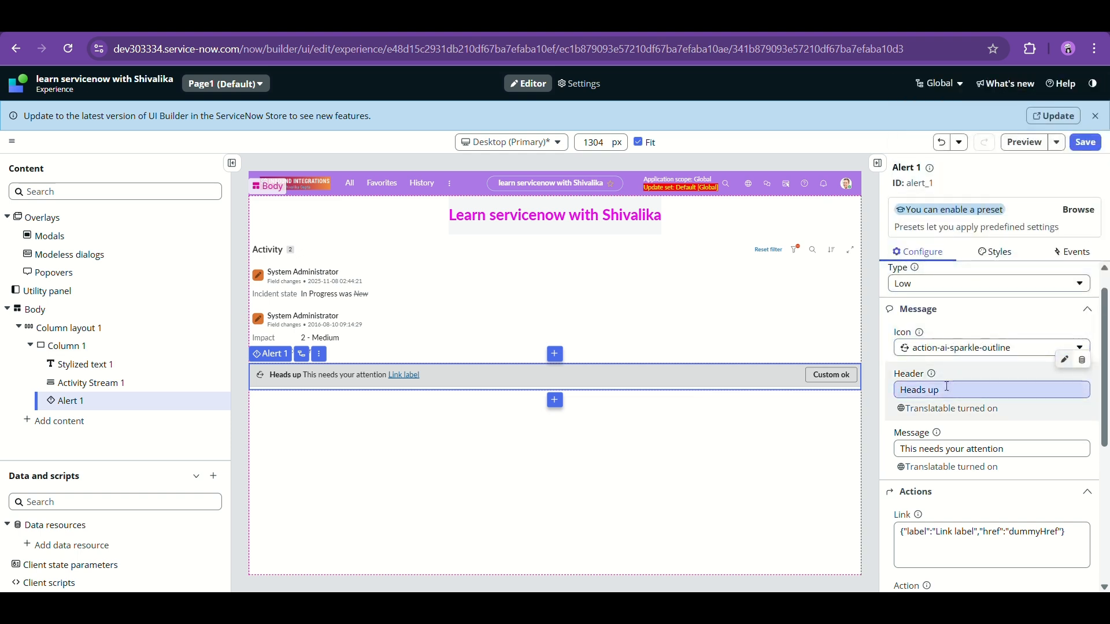
scroll(951, 391, down, 1)
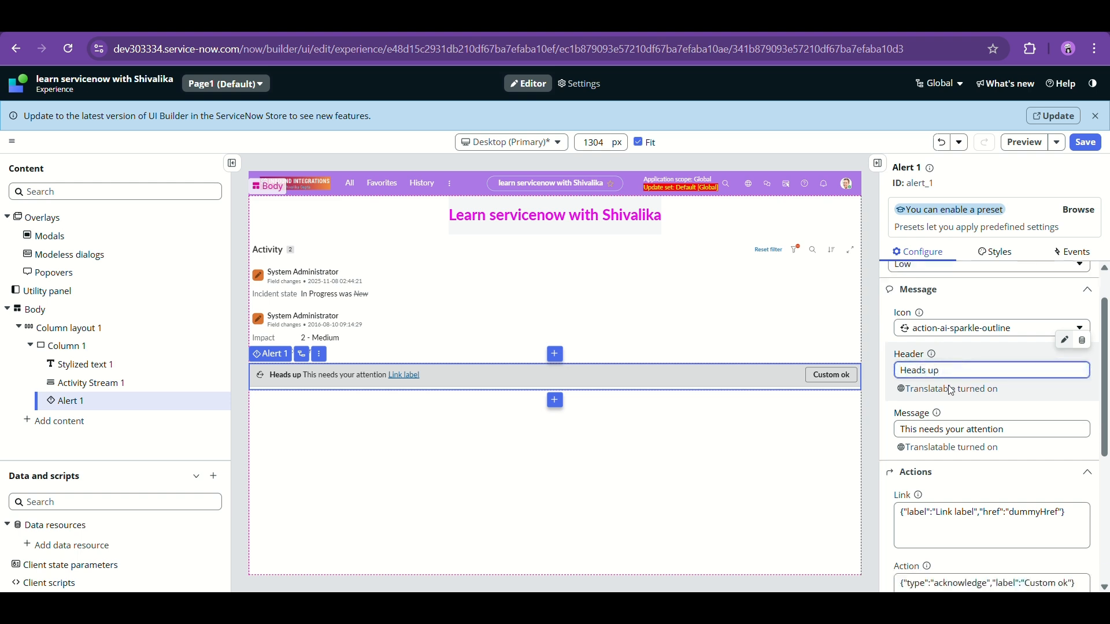
scroll(958, 389, down, 2)
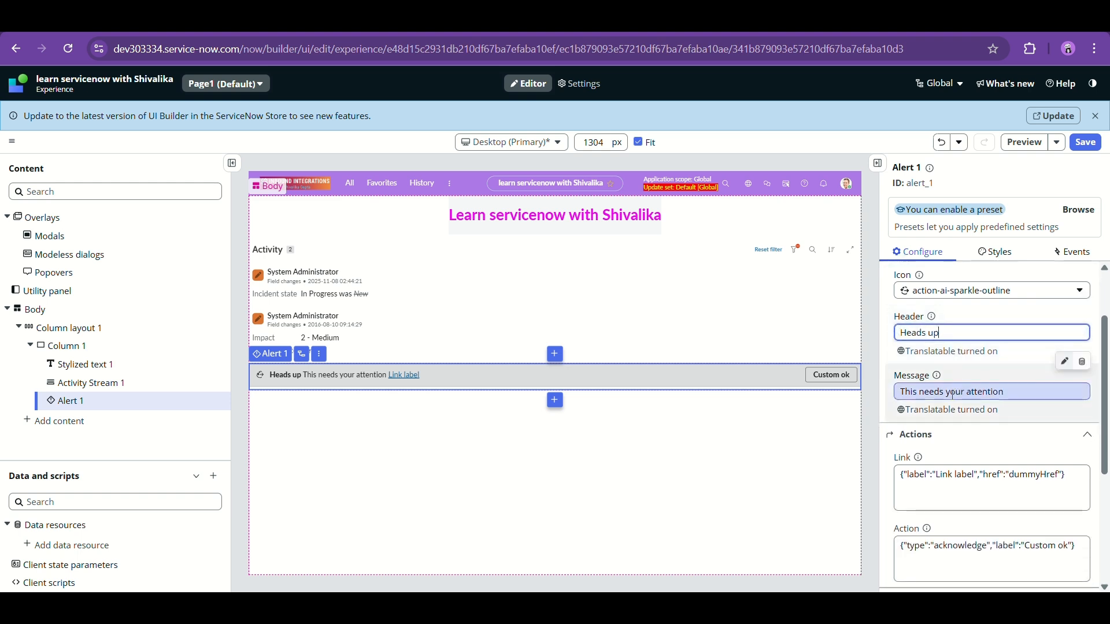
scroll(960, 387, down, 1)
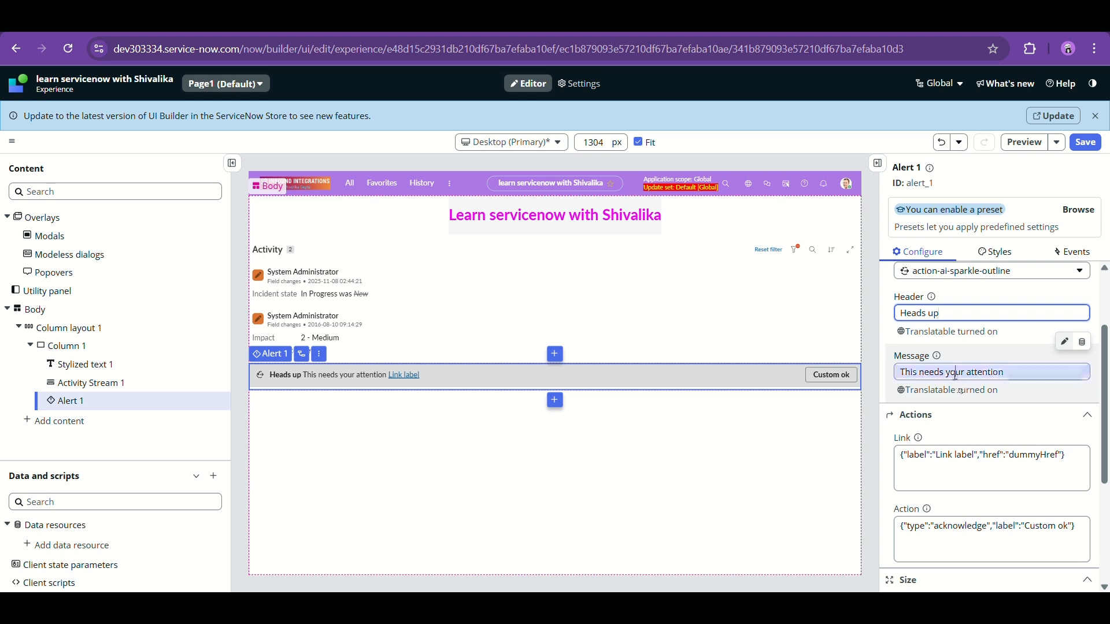
click(957, 372)
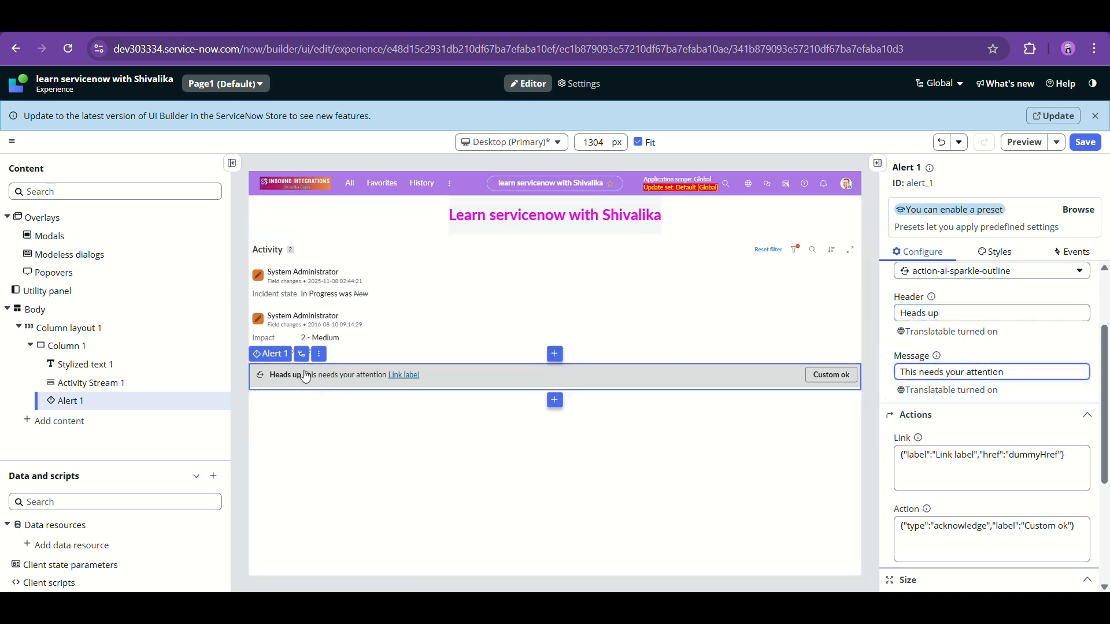
click(965, 313)
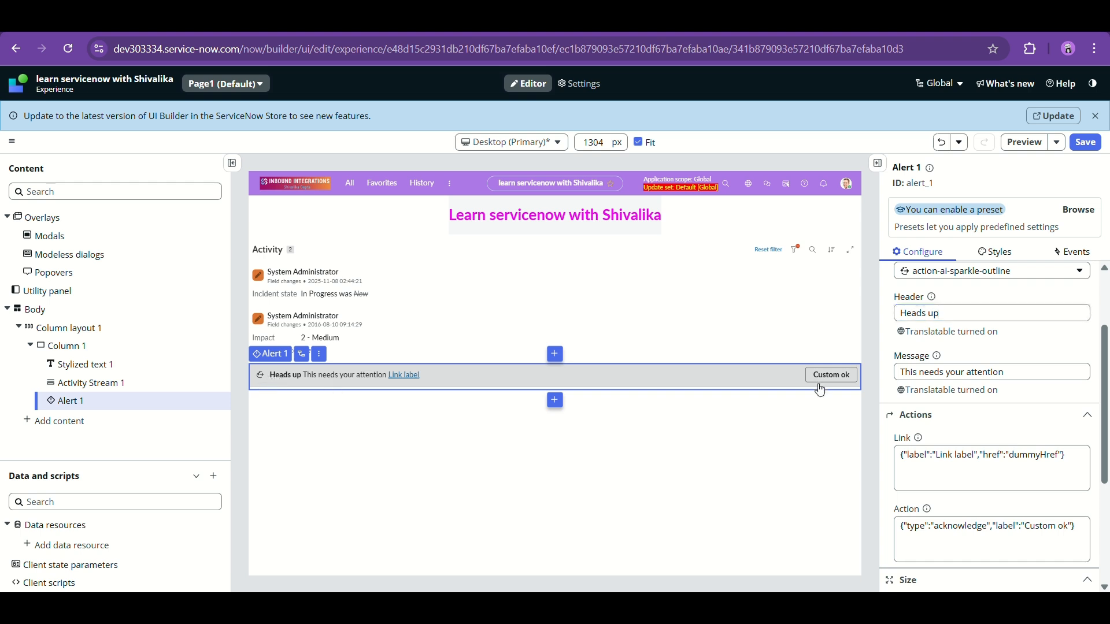
click(923, 372)
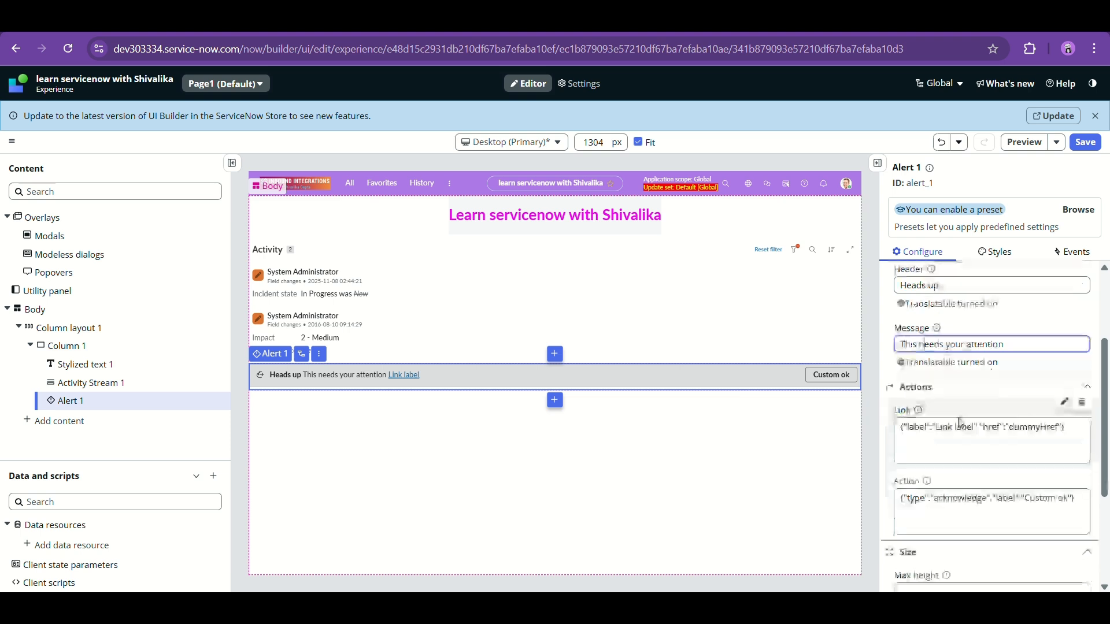
scroll(972, 426, down, 2)
click(929, 413)
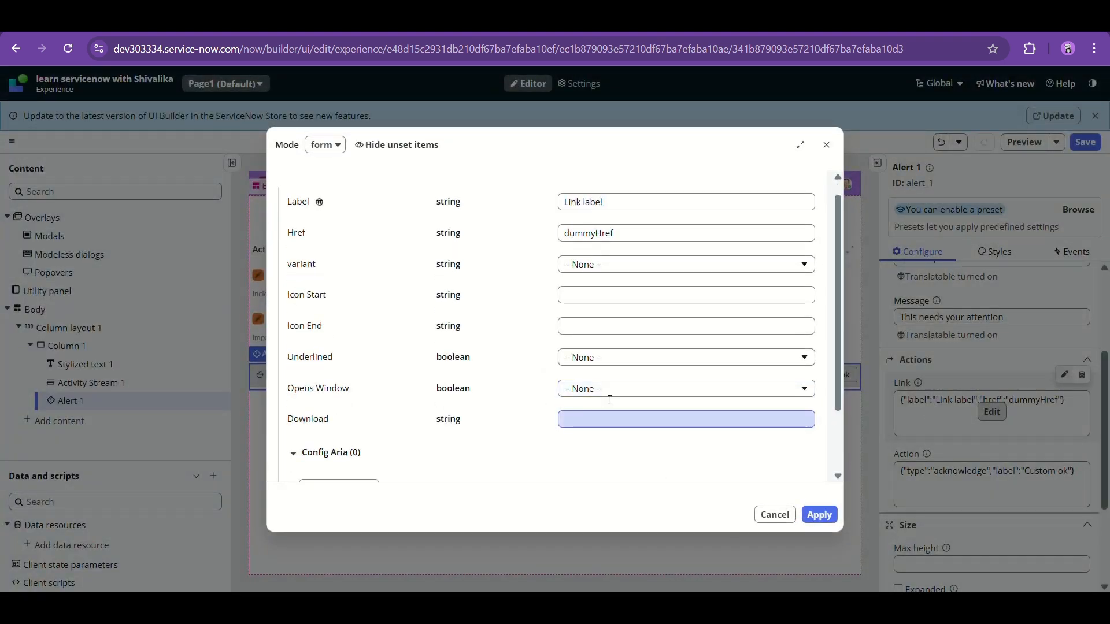
click(616, 219)
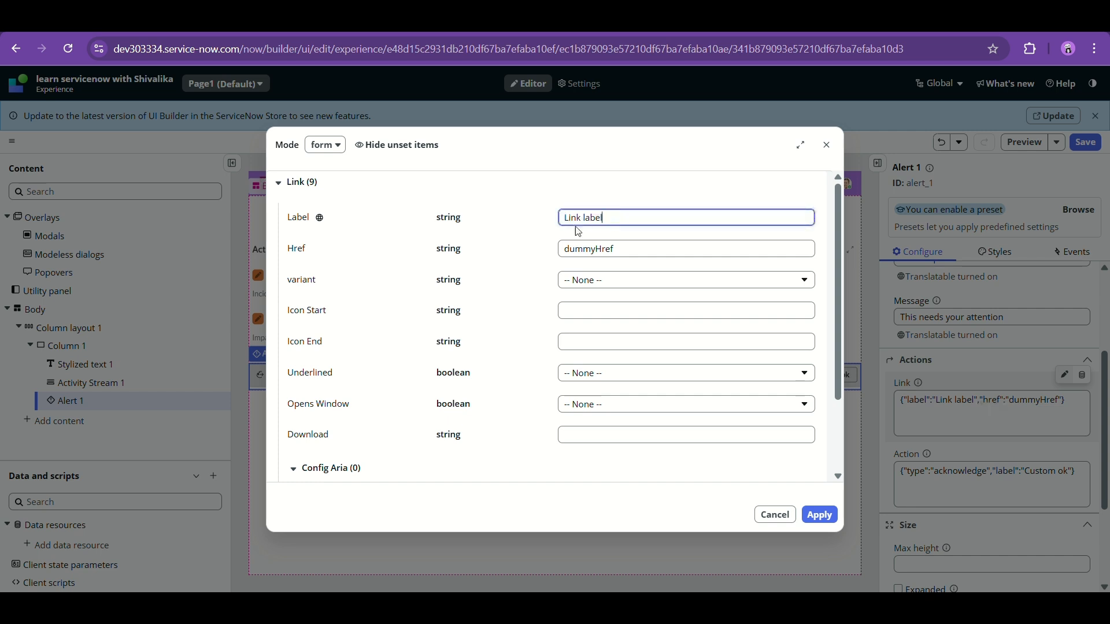
click(622, 249)
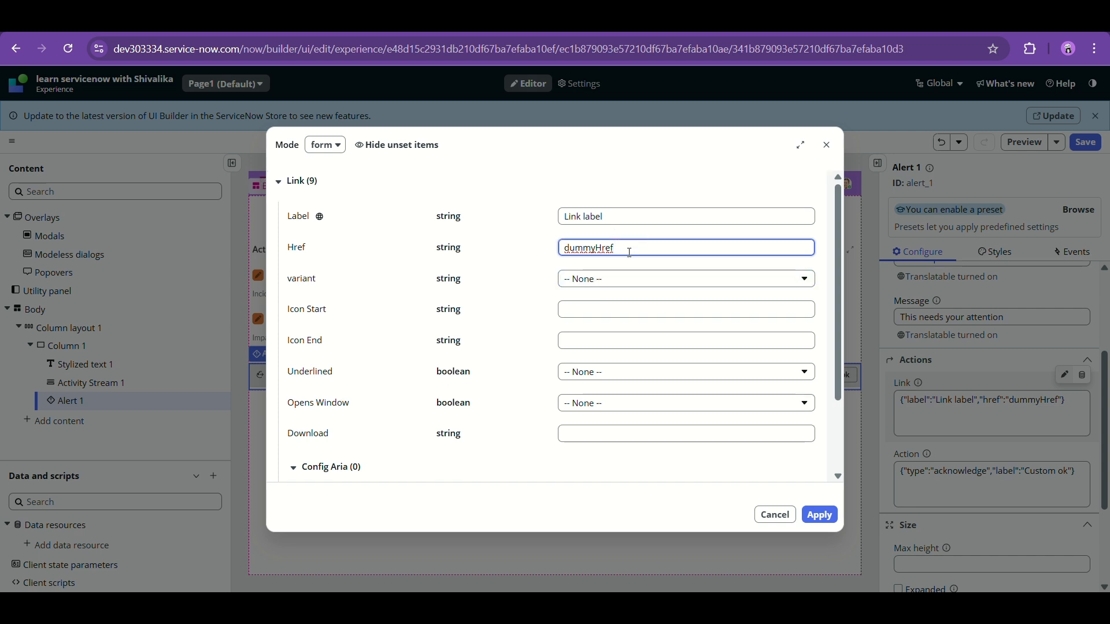
scroll(630, 252, down, 1)
click(610, 258)
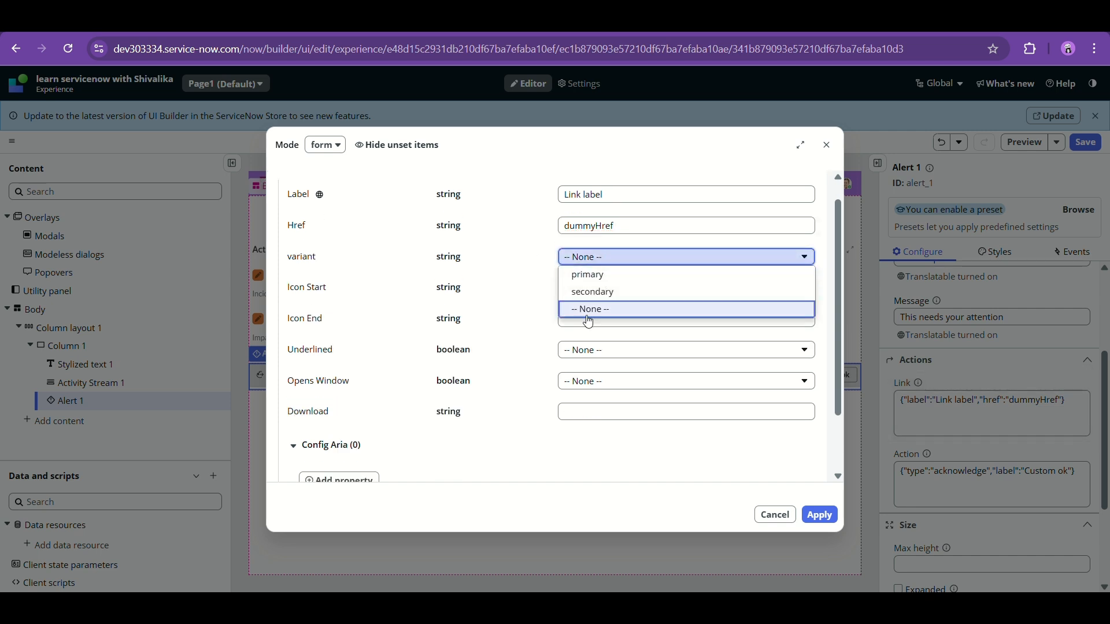
click(539, 281)
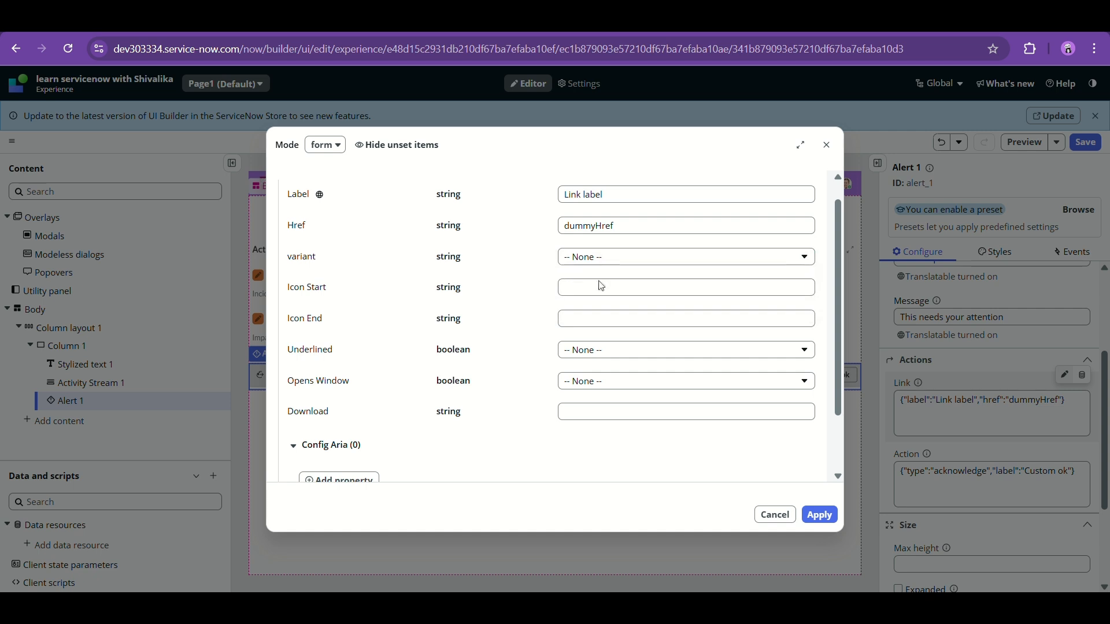
scroll(601, 286, down, 2)
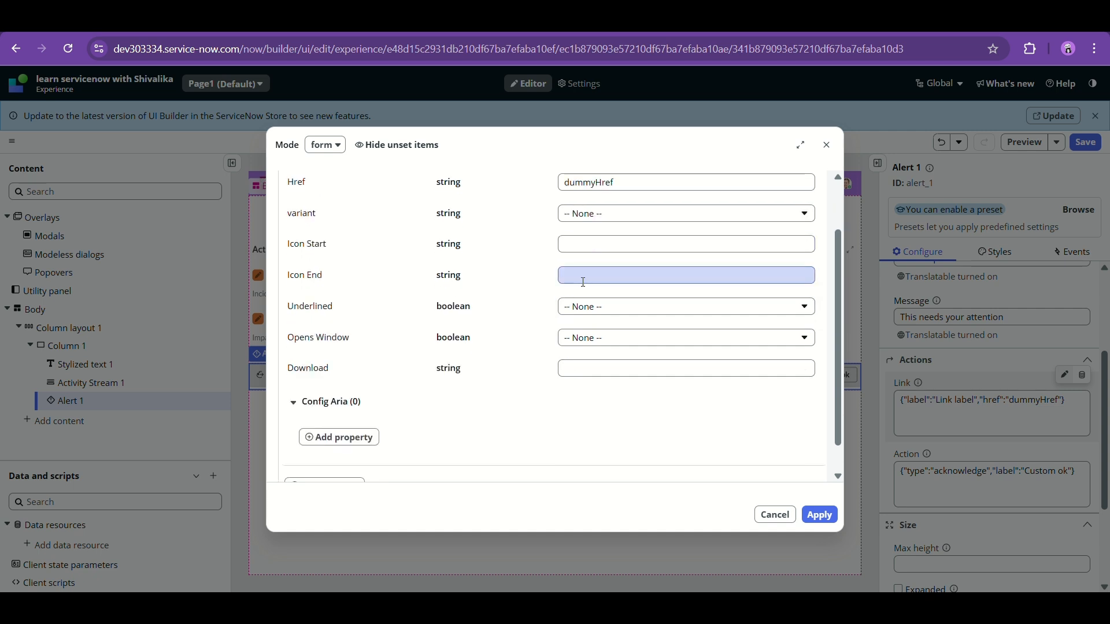
click(586, 310)
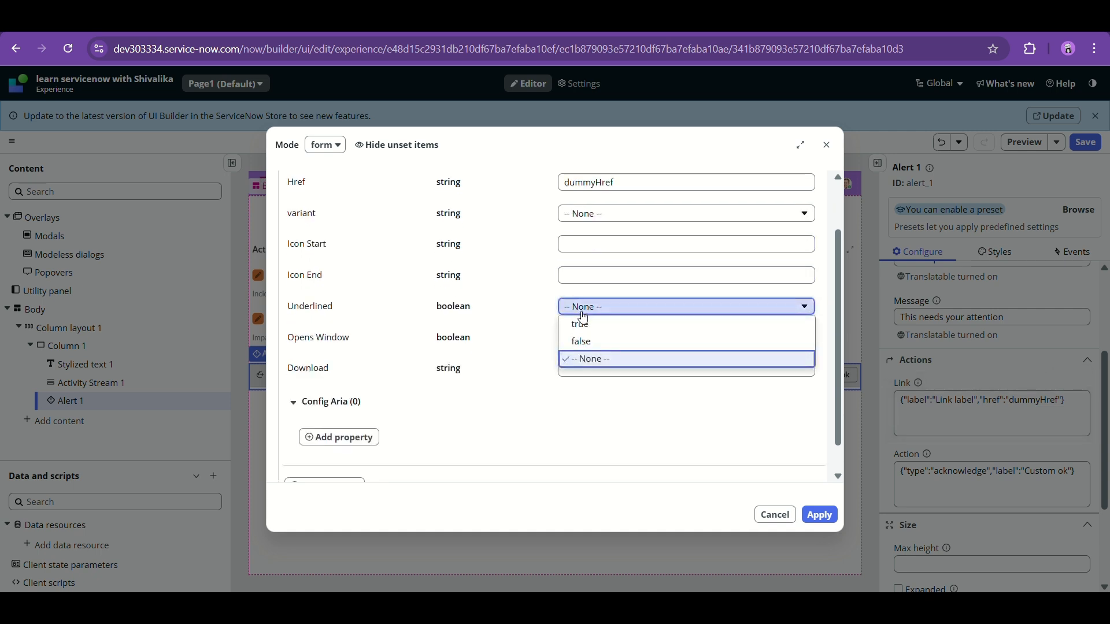
click(523, 317)
click(583, 347)
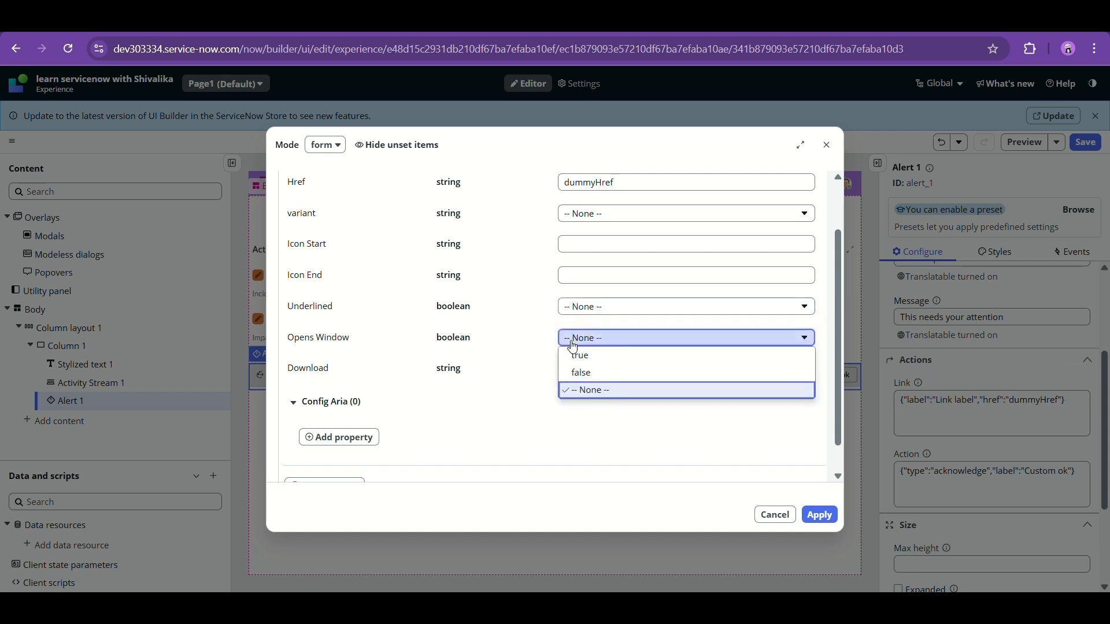
click(527, 346)
scroll(572, 395, down, 1)
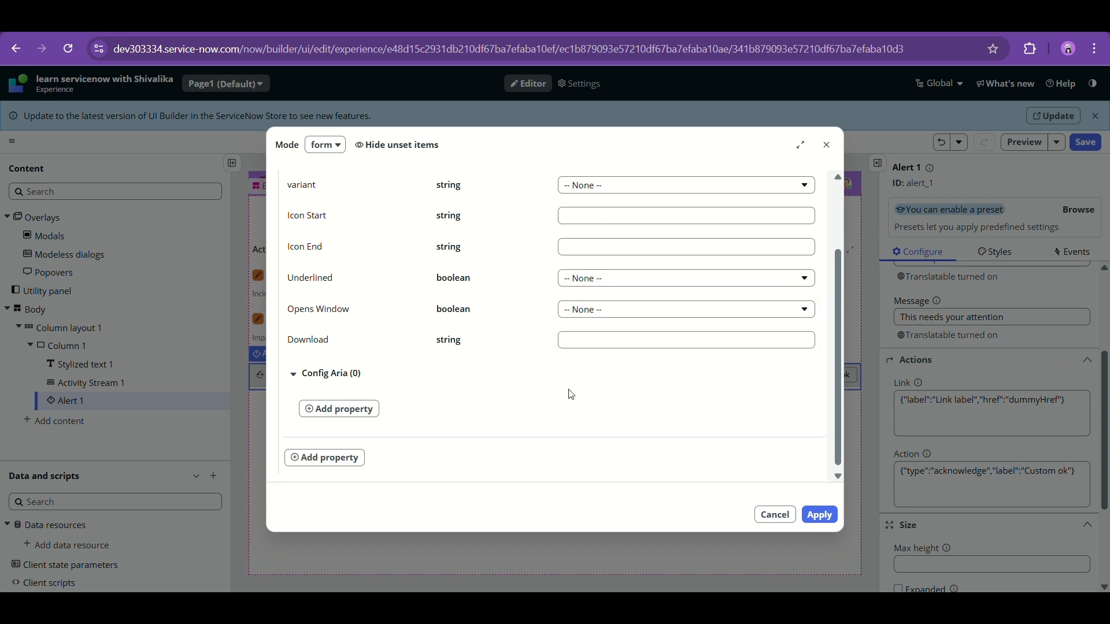
scroll(567, 391, up, 3)
click(821, 145)
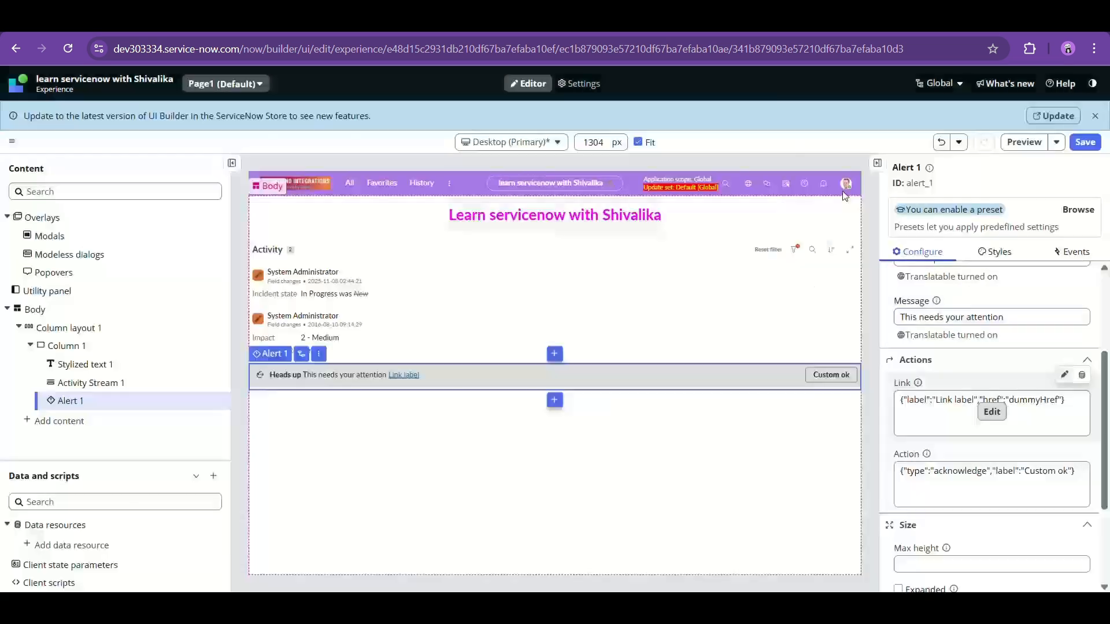
- Change the alert's Custom ok action type to dismiss and apply it
scroll(977, 399, down, 2)
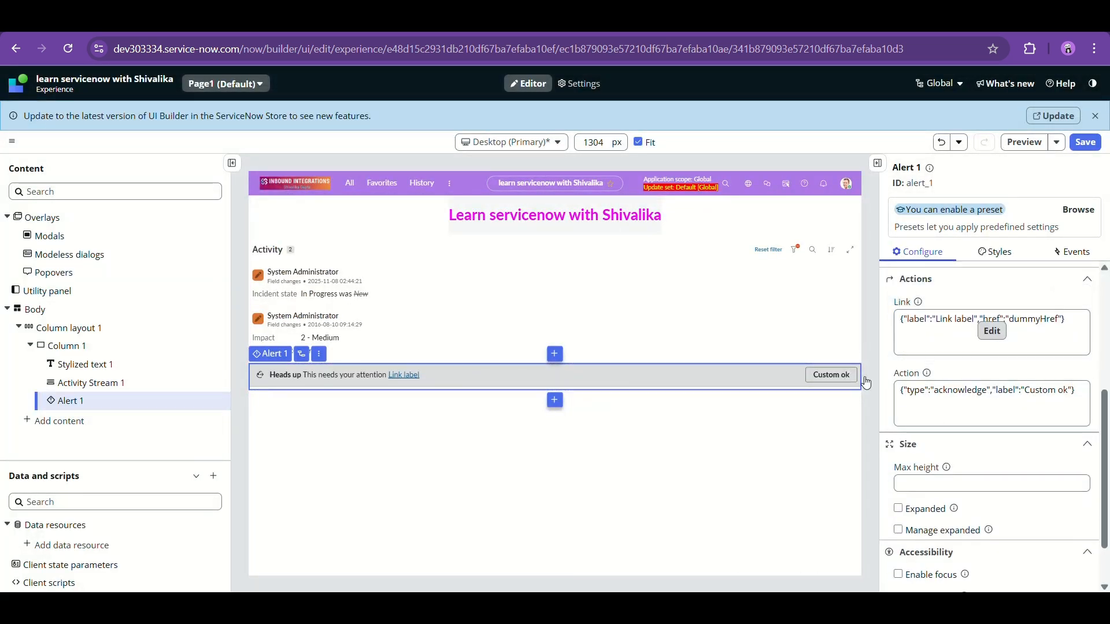
click(918, 418)
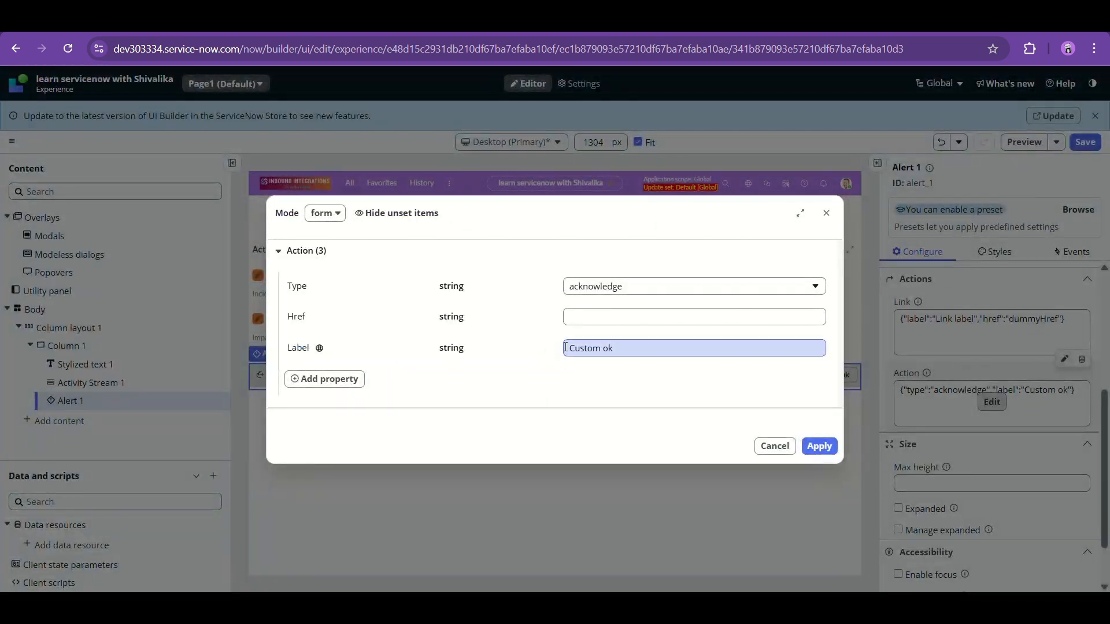
click(618, 293)
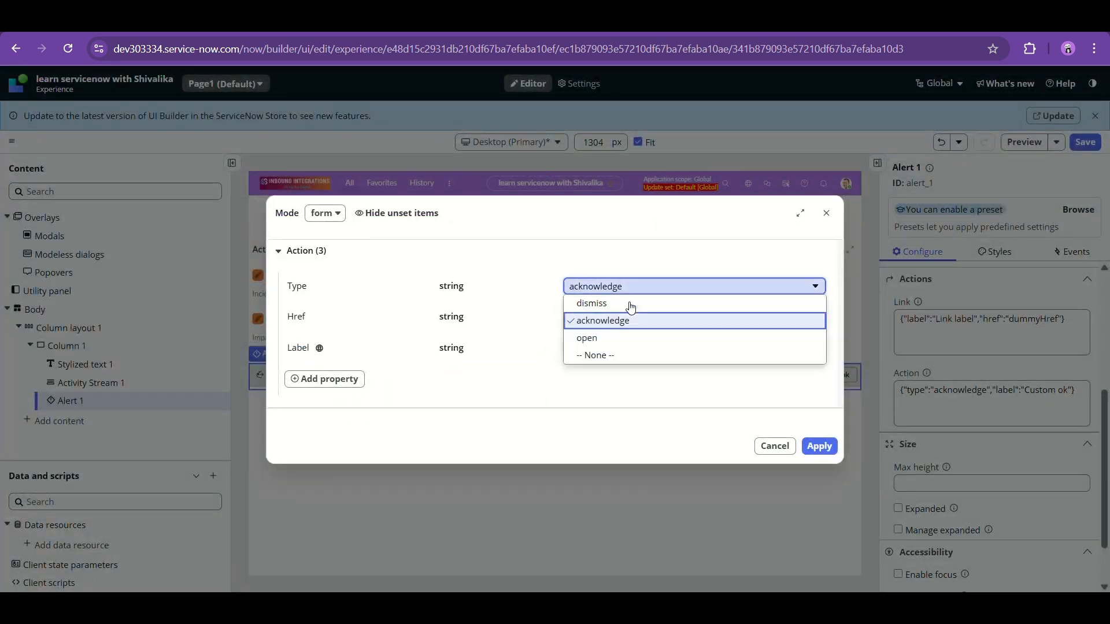
click(827, 214)
click(826, 214)
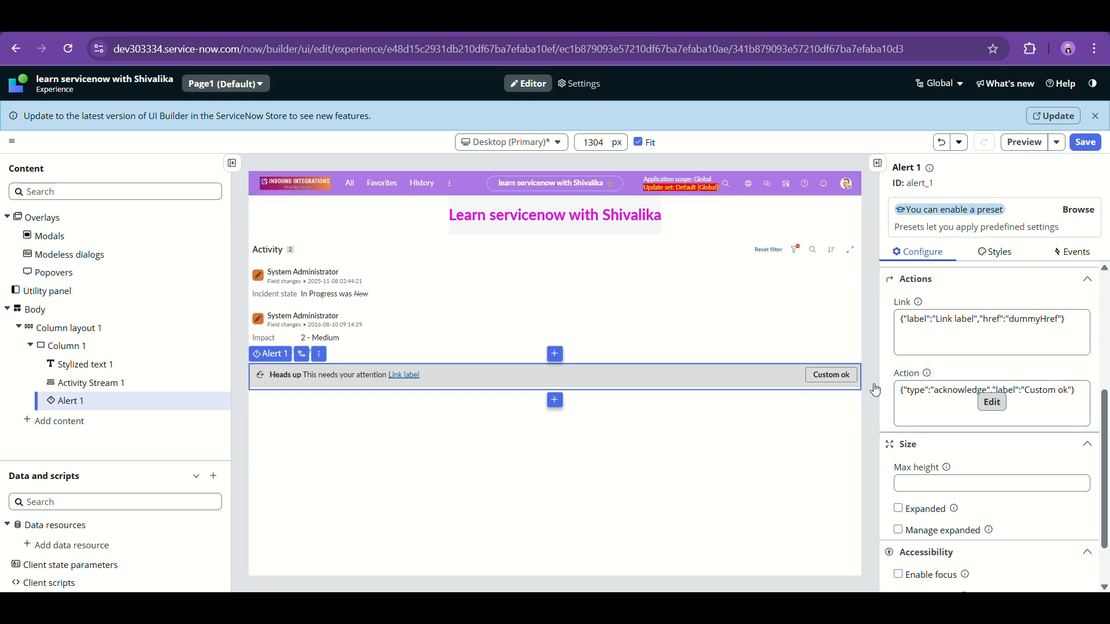
click(945, 410)
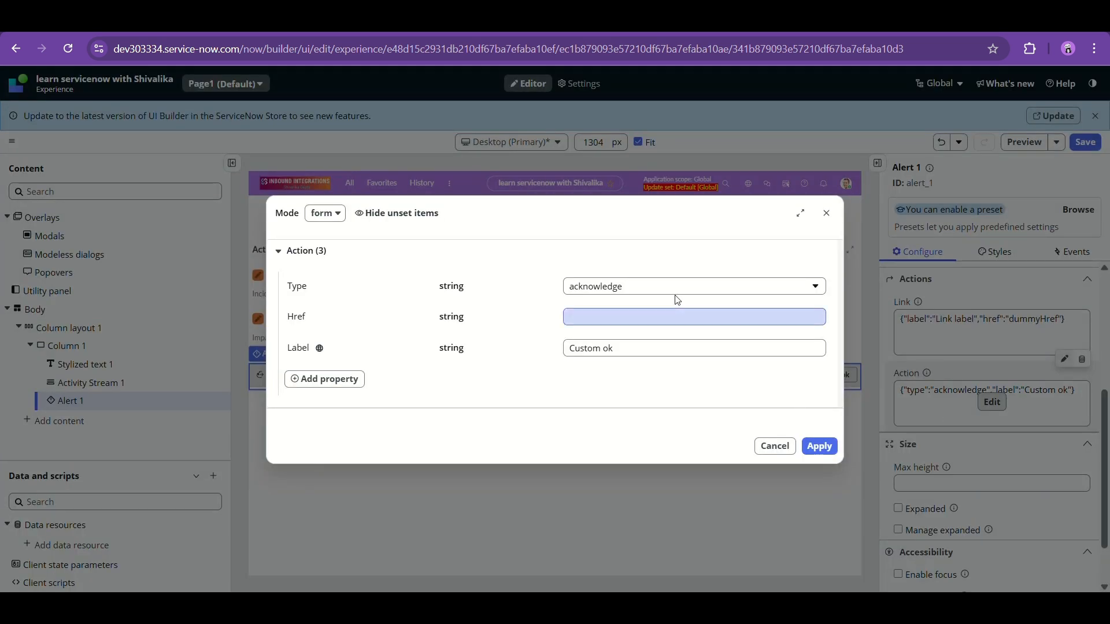
click(646, 288)
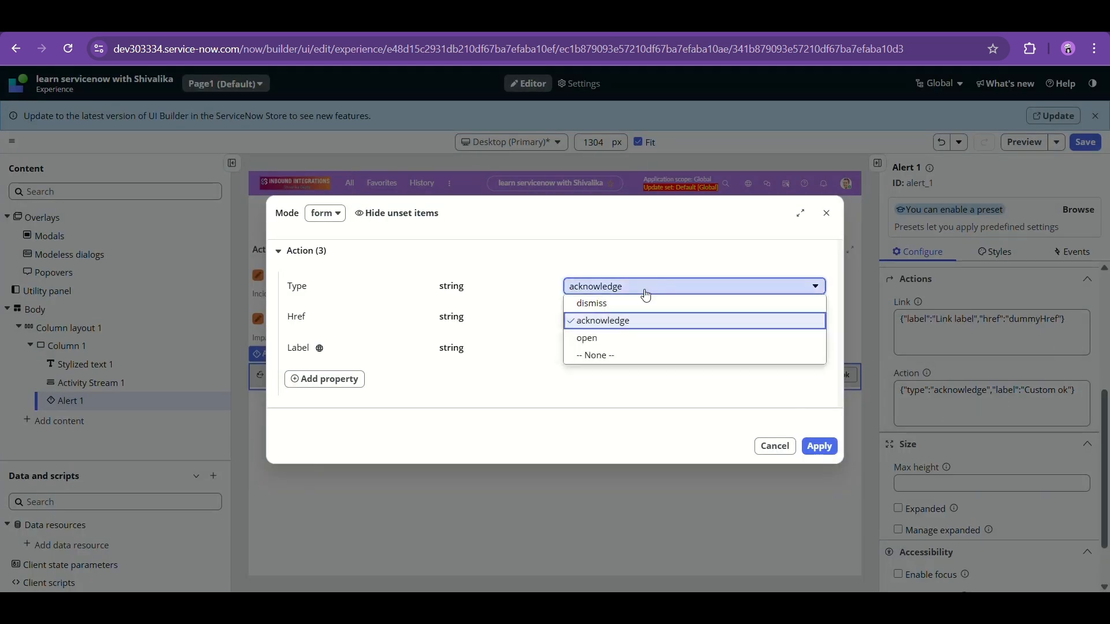
click(594, 304)
click(816, 446)
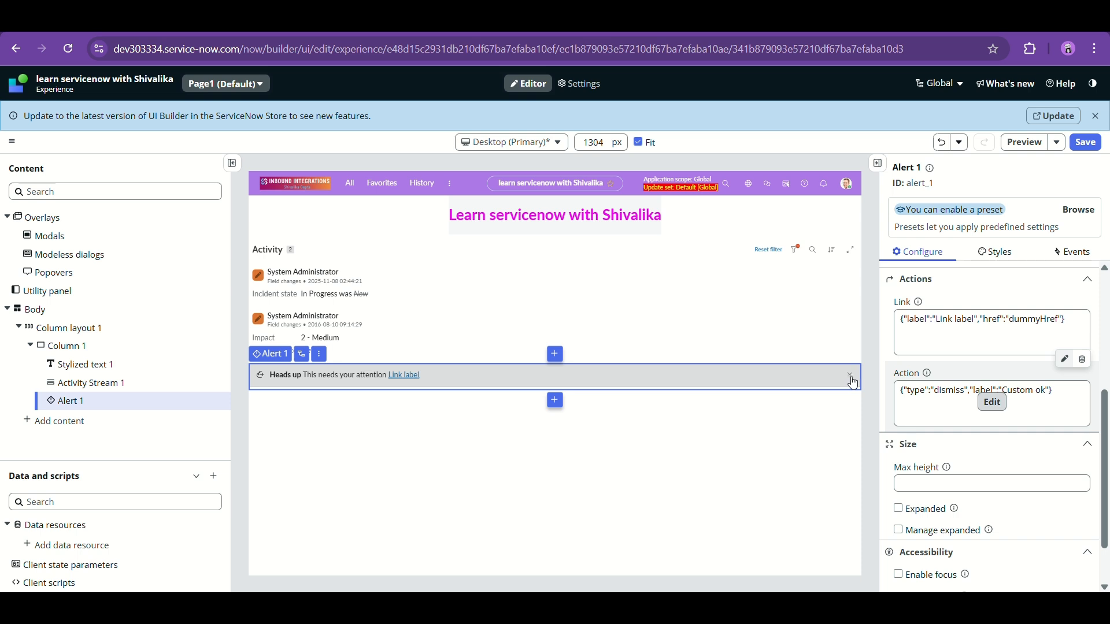
- Switch the action type to acknowledge, then to open, applying each
click(912, 407)
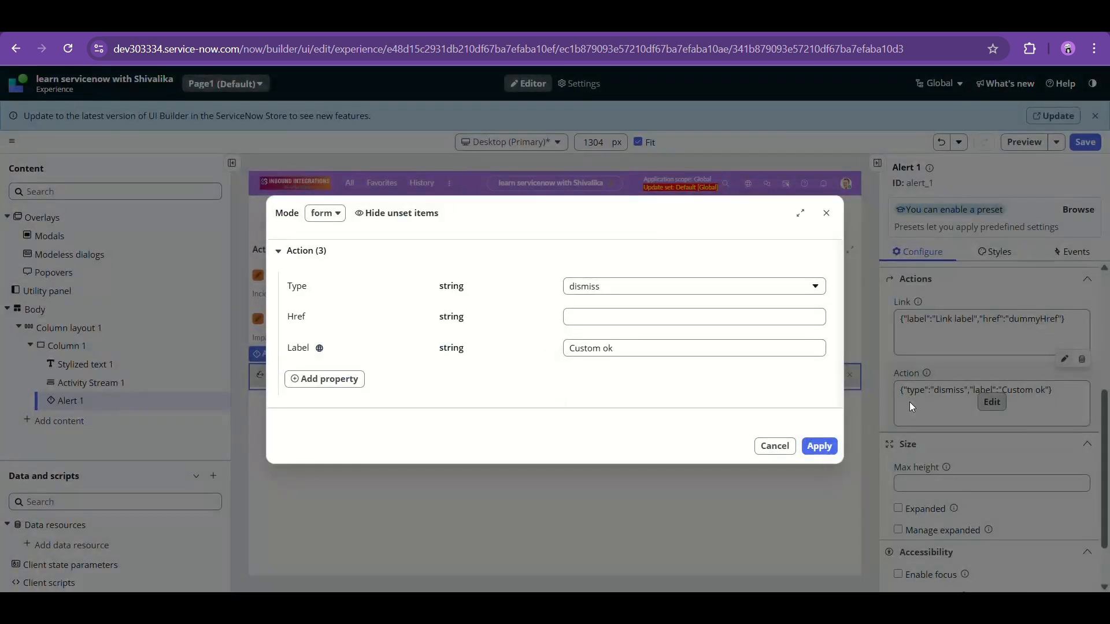
click(693, 289)
click(669, 321)
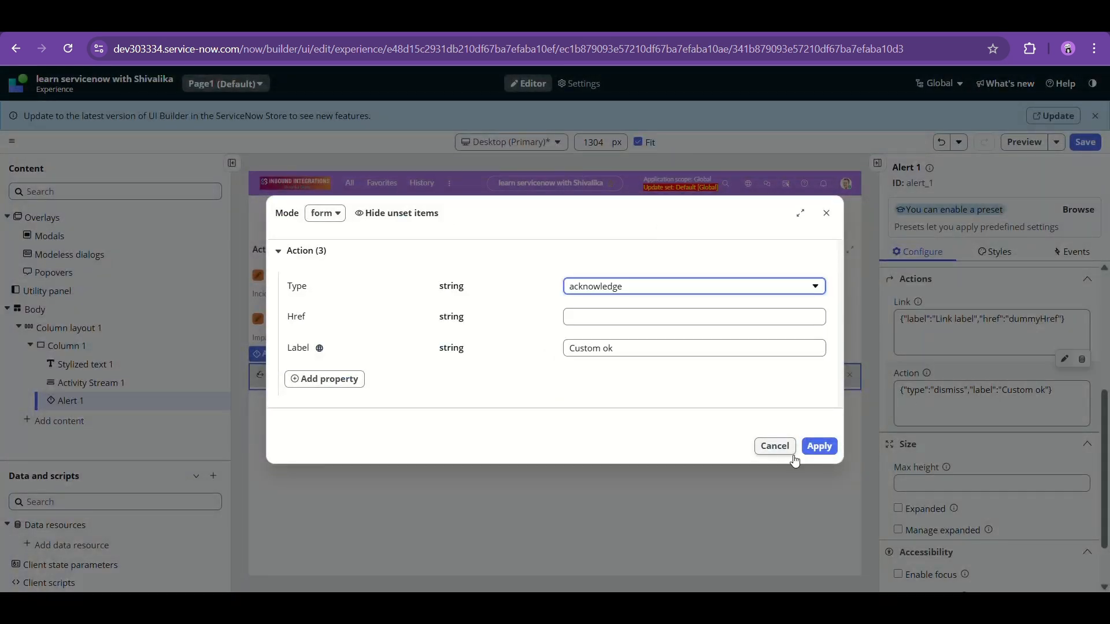
click(819, 446)
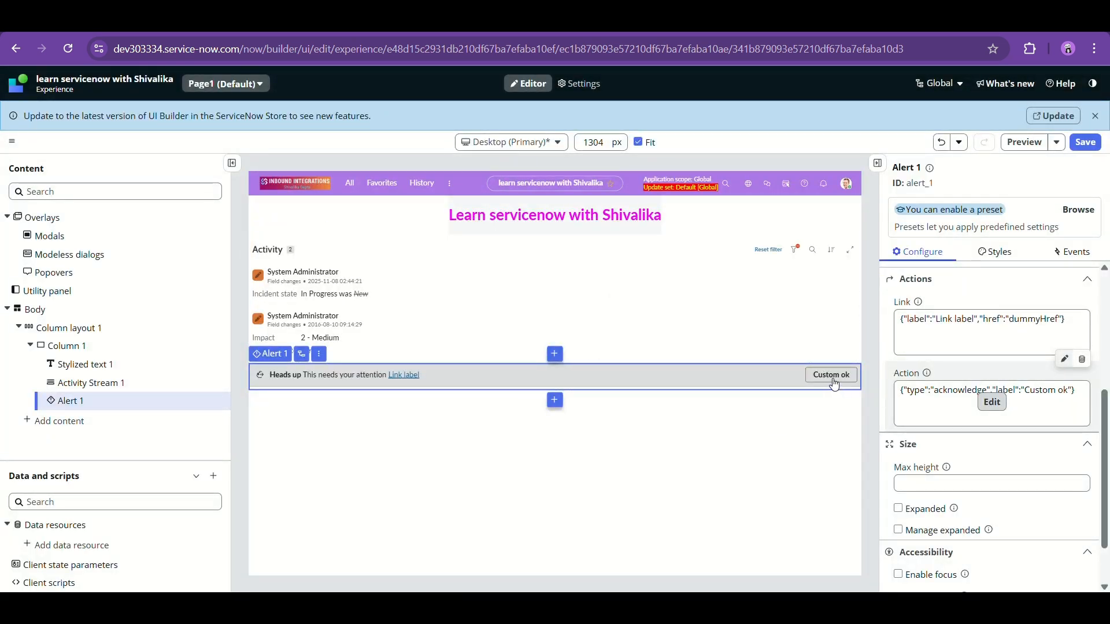
click(926, 403)
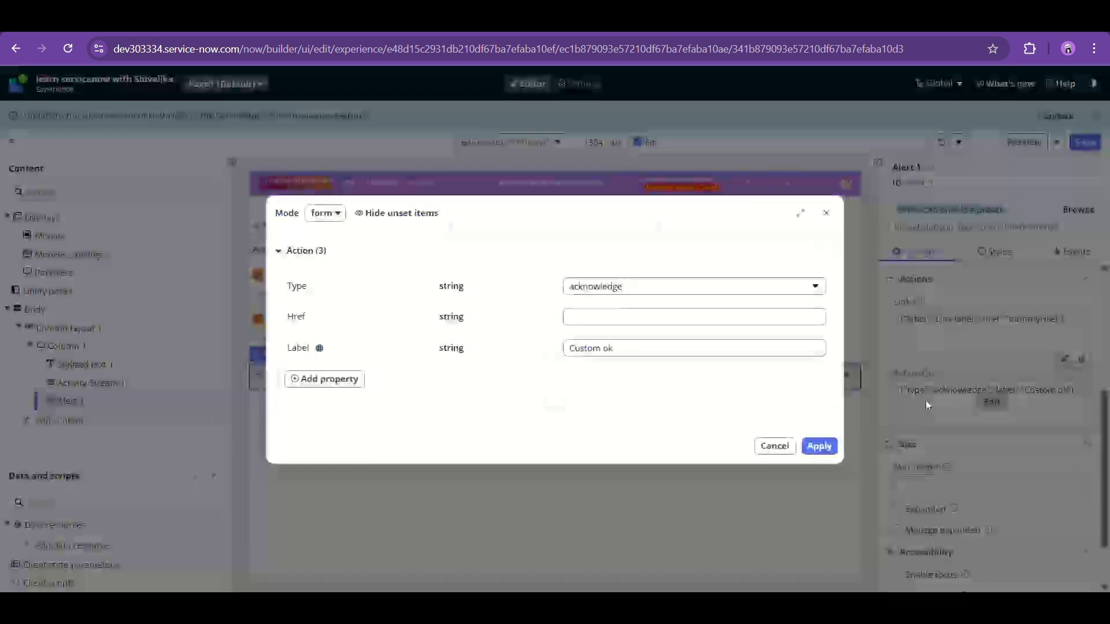
click(758, 294)
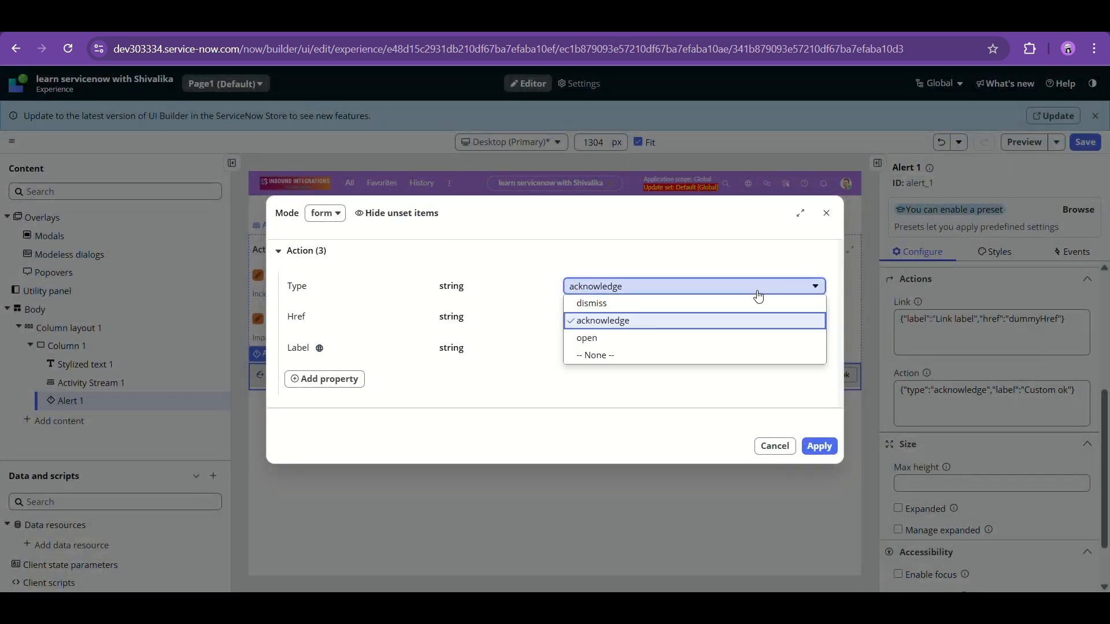
click(706, 341)
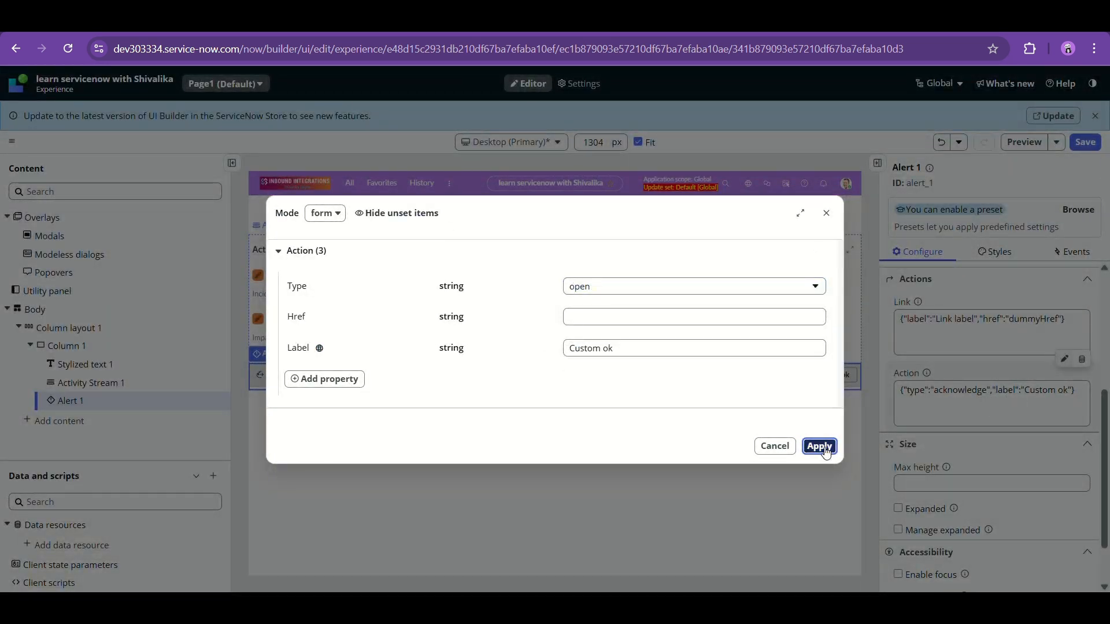
click(819, 447)
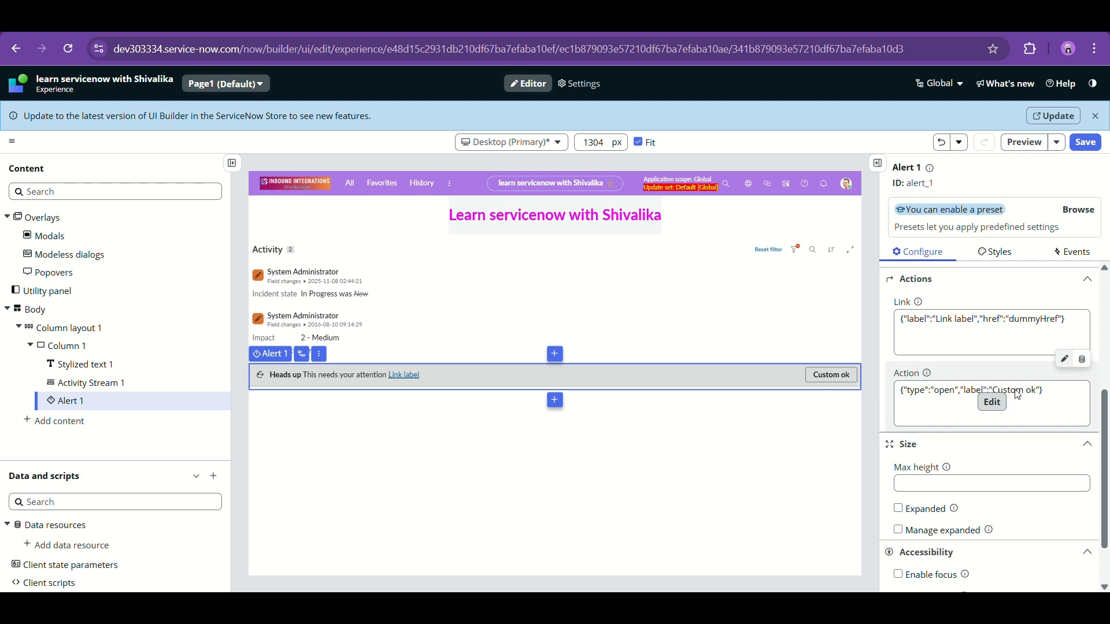
- Try dismiss, acknowledge and open in the action form, then close it unapplied
click(992, 402)
click(711, 344)
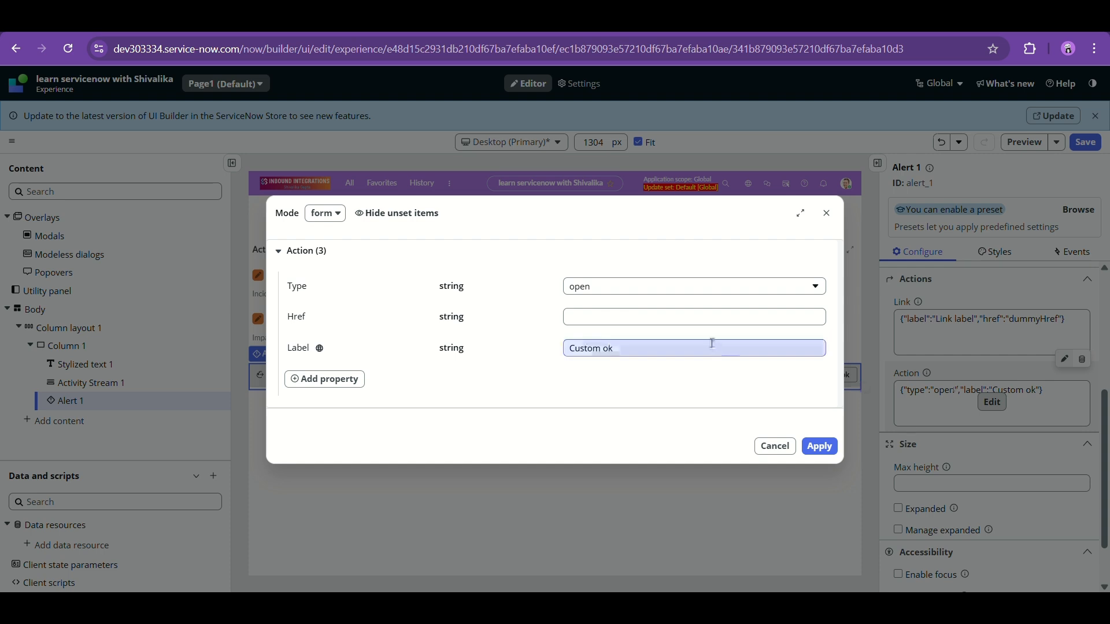
click(776, 283)
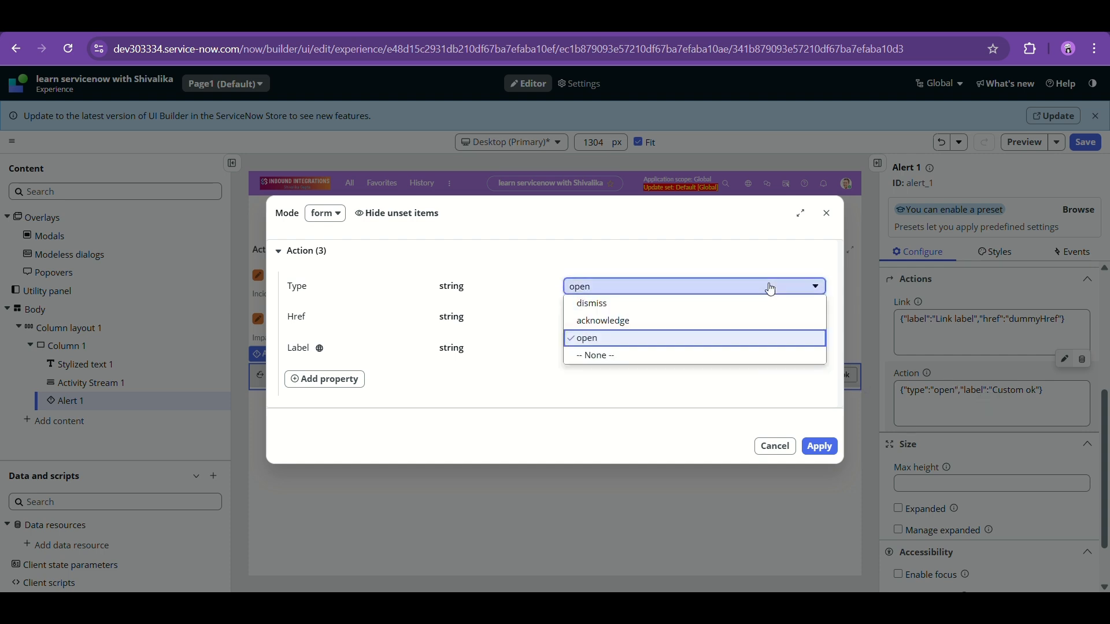
click(659, 299)
click(657, 287)
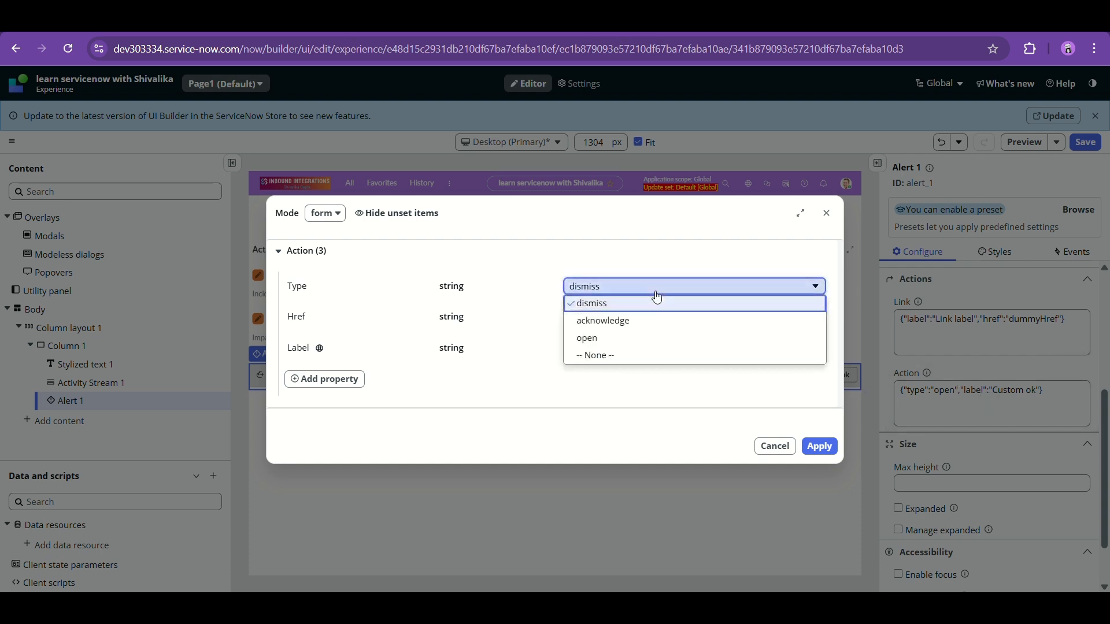
click(635, 321)
click(635, 320)
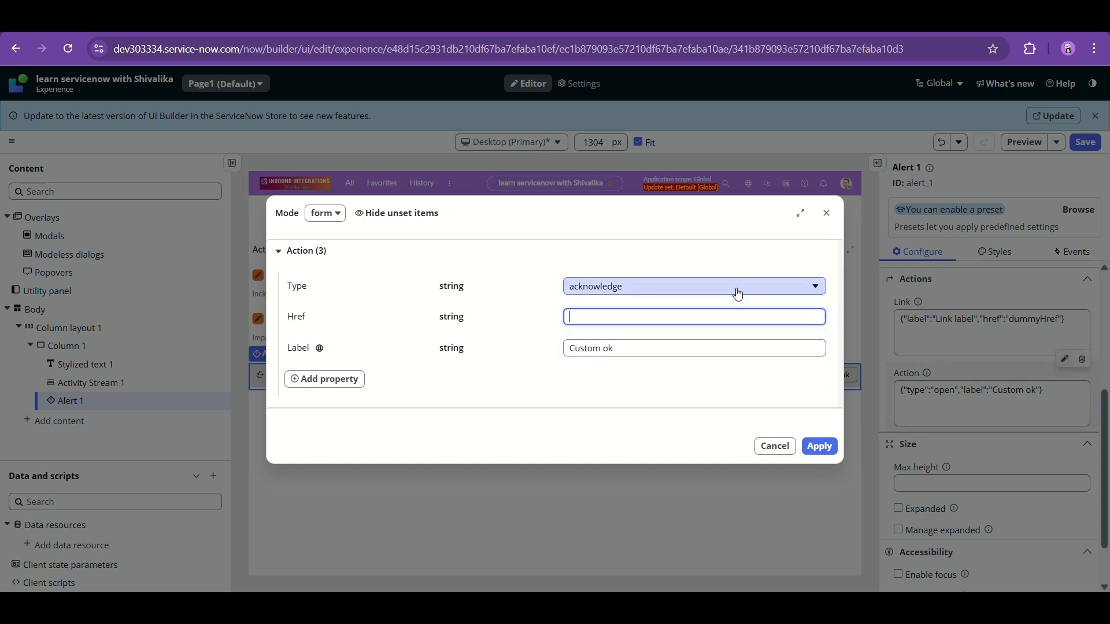
click(796, 287)
click(679, 339)
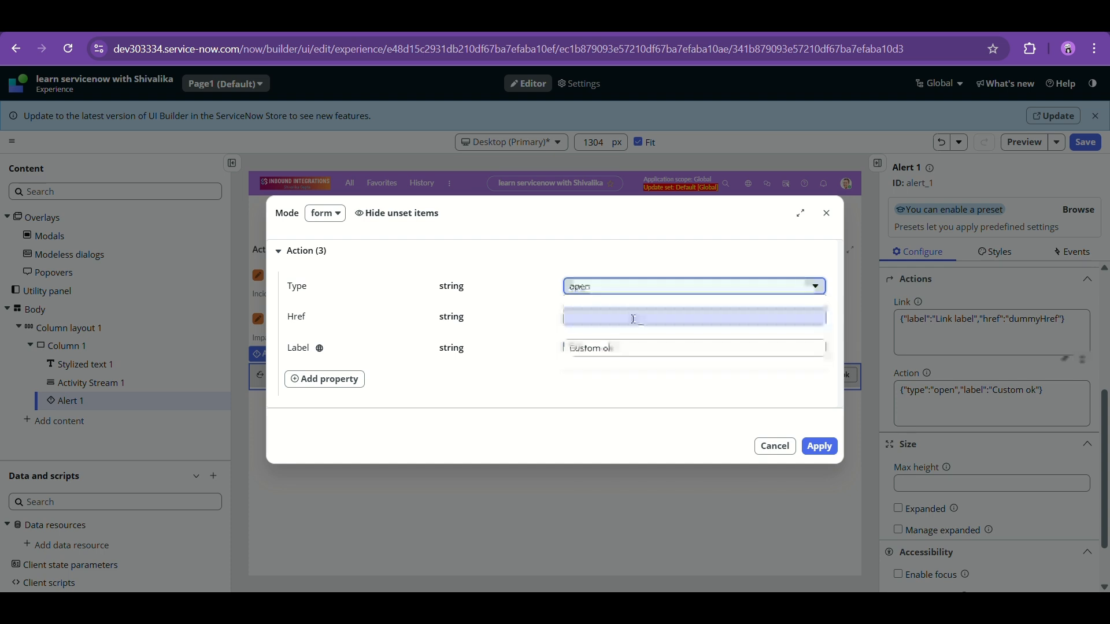
click(632, 318)
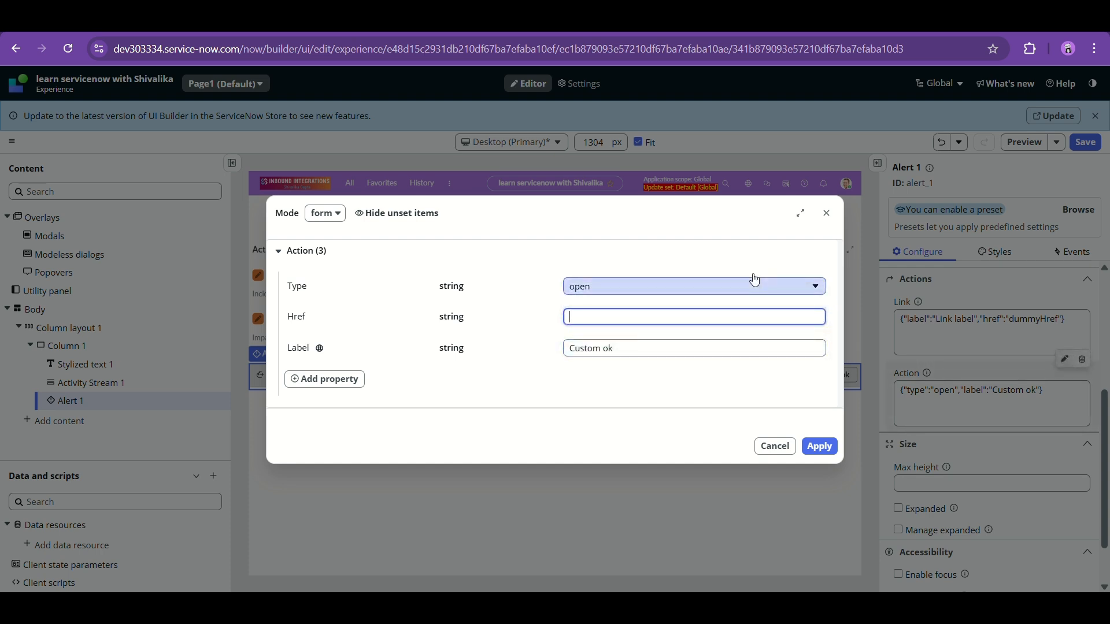
click(829, 214)
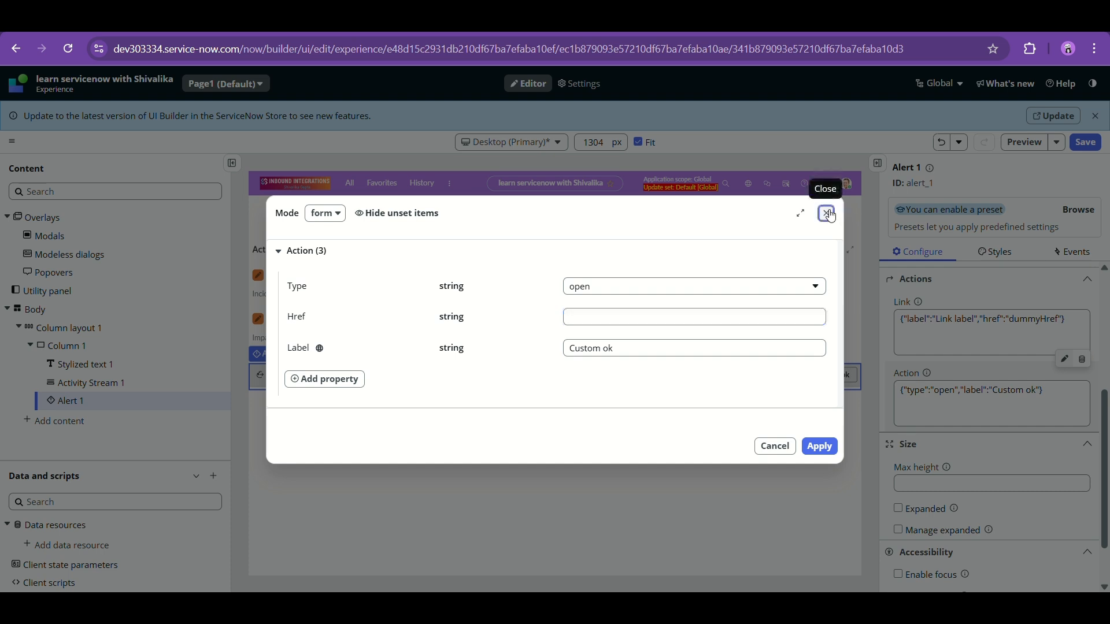
- Set the Custom ok action type back to dismiss and apply it
mouse_move(930, 404)
click(991, 403)
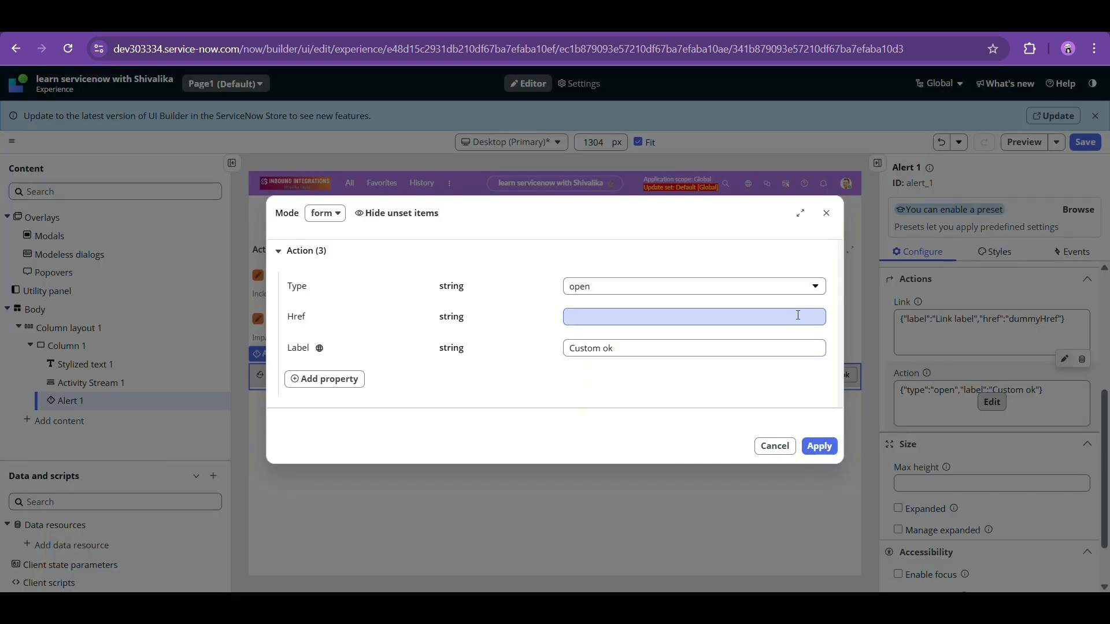
click(790, 289)
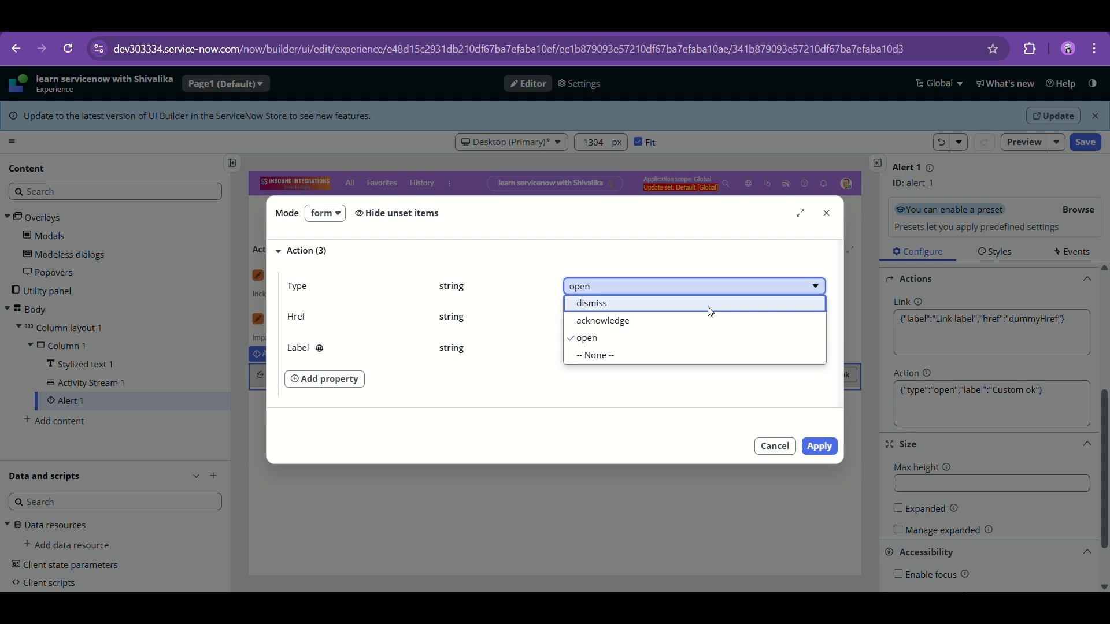
click(710, 303)
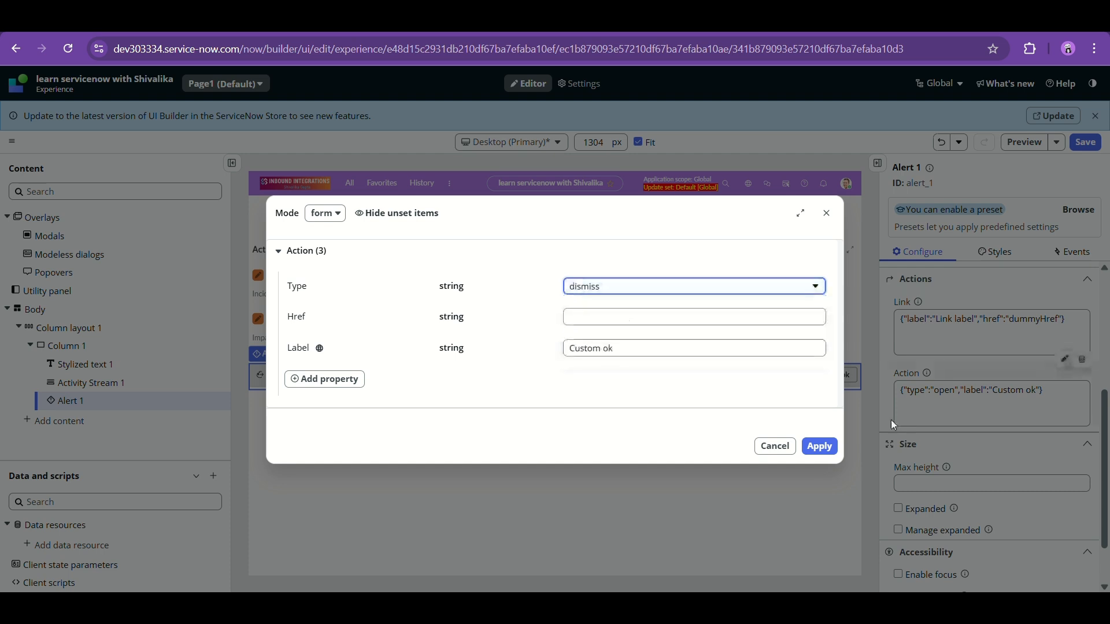
click(820, 446)
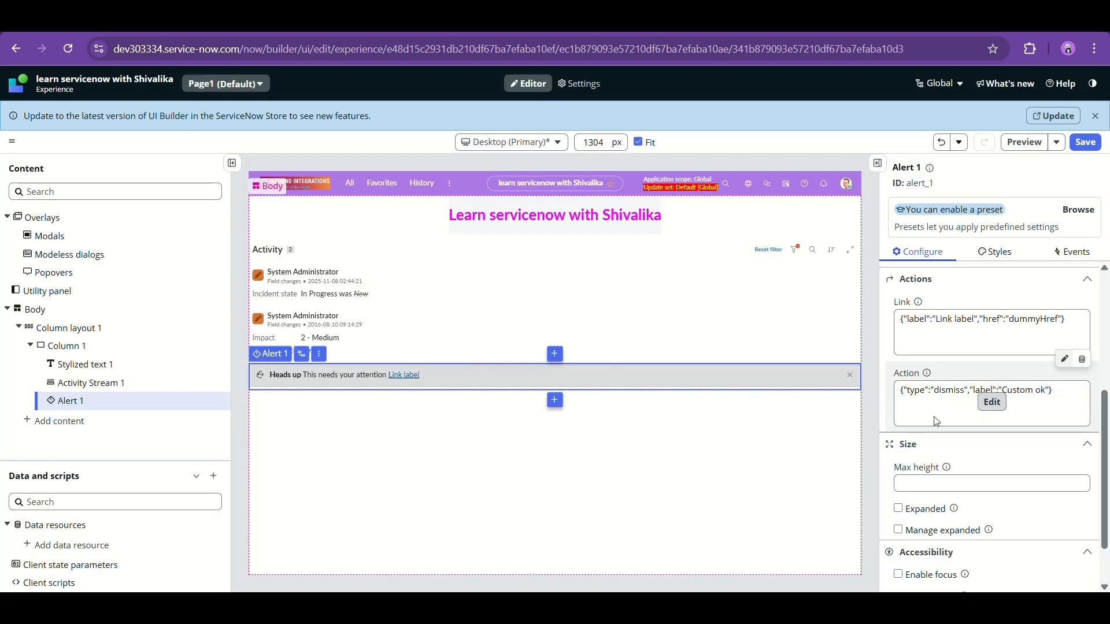
- Set Alert 1's Max height to -8 and turn on Expanded and Manage expanded
scroll(936, 421, down, 1)
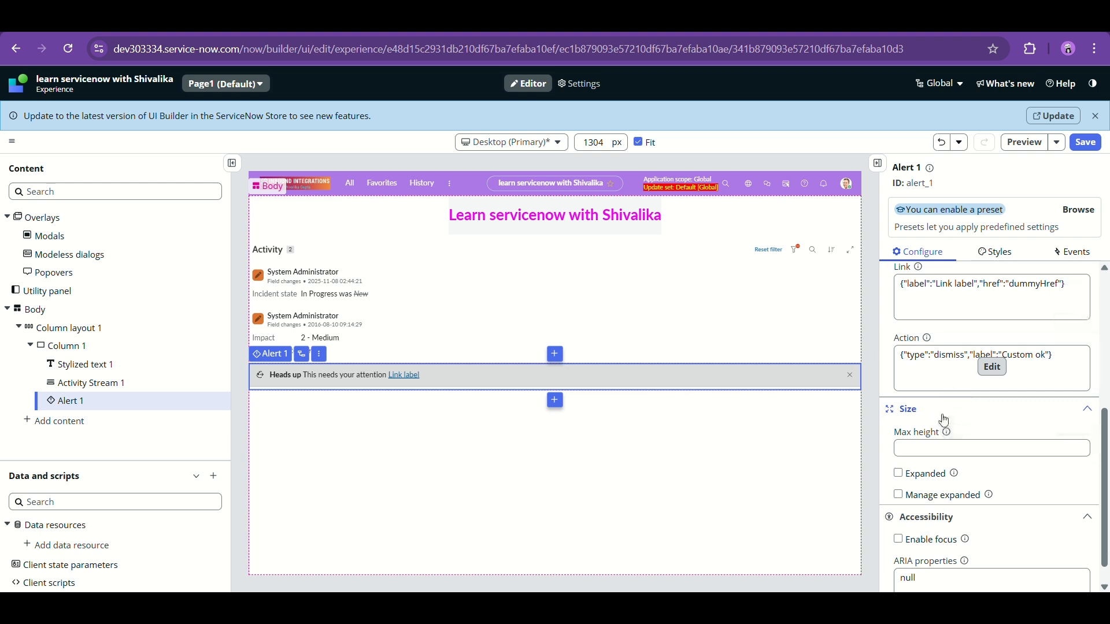
scroll(944, 420, down, 1)
click(955, 424)
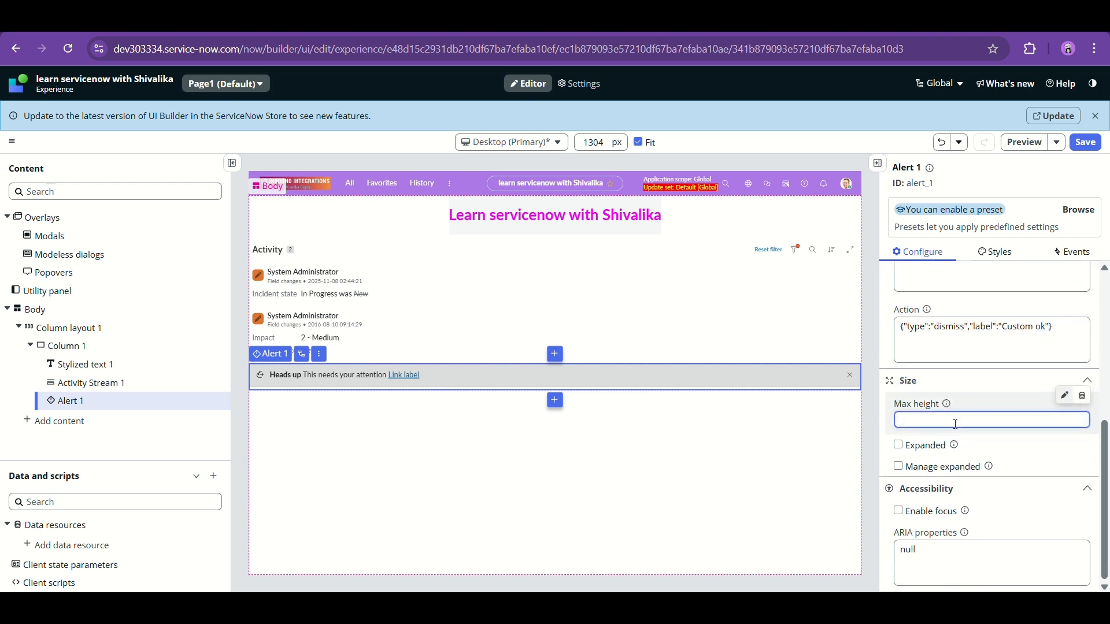
scroll(967, 413, down, 8)
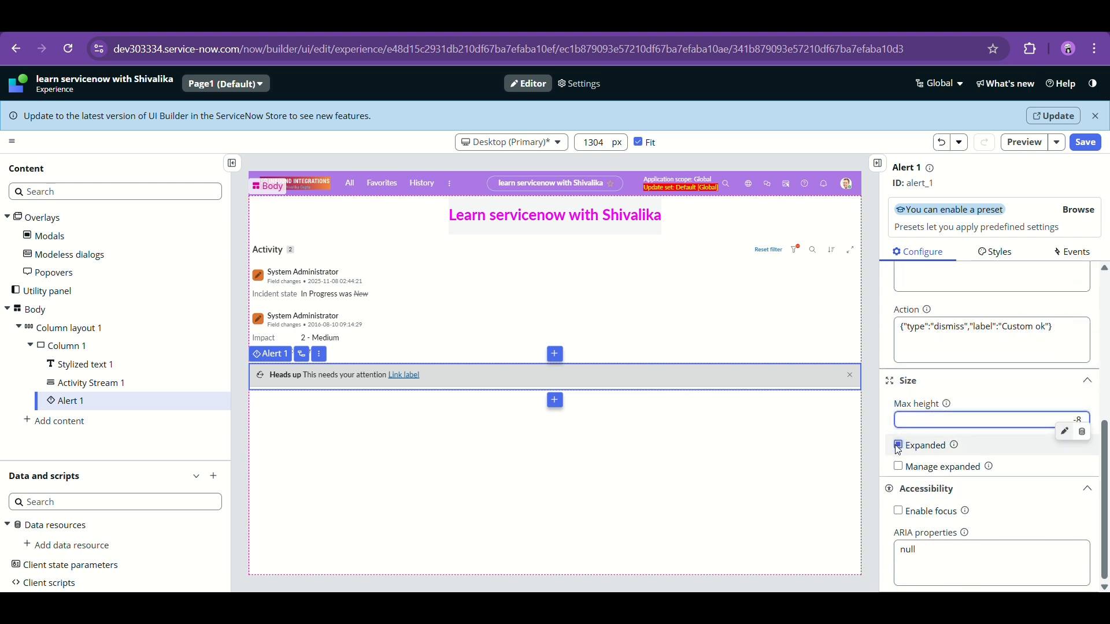
click(897, 447)
click(899, 468)
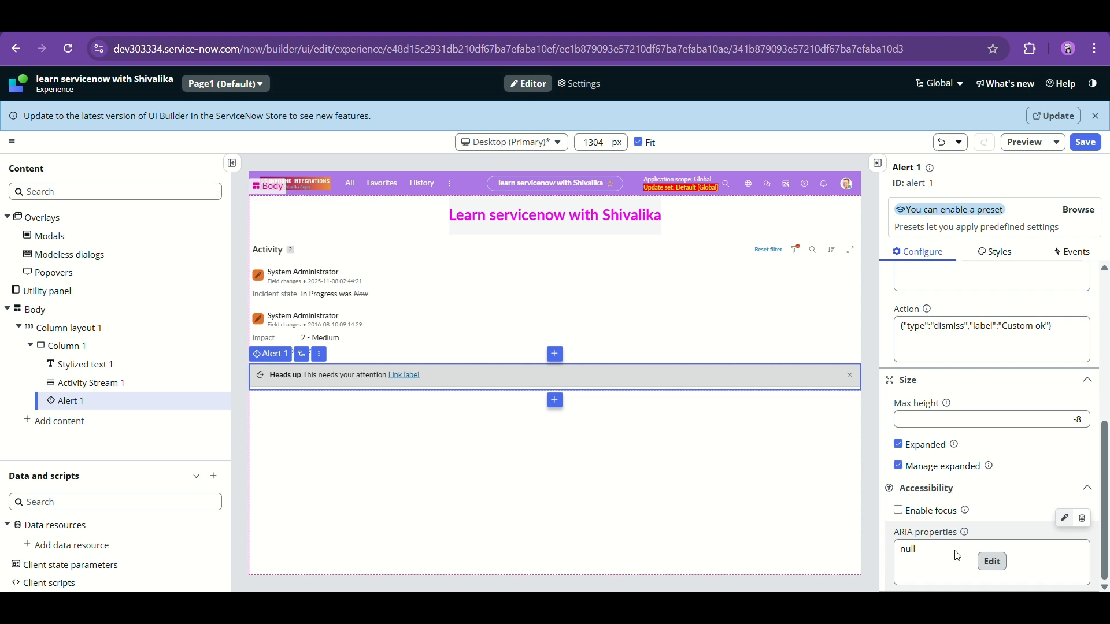
scroll(1000, 474, up, 5)
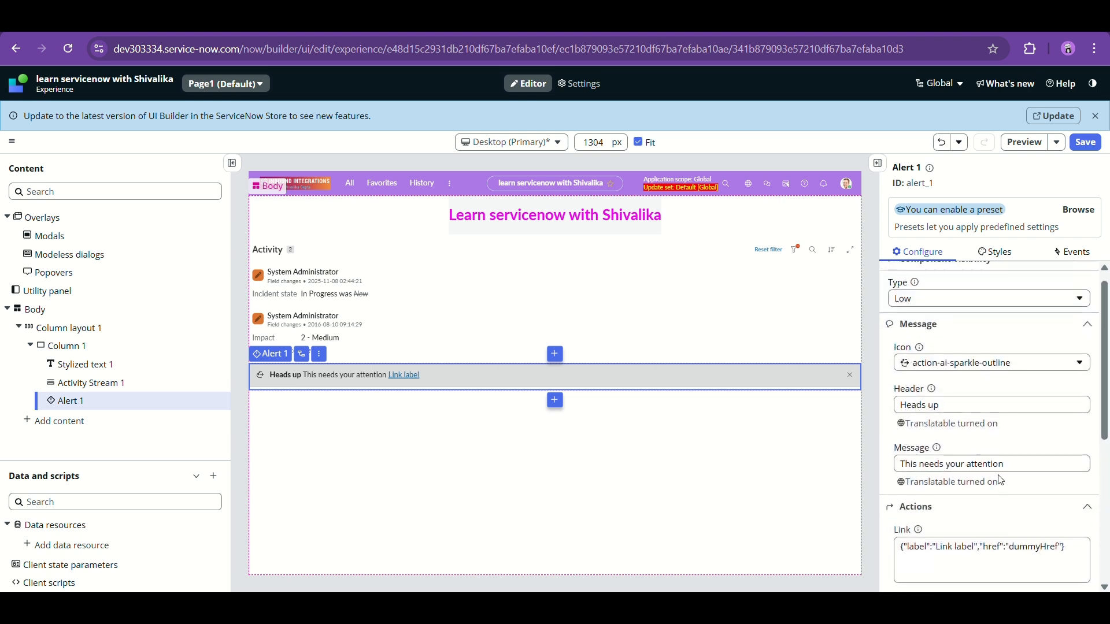
scroll(1001, 480, up, 1)
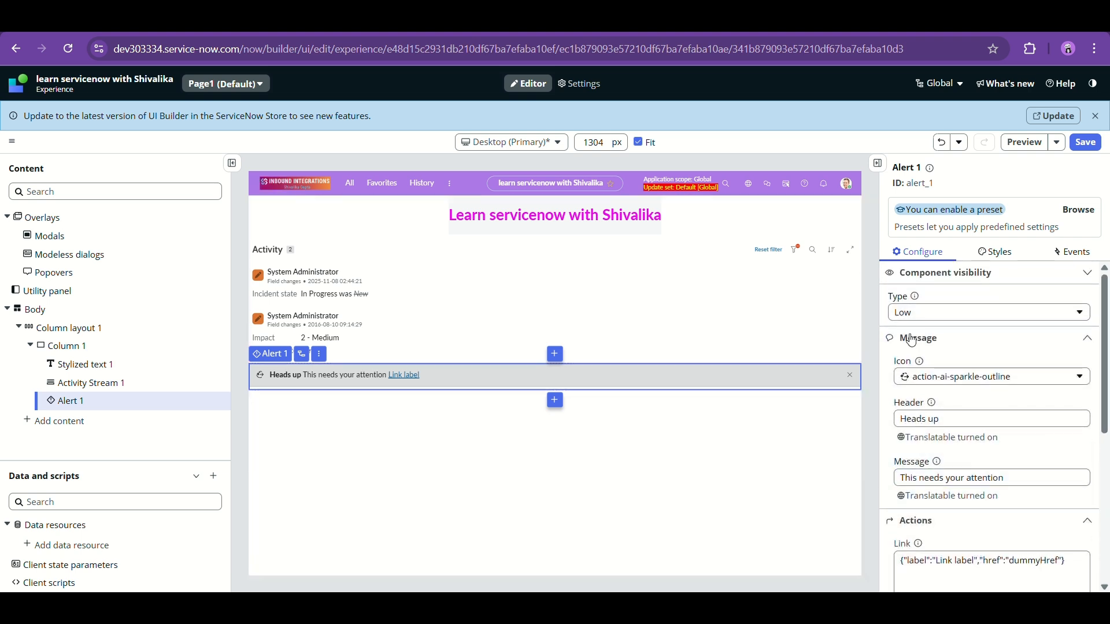
click(1005, 258)
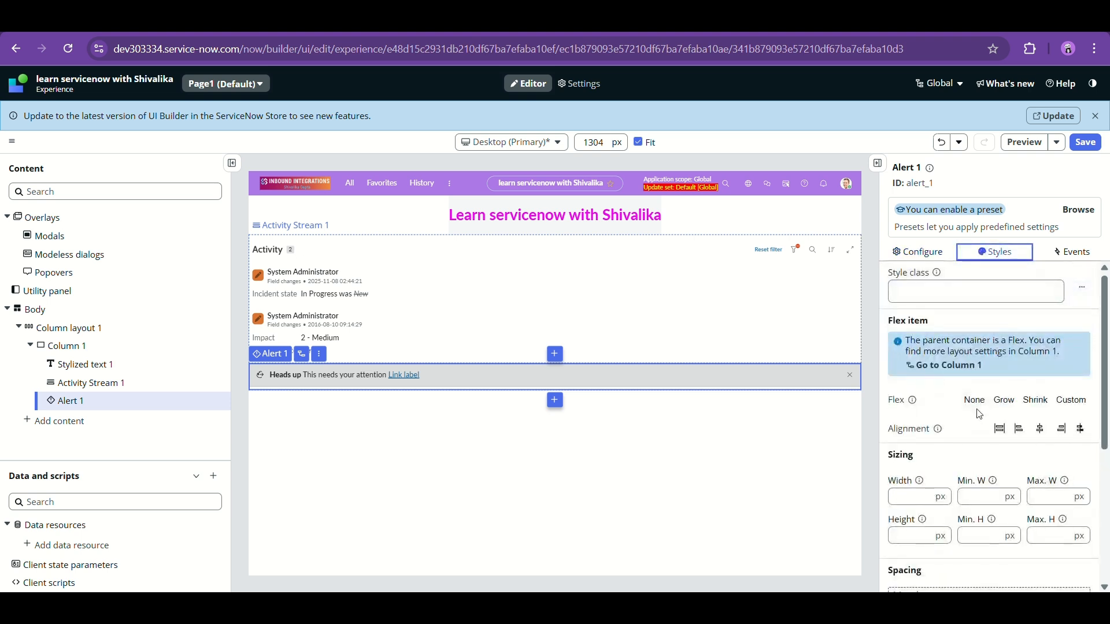
- Look through the alert's Styles and Events settings, then return to Configure
scroll(979, 393, down, 1)
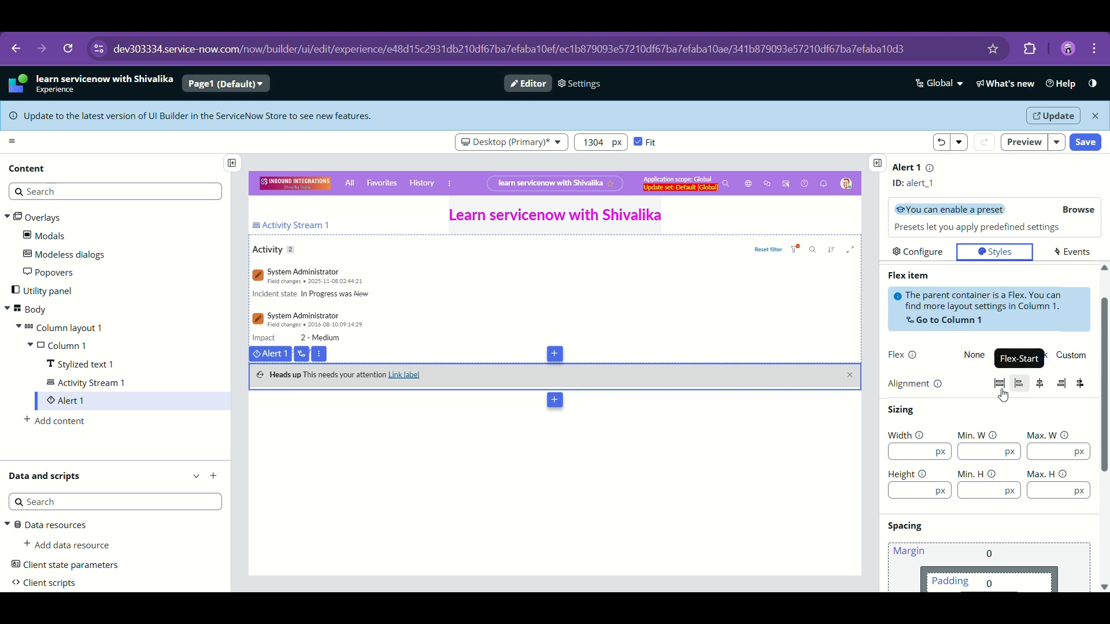
scroll(1009, 382, down, 1)
scroll(998, 400, down, 1)
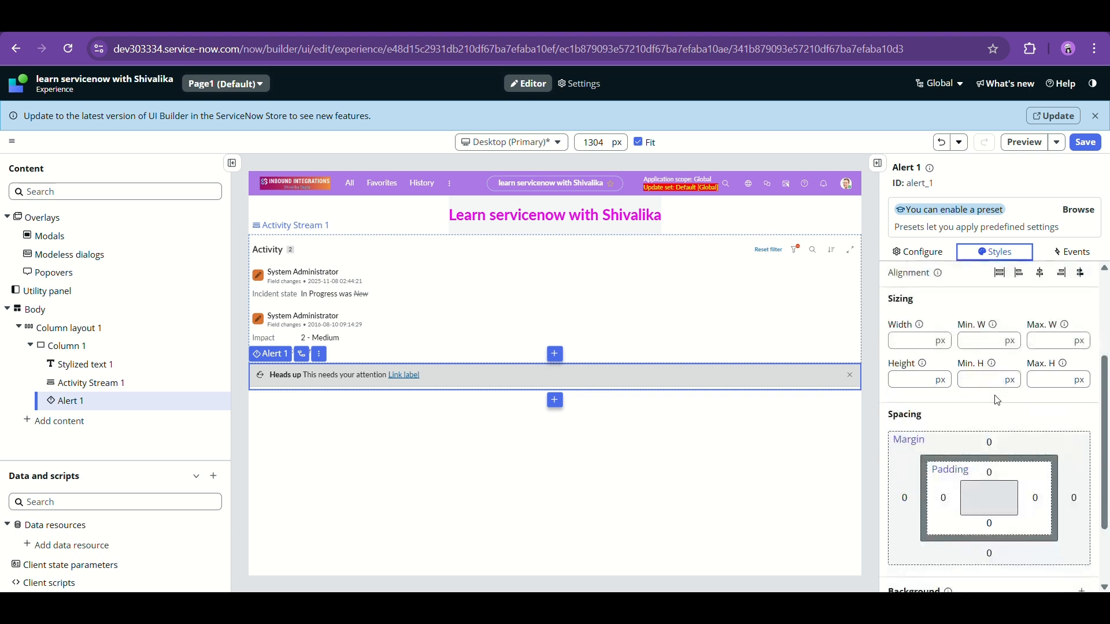
scroll(995, 405, down, 2)
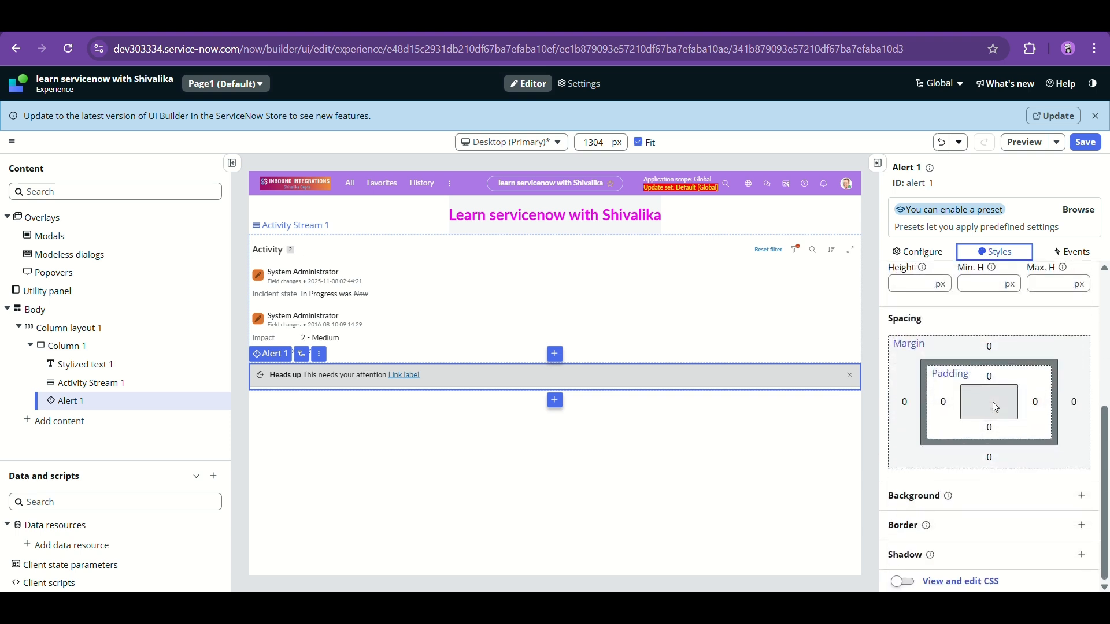
scroll(994, 401, up, 5)
click(1071, 252)
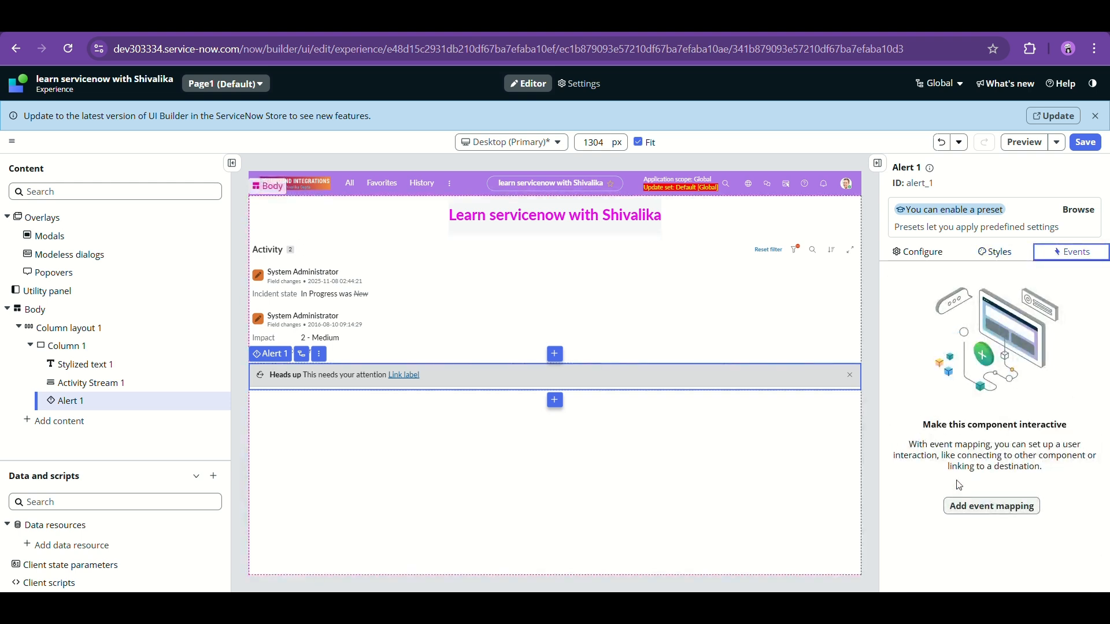
click(912, 256)
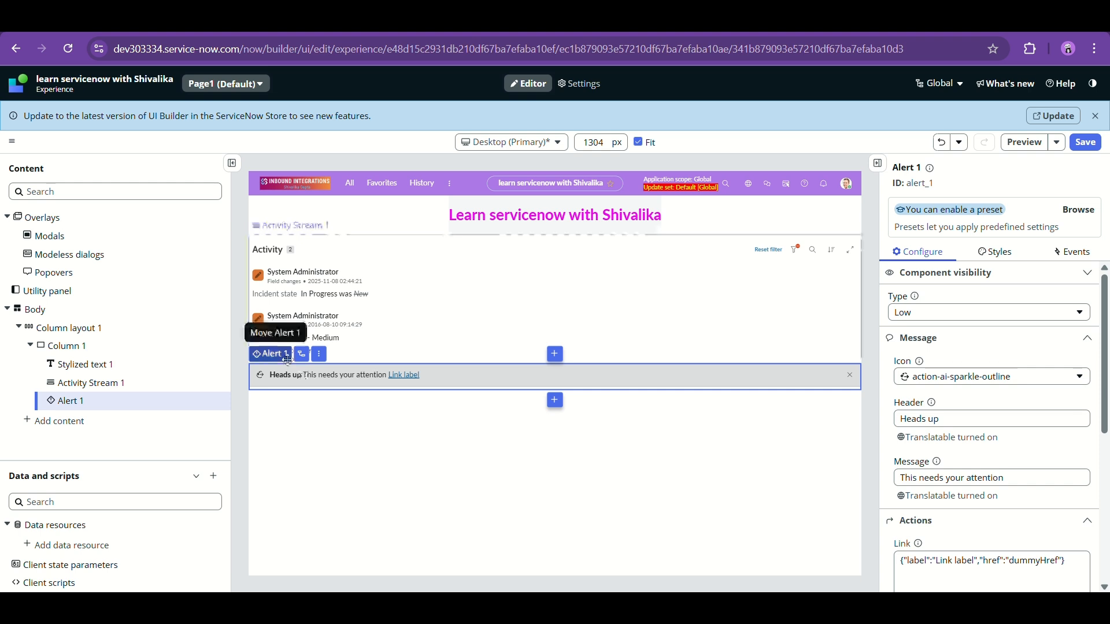
- Open the Add content picker from the + below Alert 1
scroll(964, 448, down, 3)
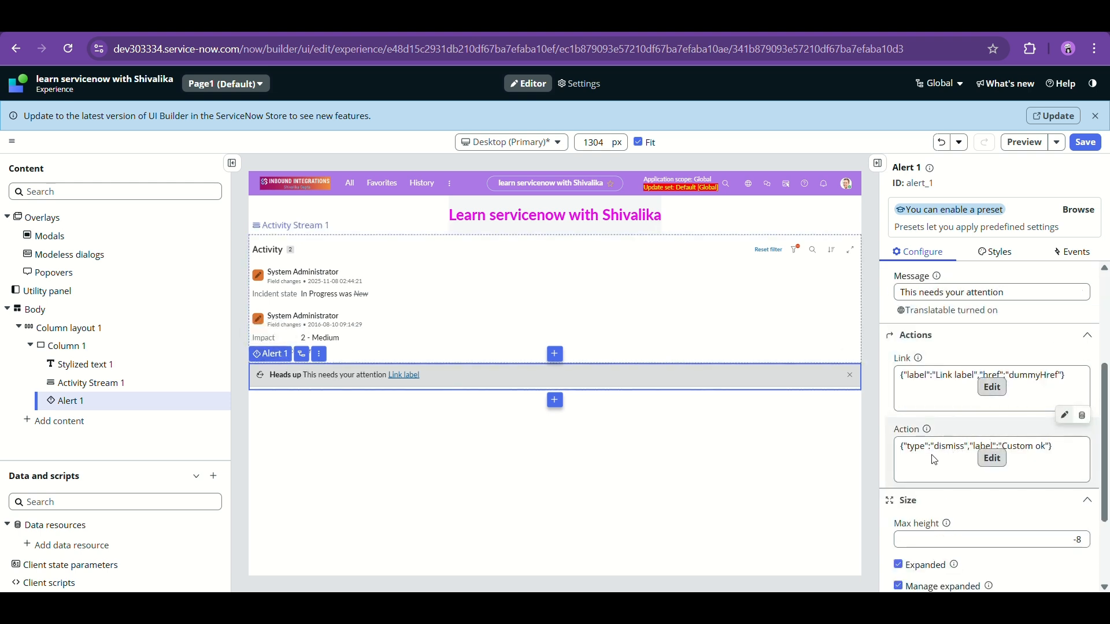
scroll(934, 460, down, 2)
scroll(934, 460, down, 1)
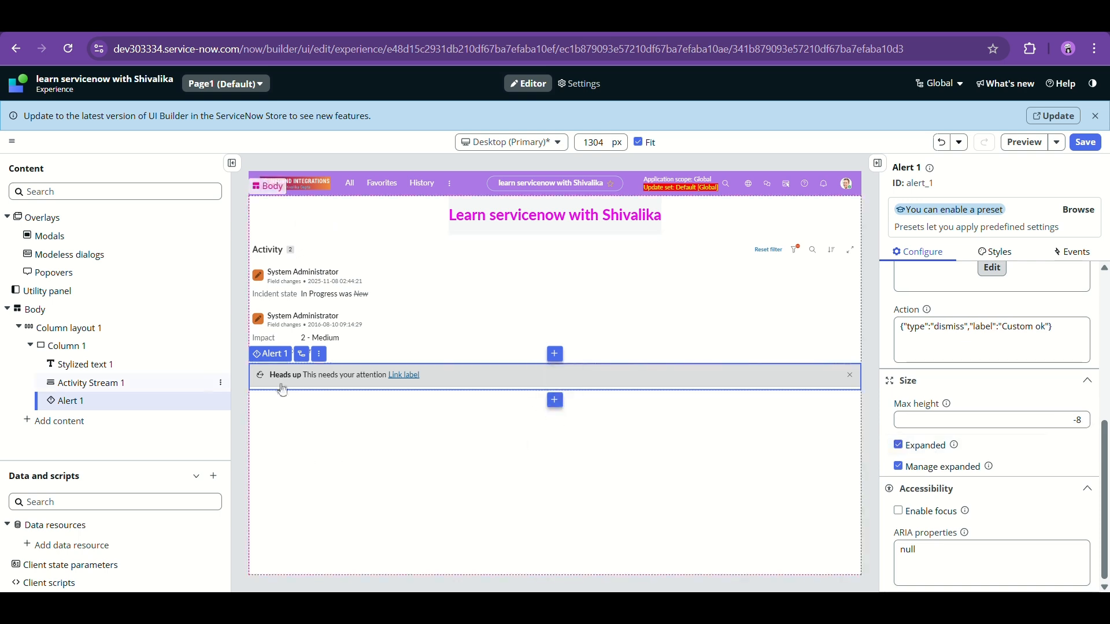
click(555, 400)
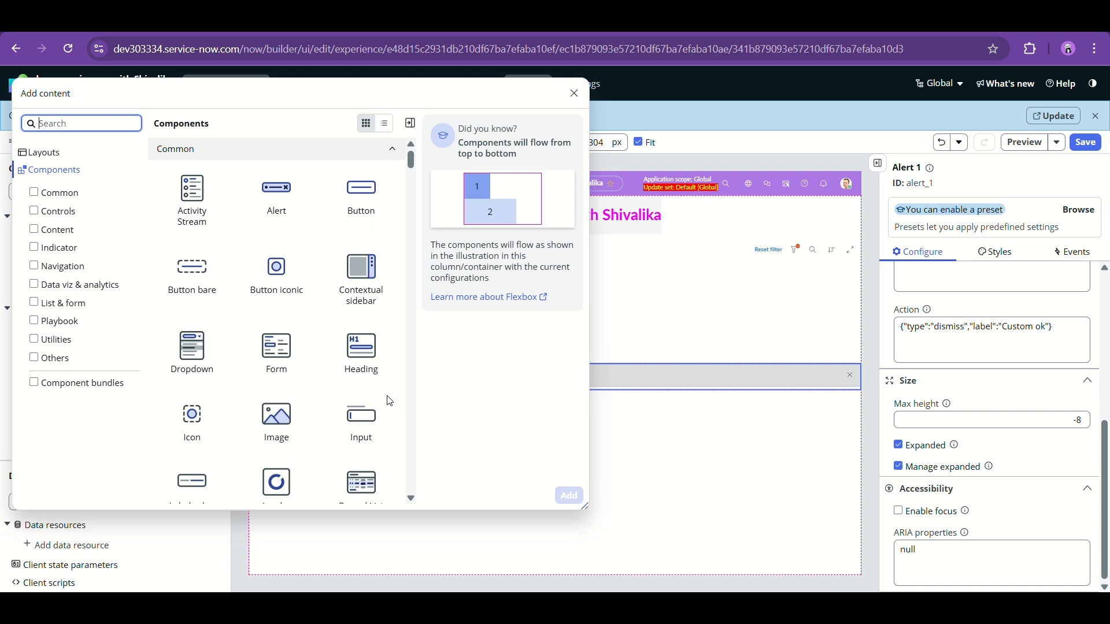
- Insert a Button component below Alert 1 and change its label to 'Click here'
click(351, 215)
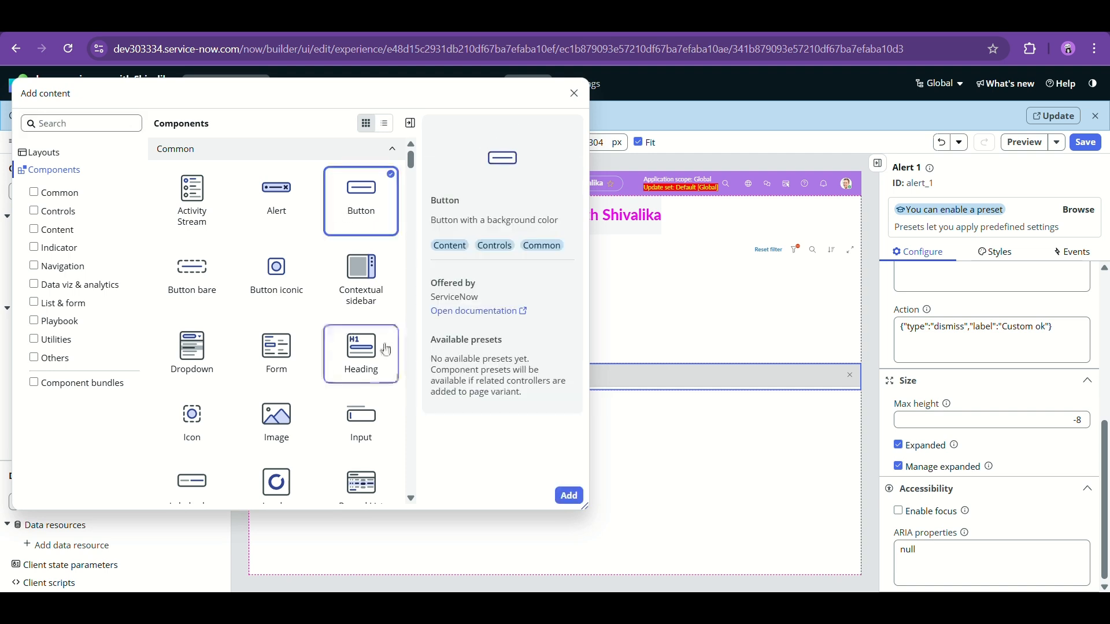
click(569, 496)
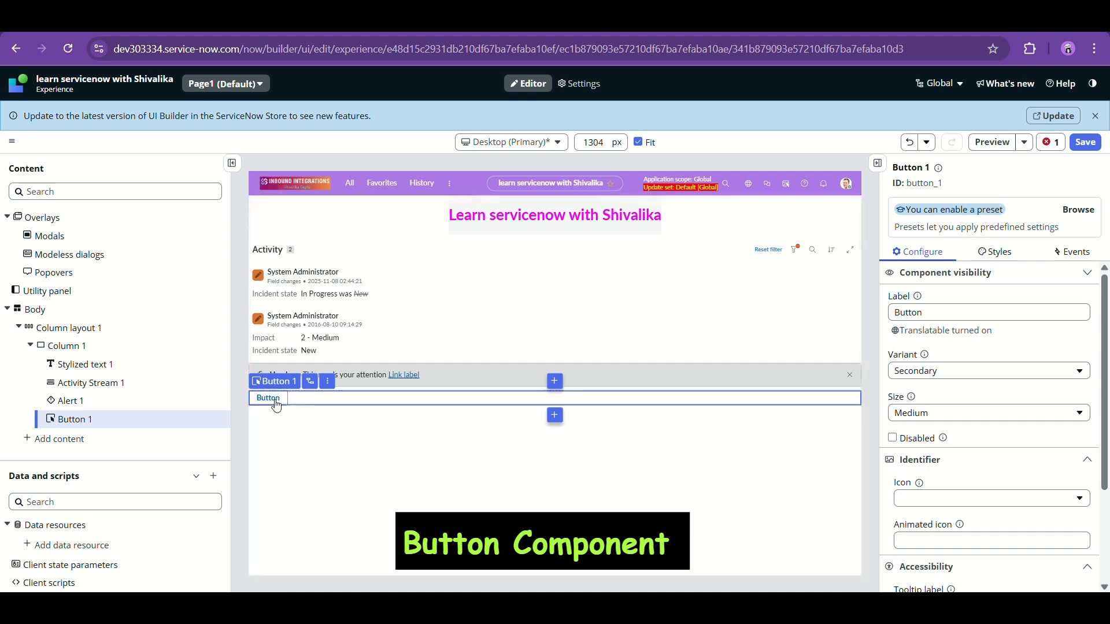
click(925, 312)
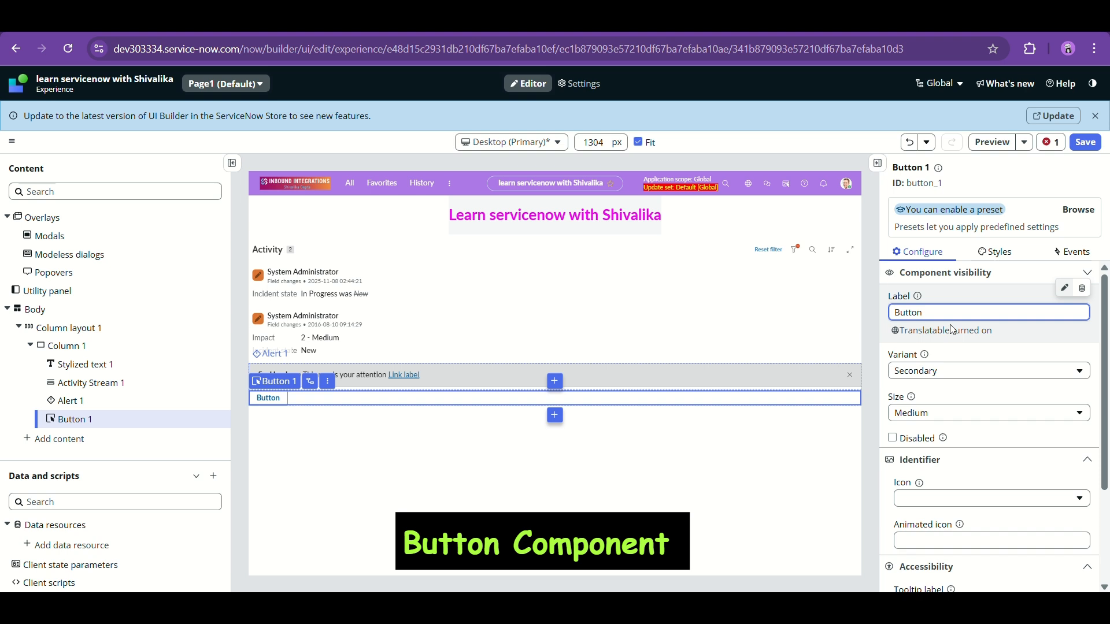
key(ctrl+a)
key(BackSpace)
click(864, 281)
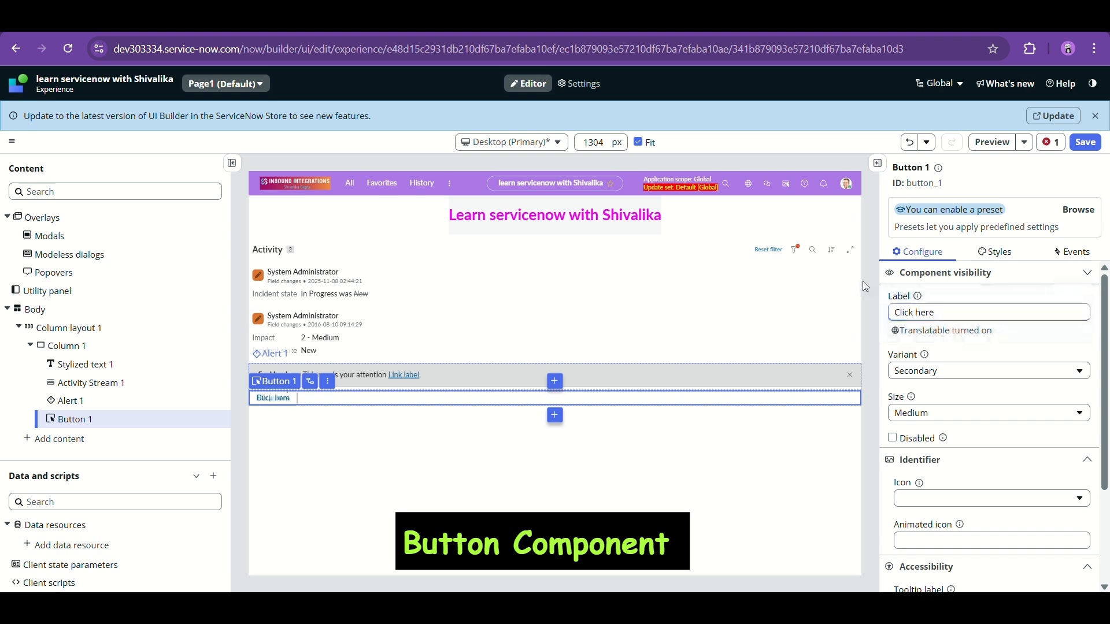
- Try the Primary, Secondary, Tertiary, Positive Primary and Positive Secondary variants on the button
click(934, 371)
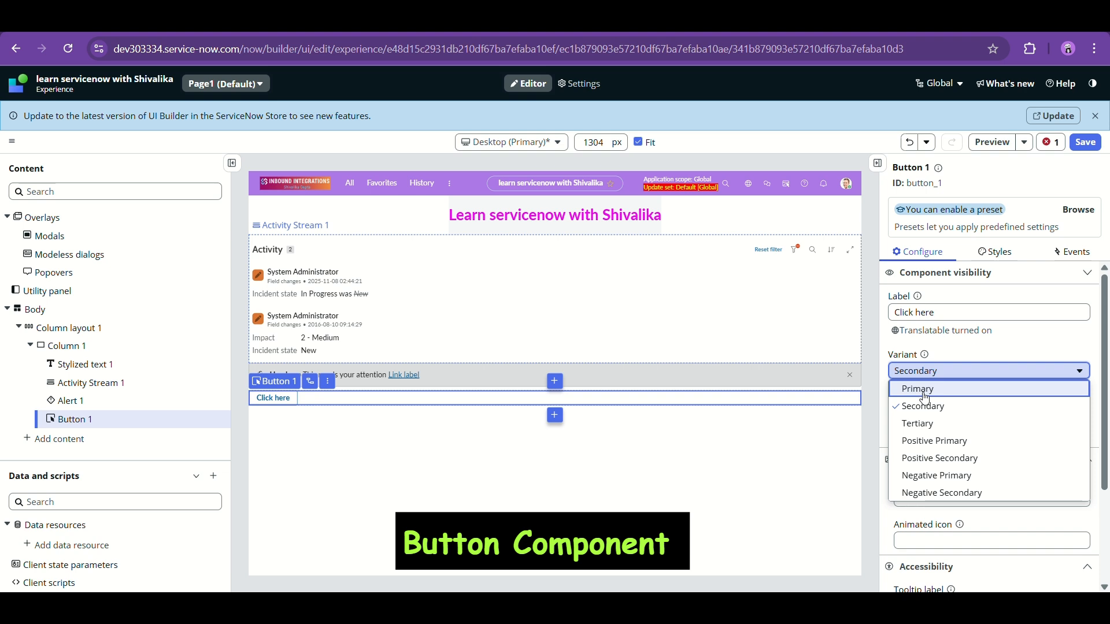
click(925, 390)
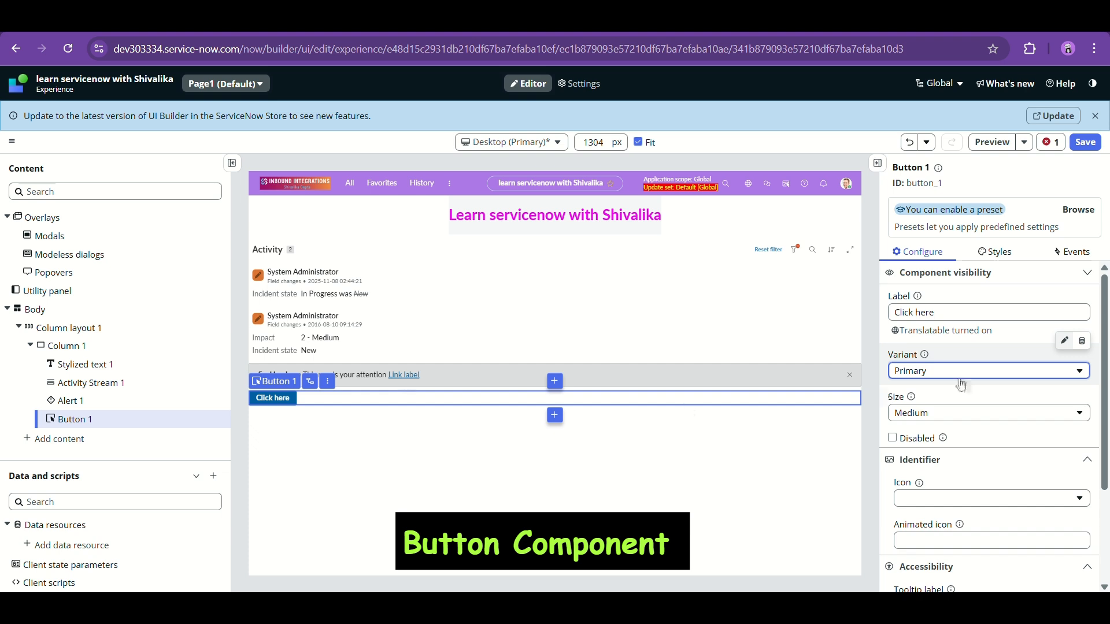
click(928, 371)
click(925, 415)
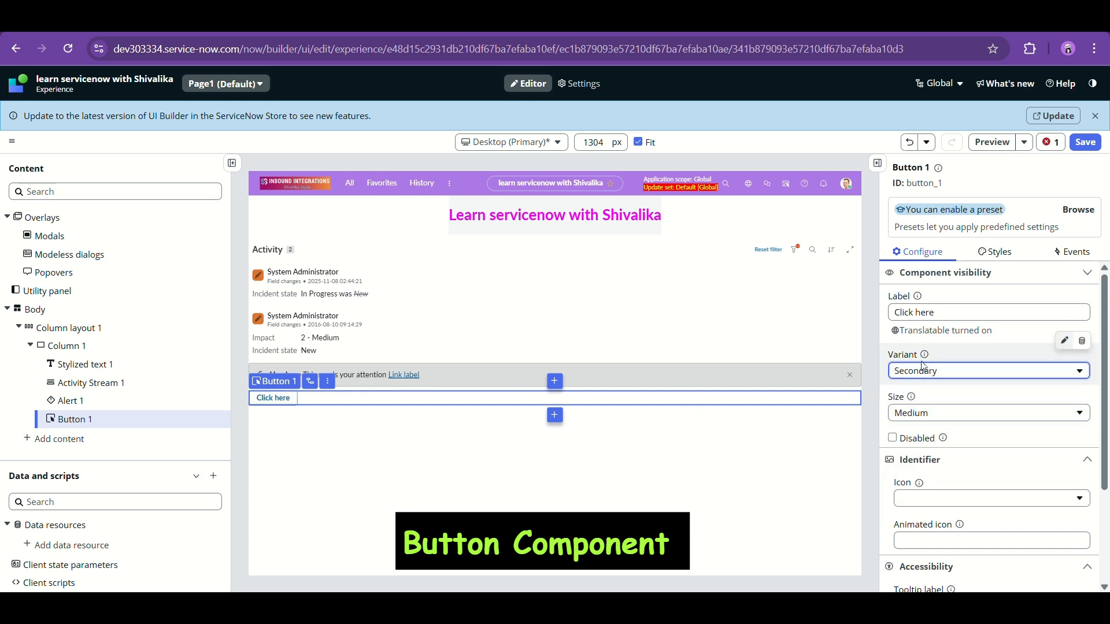
click(925, 371)
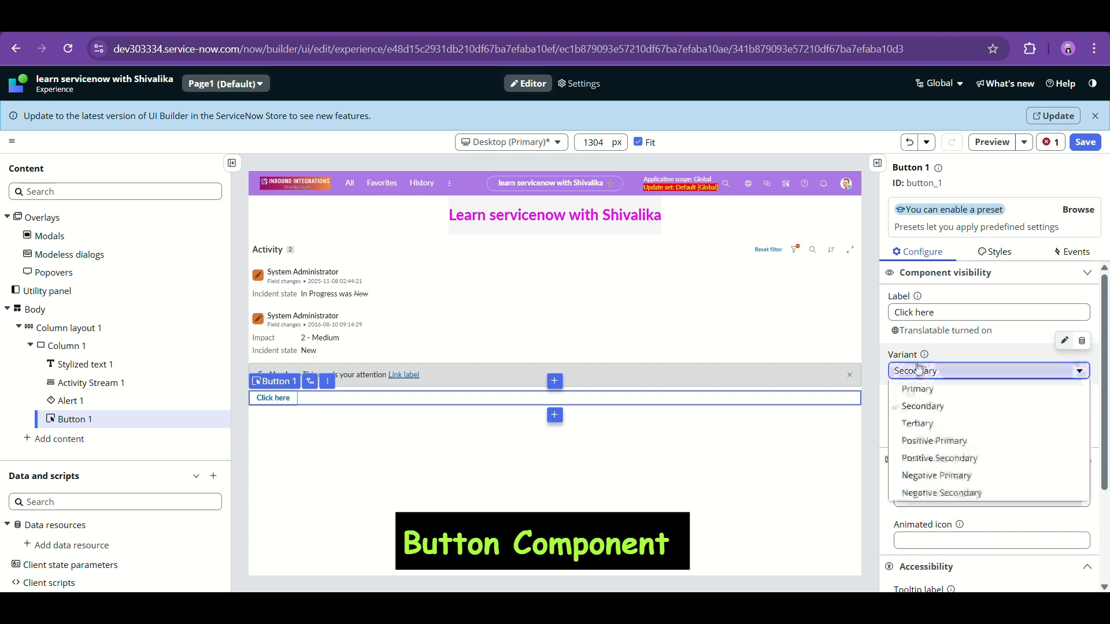
click(924, 423)
click(917, 374)
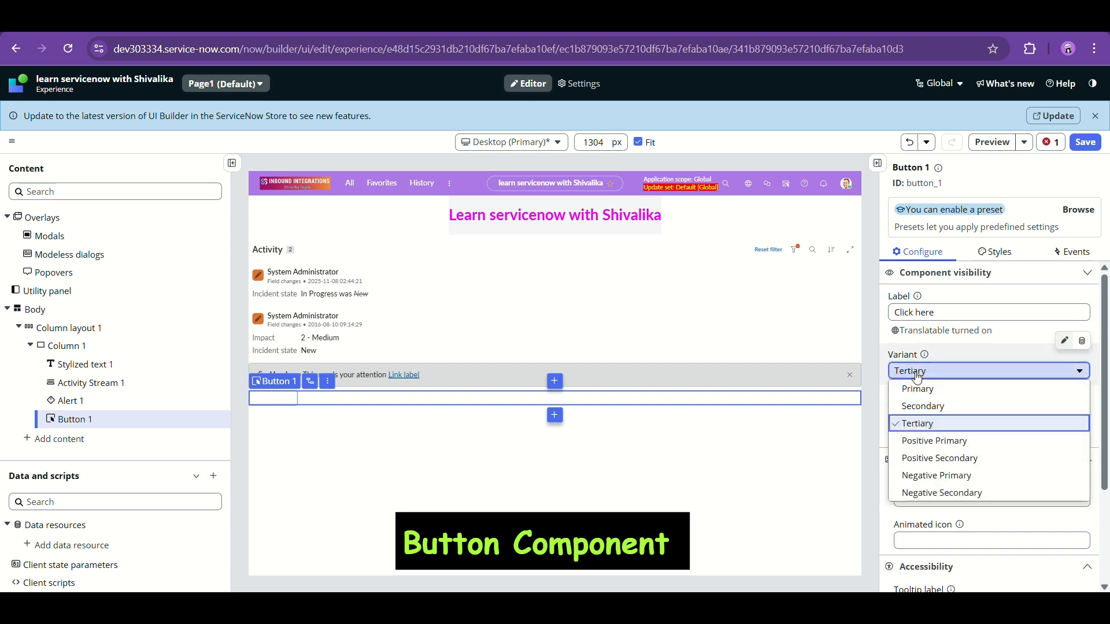
click(932, 441)
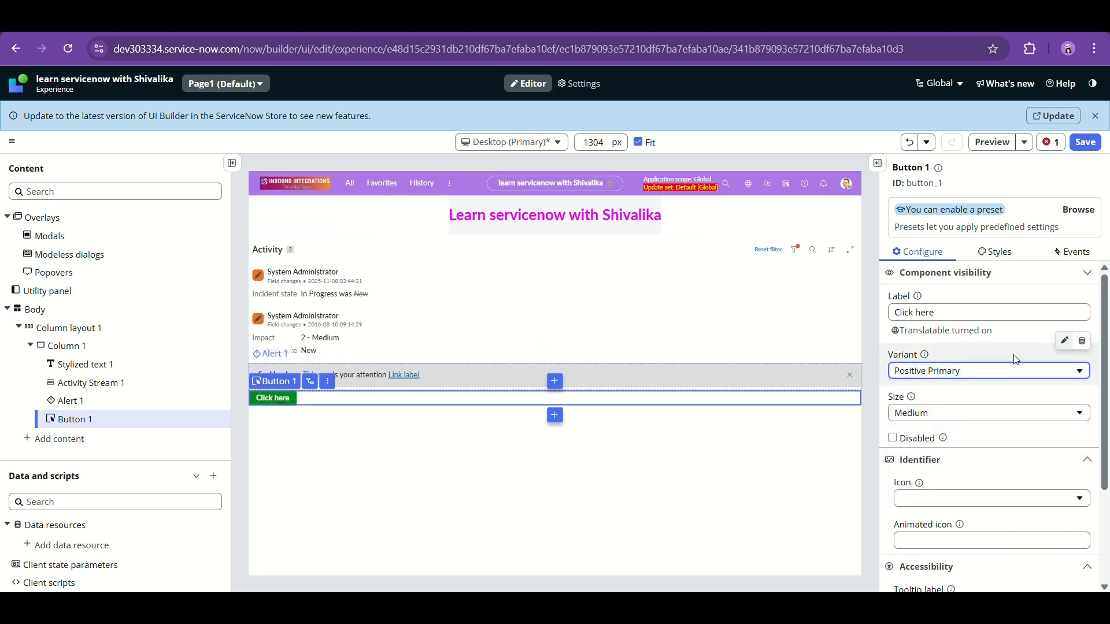
click(969, 374)
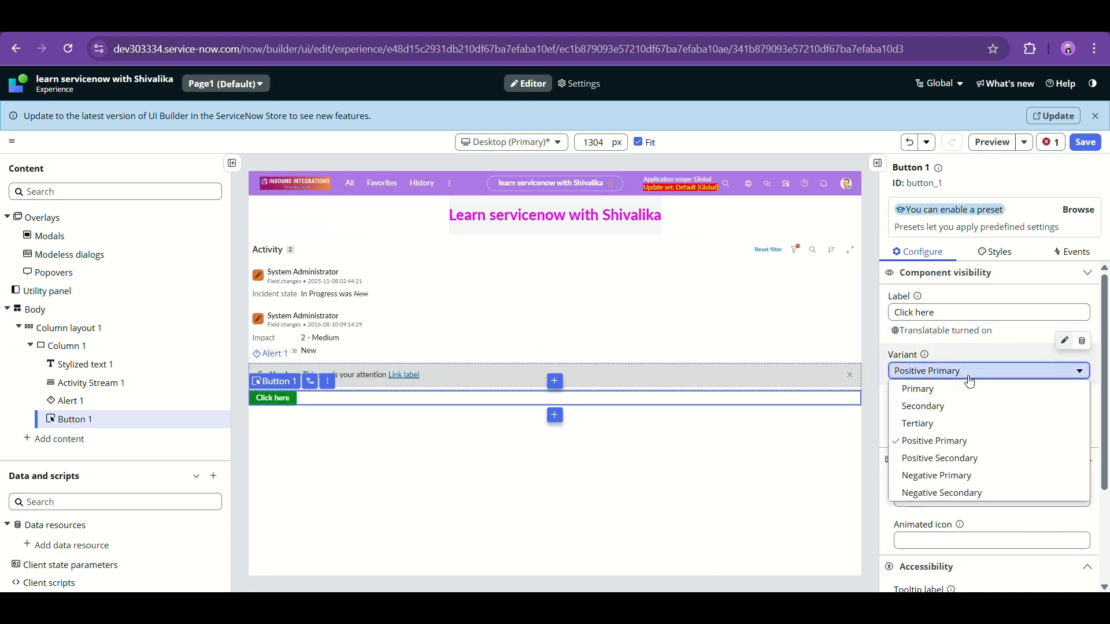
click(942, 460)
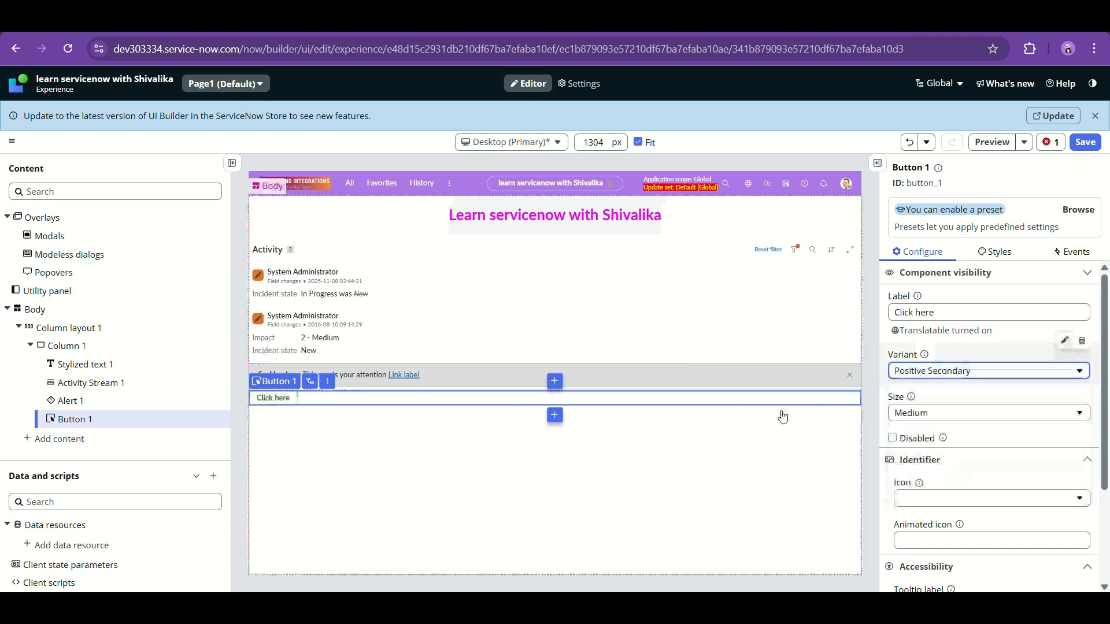
- Cycle through the variants again, ending on Negative Secondary
click(950, 376)
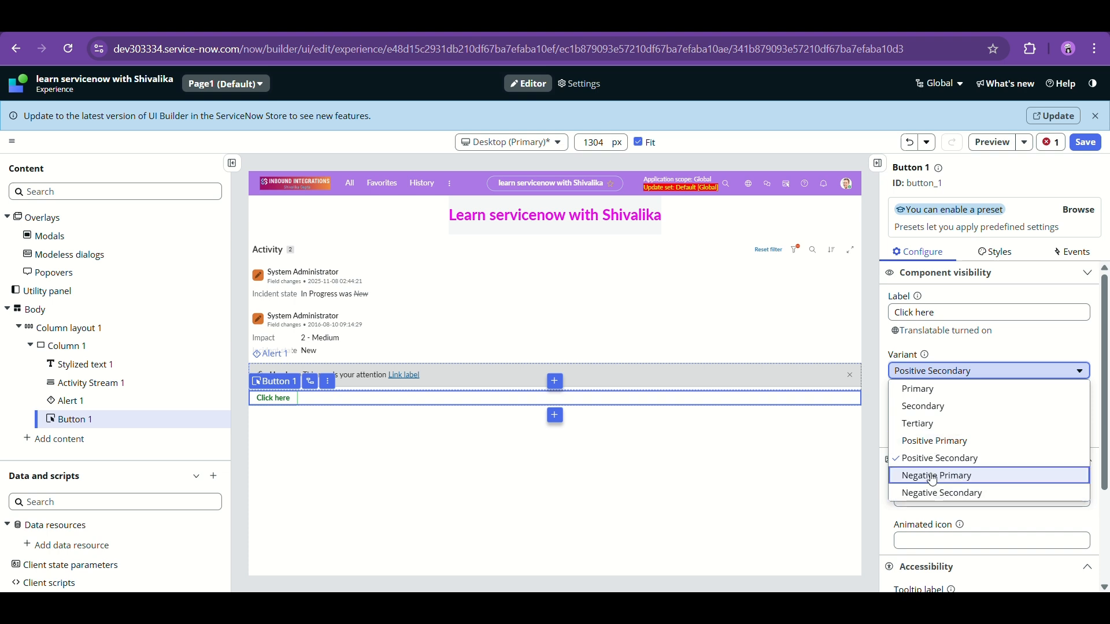
click(926, 393)
click(922, 371)
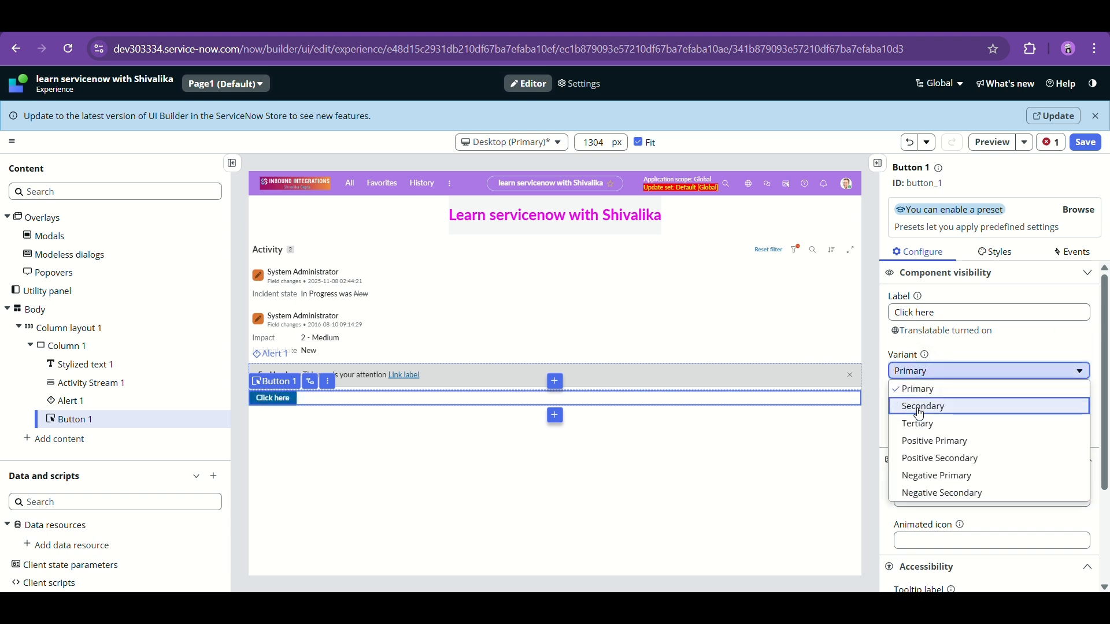
click(920, 408)
click(910, 373)
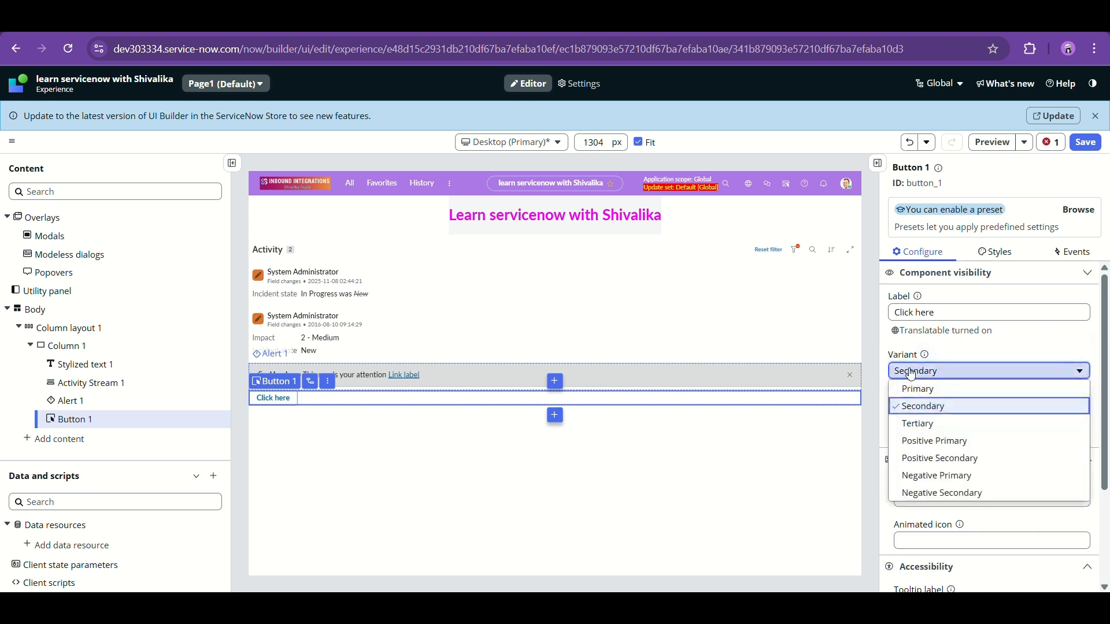
click(912, 431)
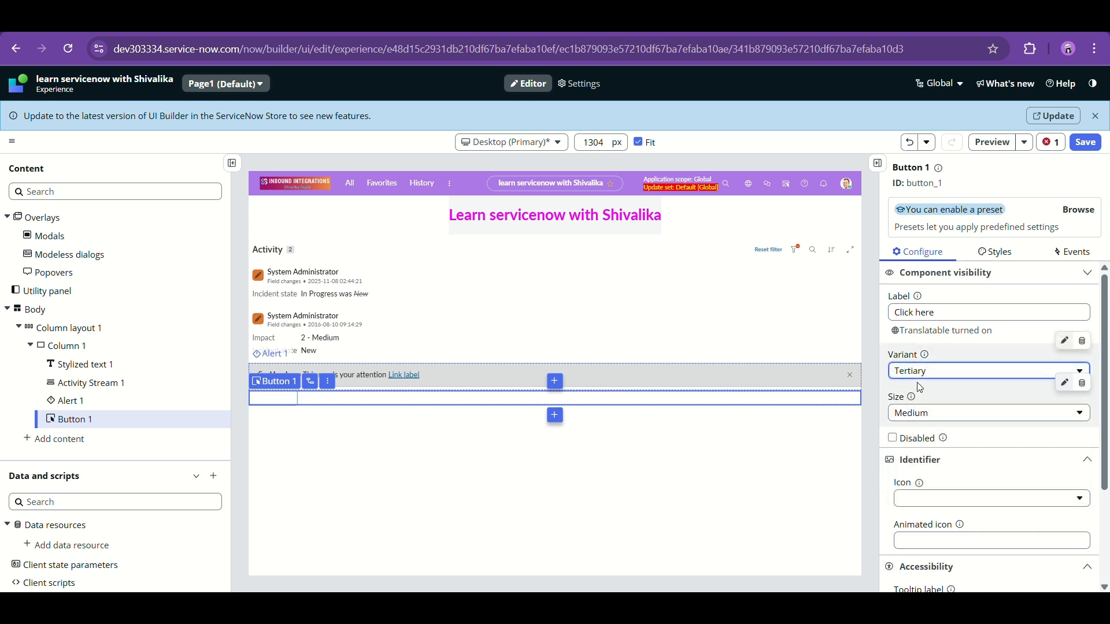
click(929, 374)
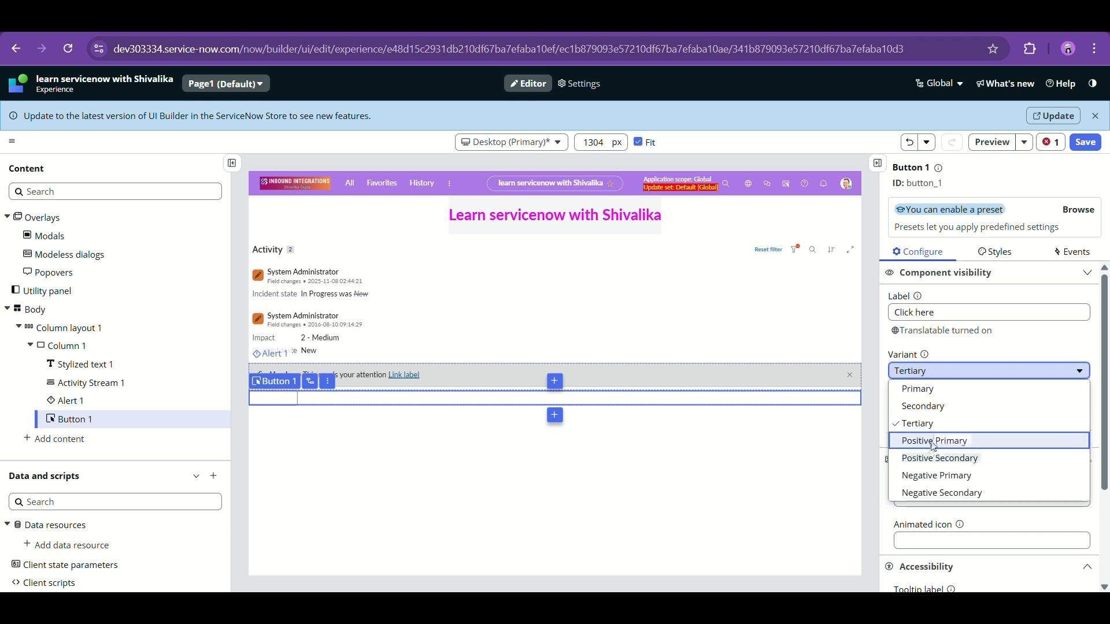
click(935, 441)
click(928, 377)
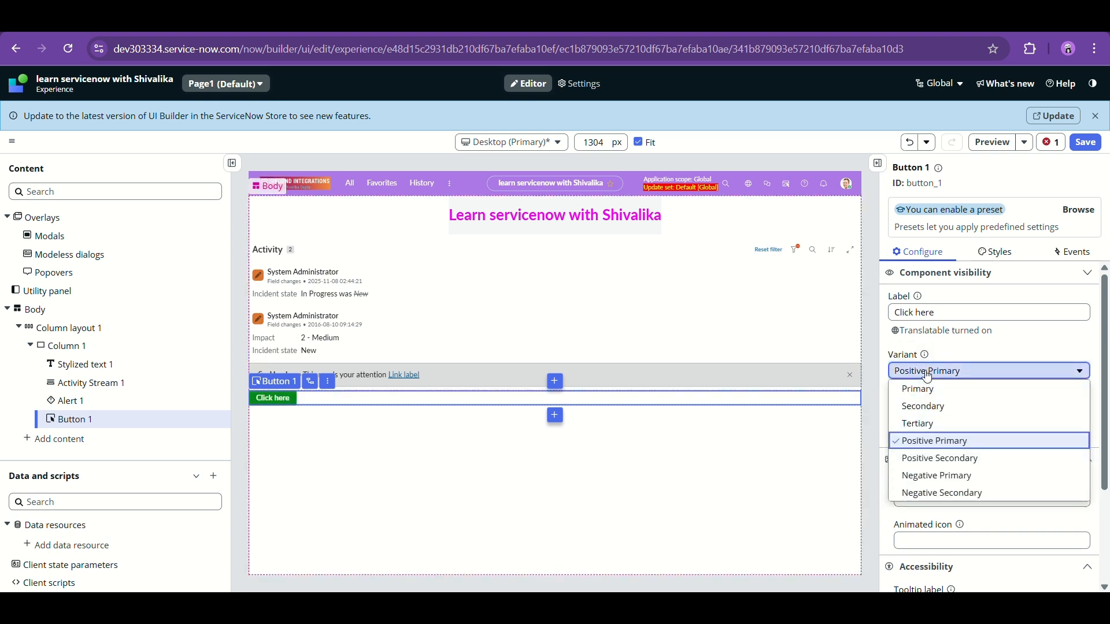
click(949, 475)
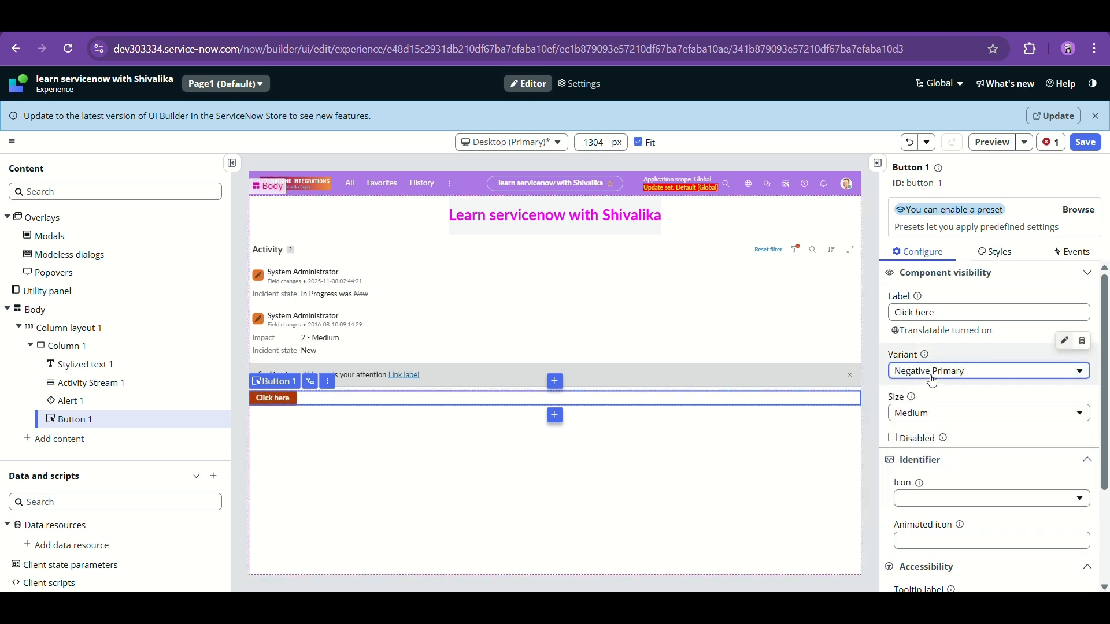
click(931, 376)
click(948, 494)
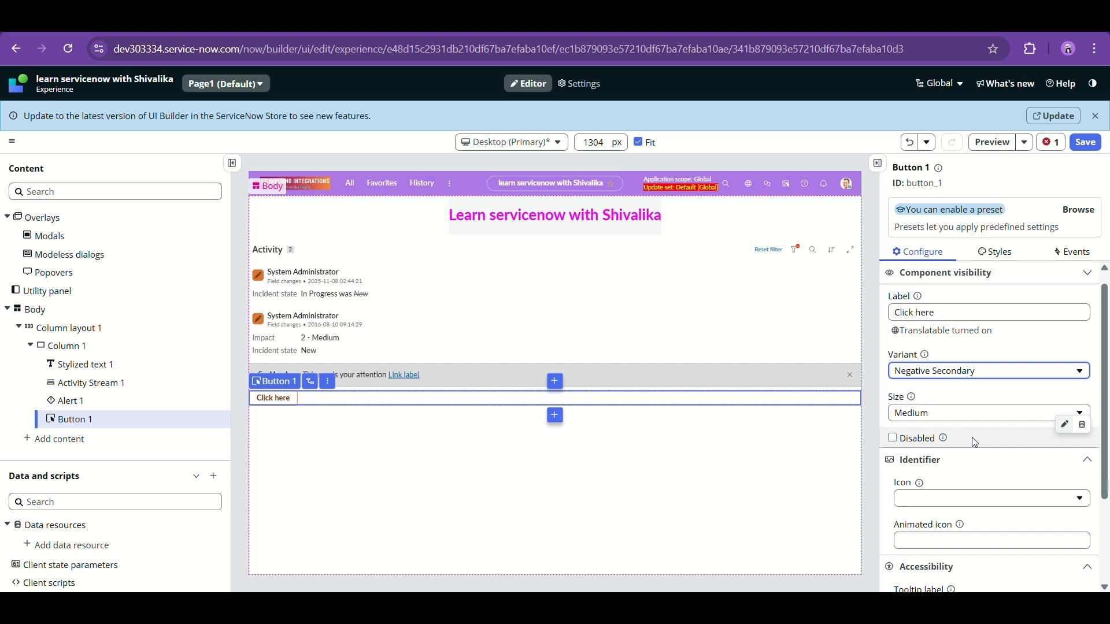
- Set the button size to Large, then reselect the Click here button
scroll(972, 437, down, 1)
click(954, 344)
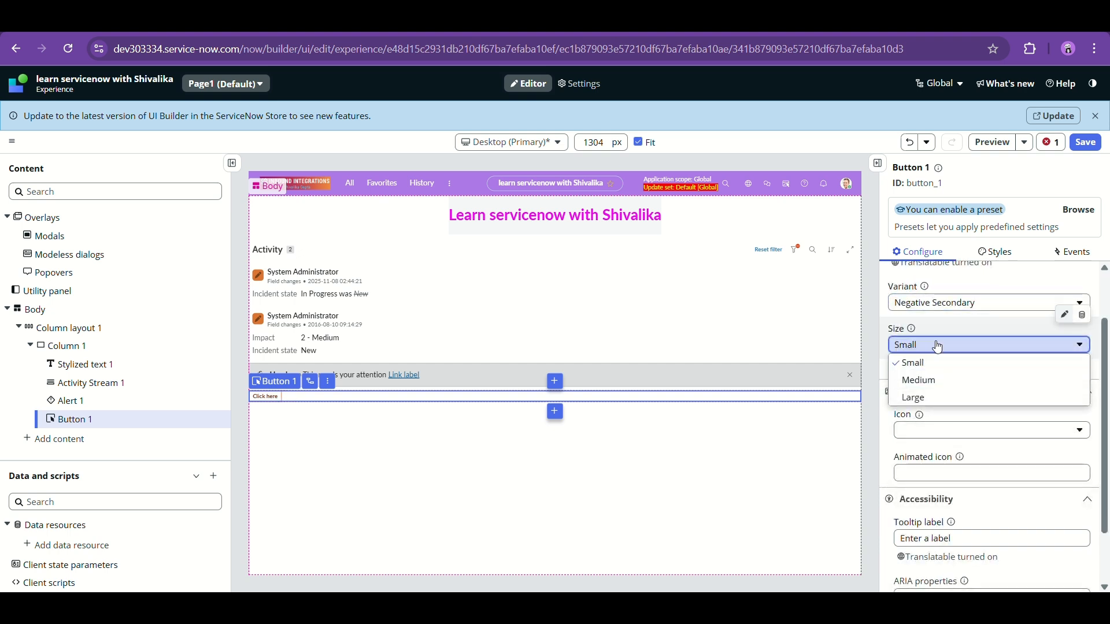
click(923, 379)
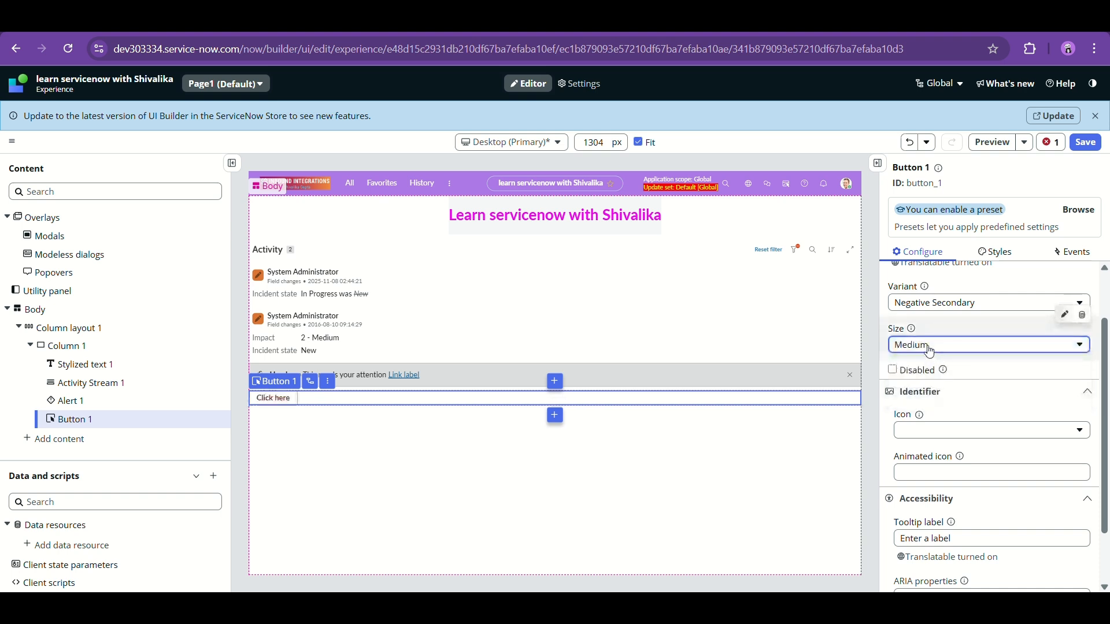
click(928, 347)
click(928, 399)
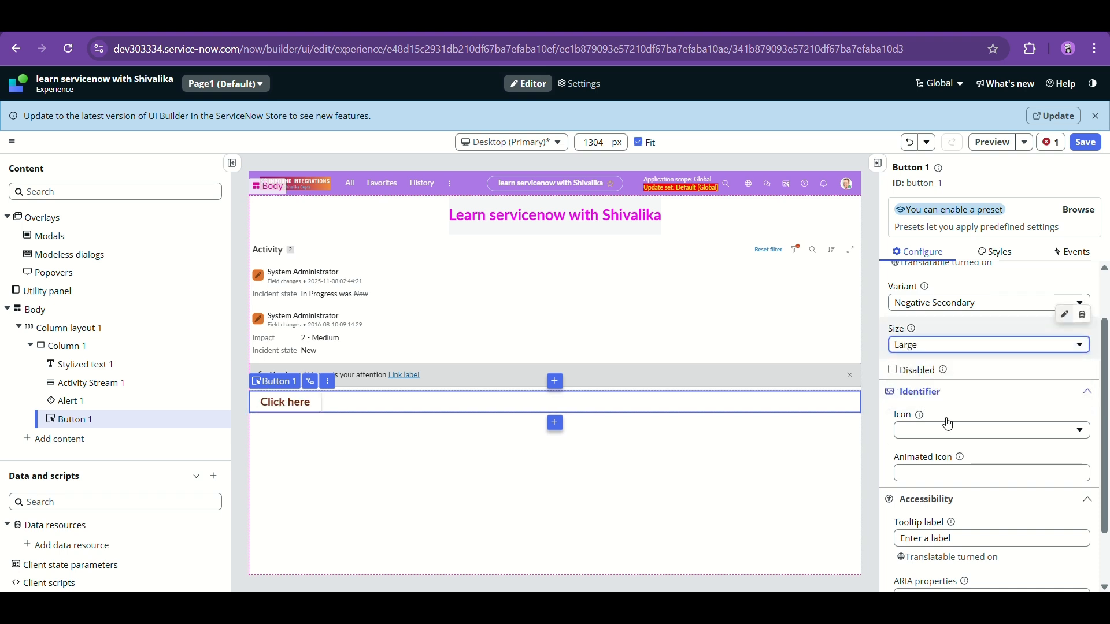
scroll(959, 428, down, 1)
click(961, 379)
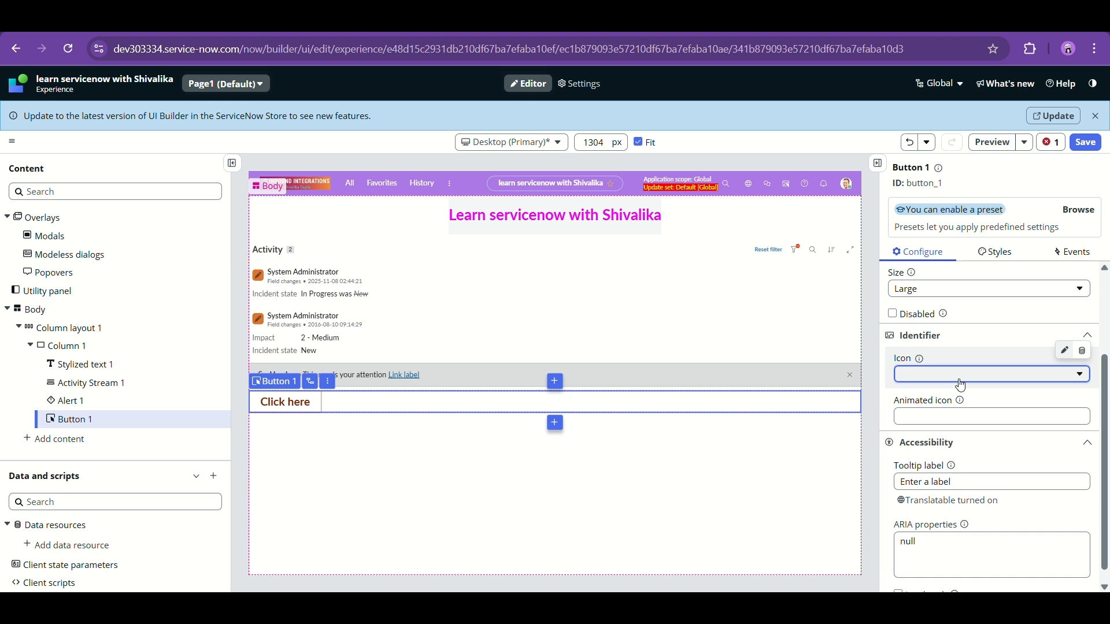
click(446, 375)
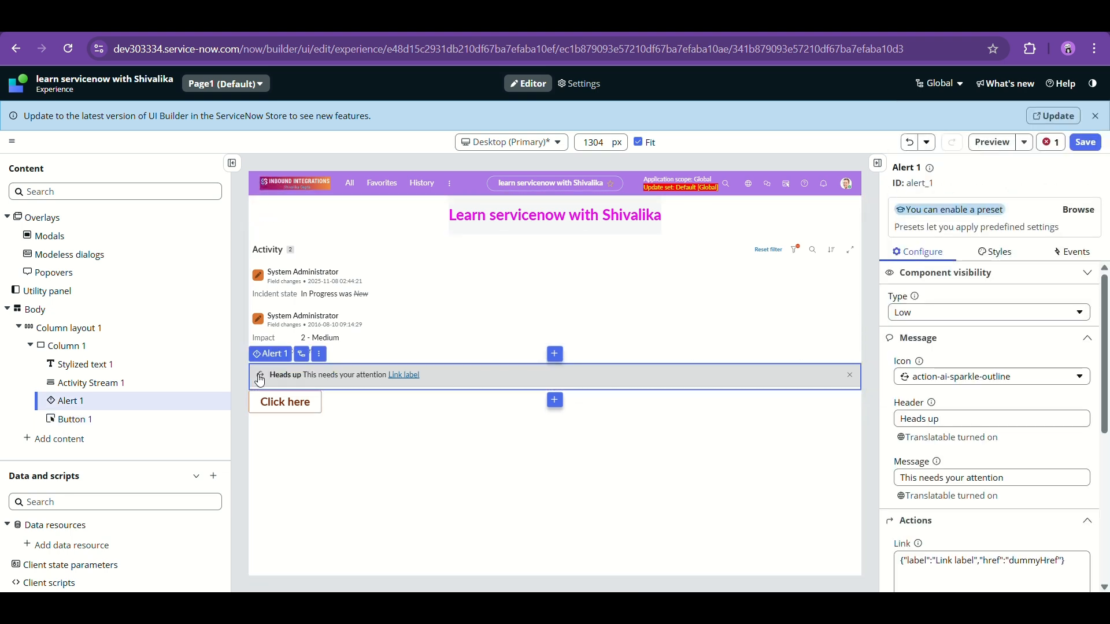
click(273, 407)
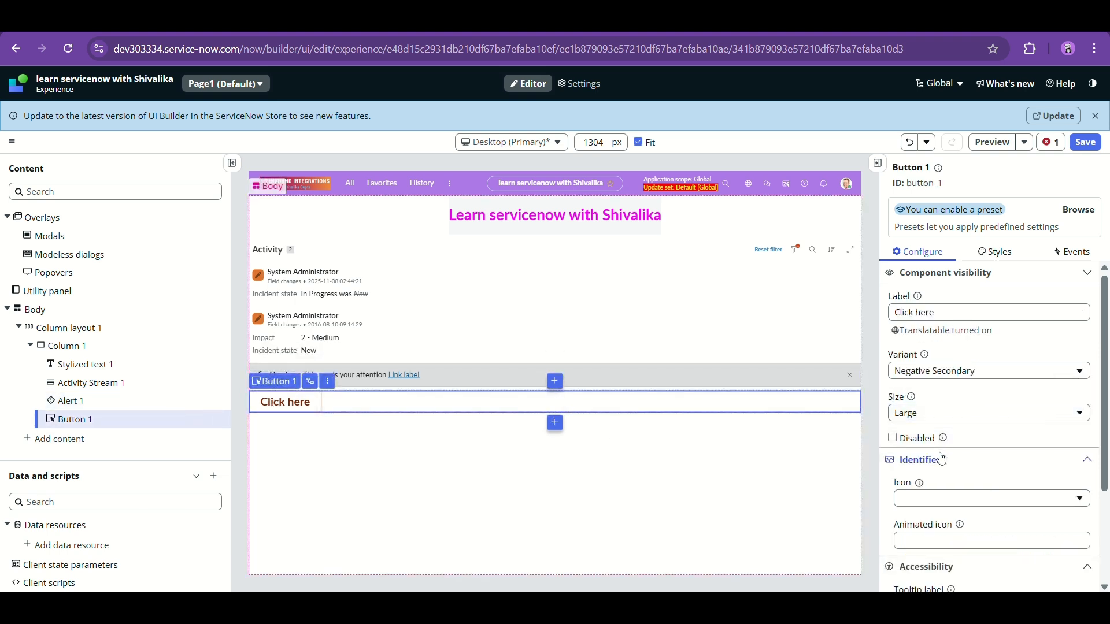
- Give Button 1 the arrow-down-rectangle-outline icon instead of the accessibility icon
scroll(942, 458, down, 1)
click(952, 427)
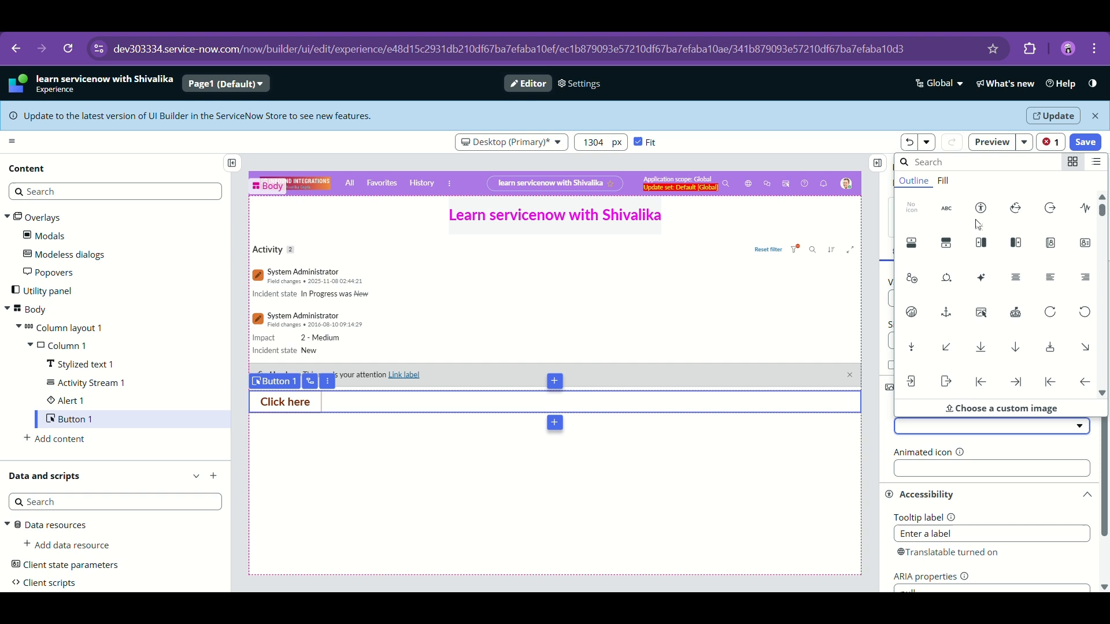
click(981, 208)
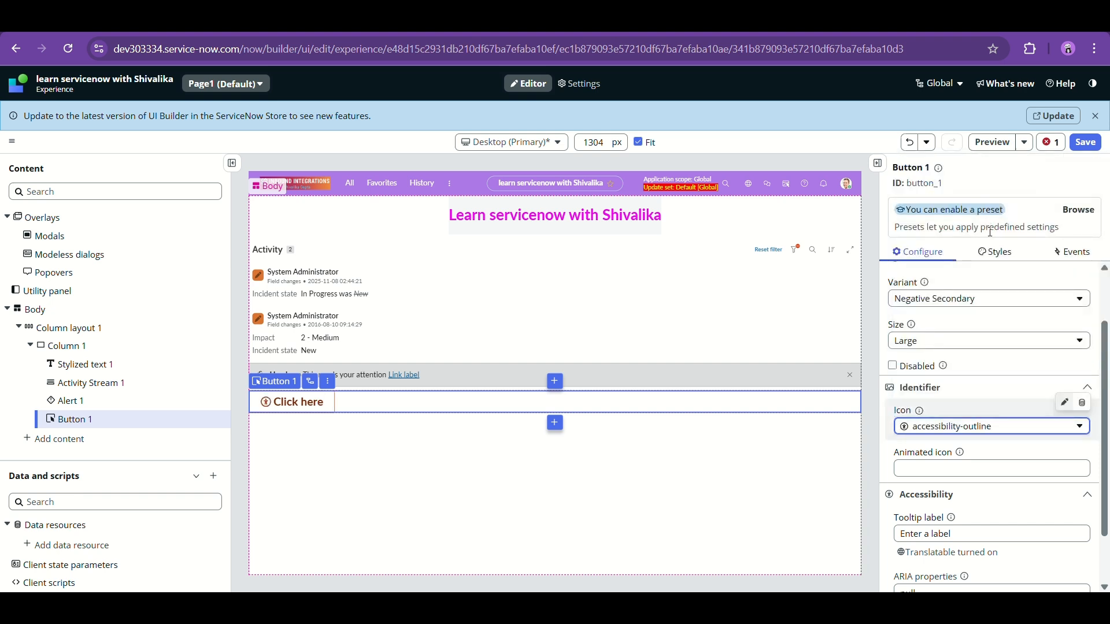
click(981, 431)
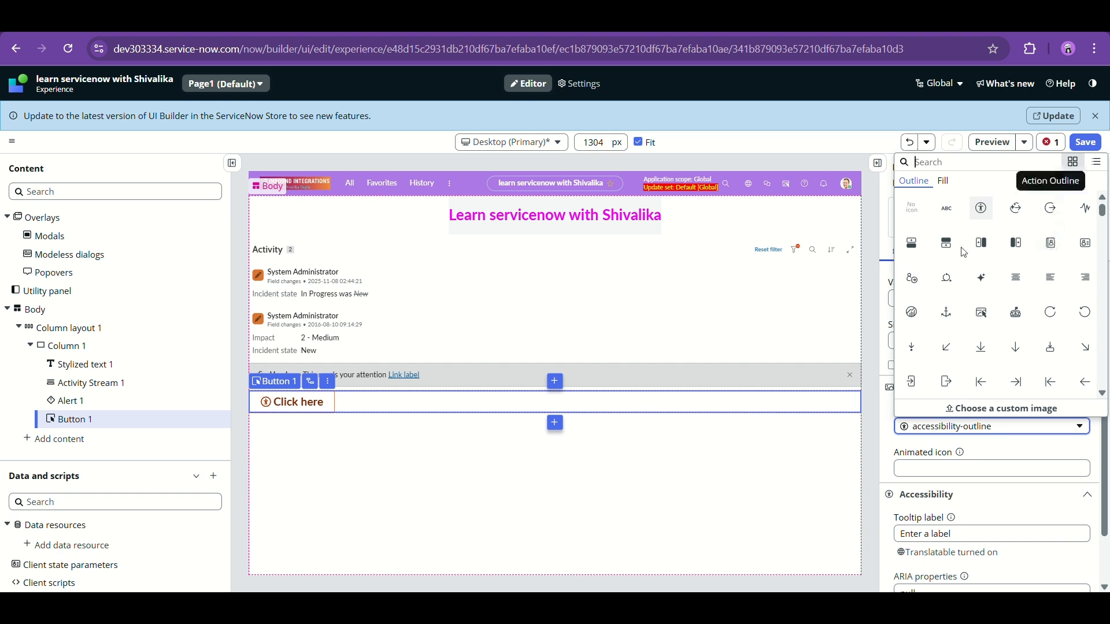
scroll(979, 303, down, 1)
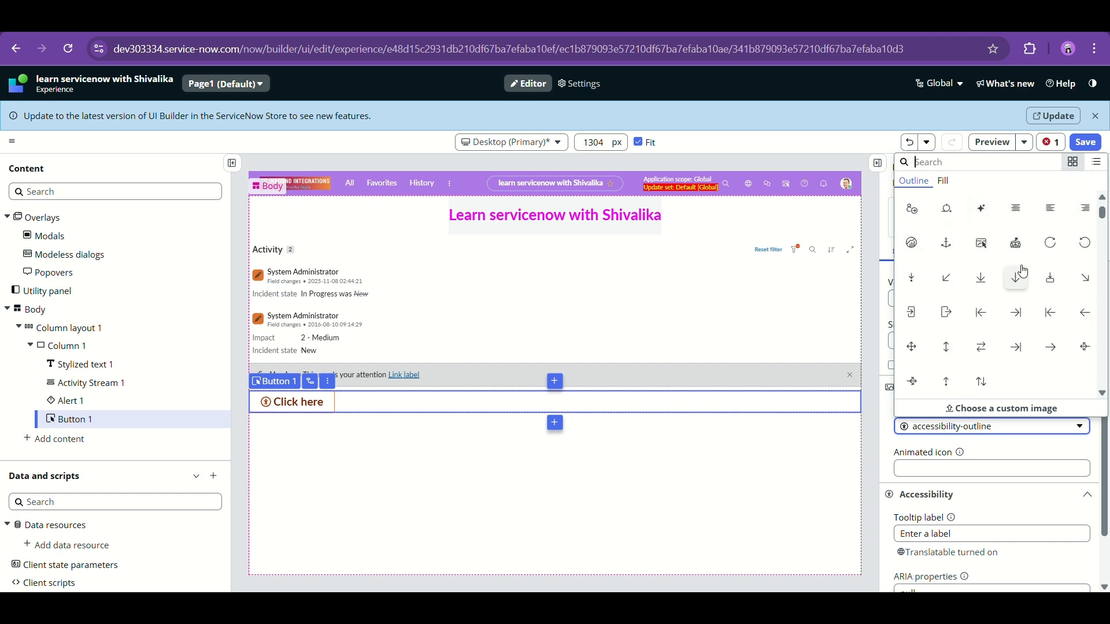
click(1052, 288)
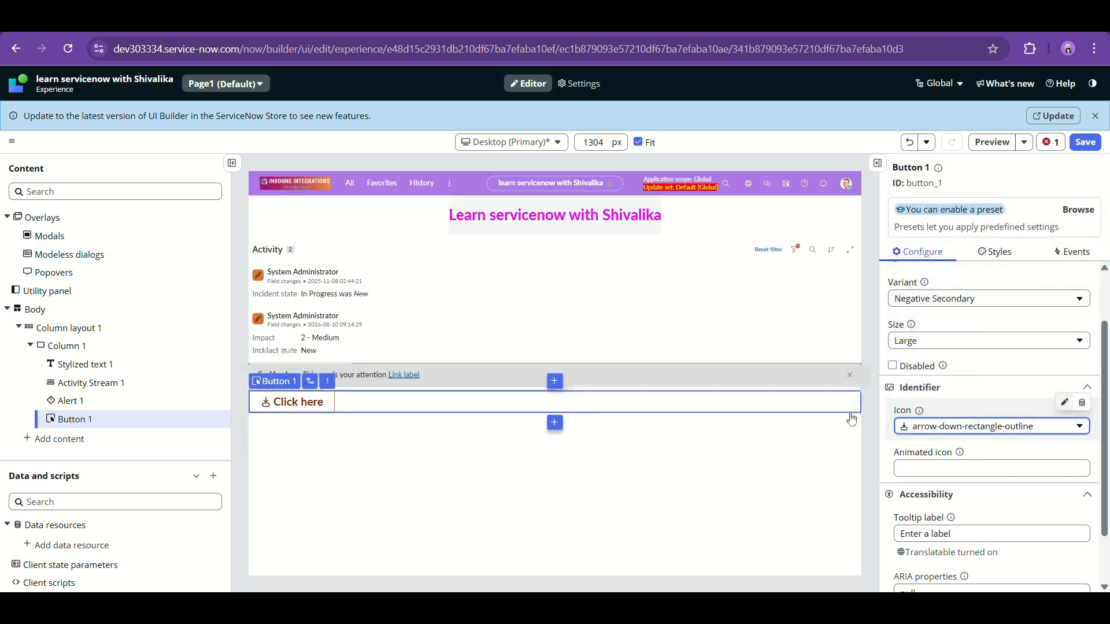
- Start editing the animated icon and tooltip label settings, typing 'T' as the tooltip
scroll(959, 404, down, 1)
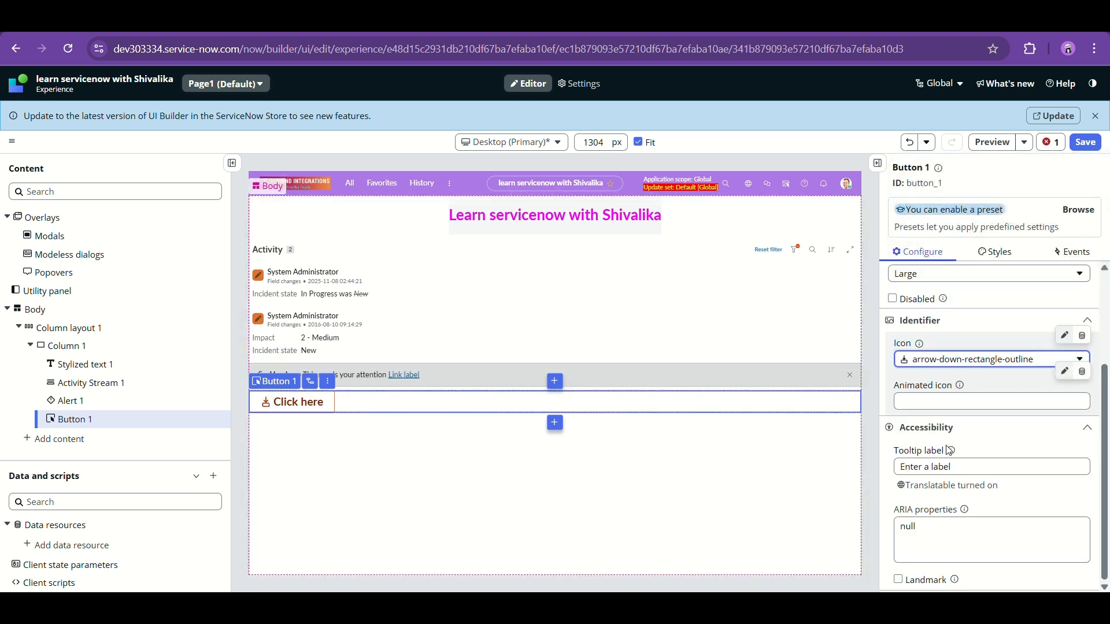
click(953, 398)
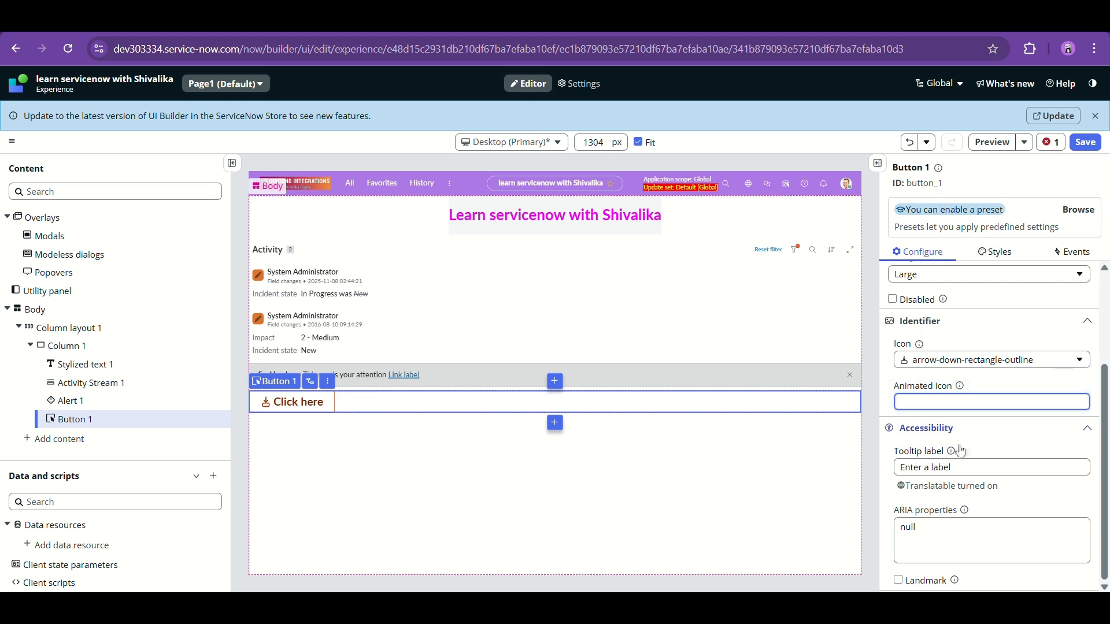
click(953, 466)
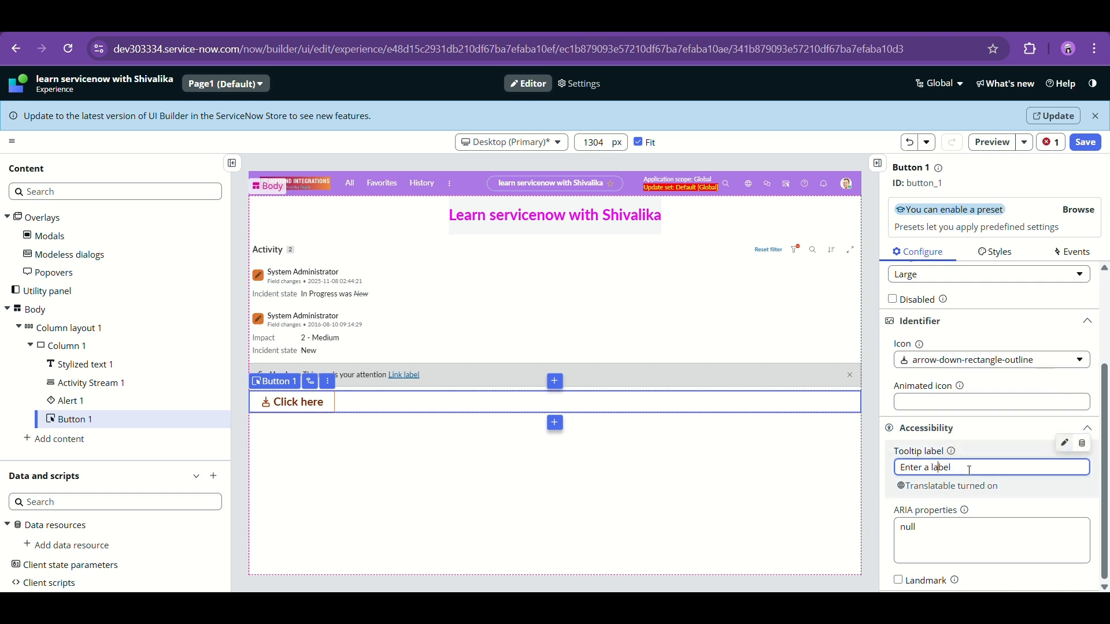
text(This is a button.)
scroll(980, 521, up, 3)
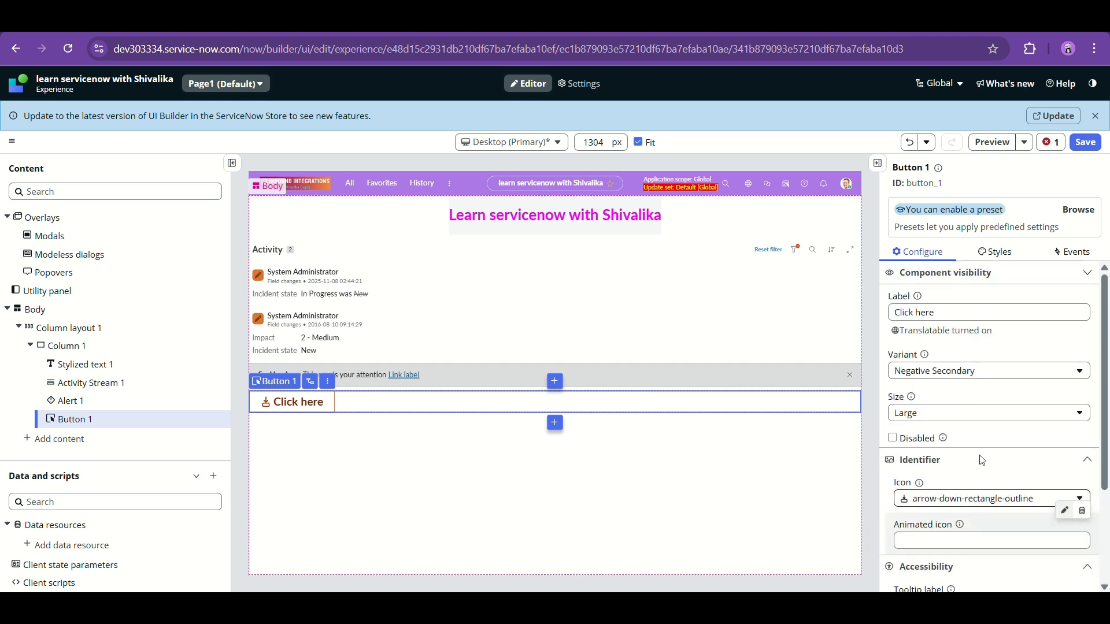
- Browse Button 1's Styles settings, then show its Events with the Button clicked event
click(1023, 255)
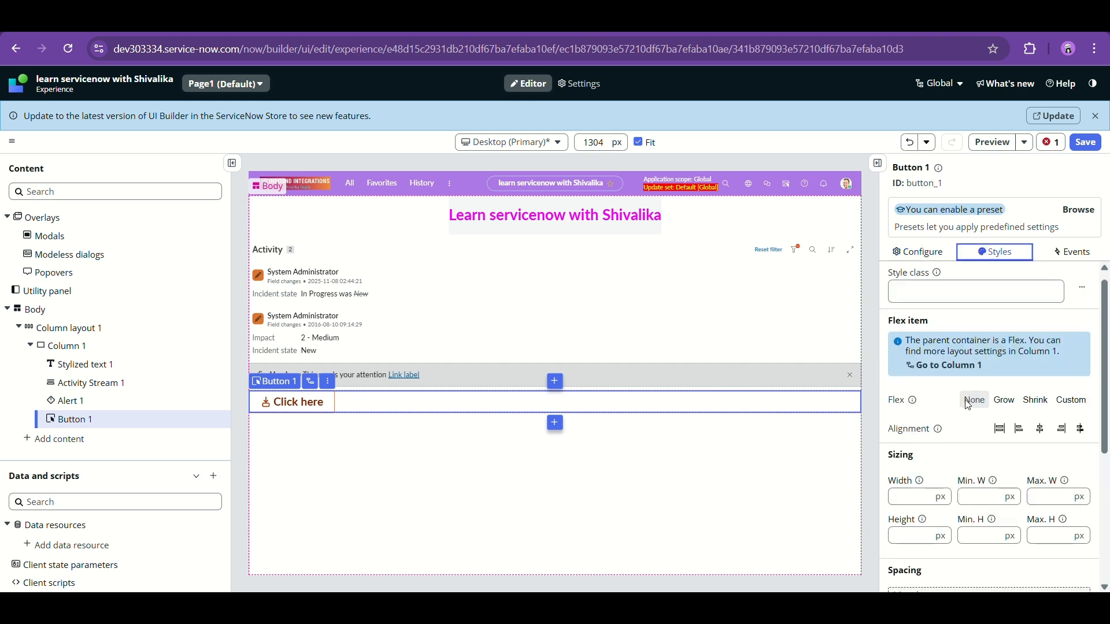
scroll(968, 404, down, 3)
scroll(968, 405, down, 3)
scroll(974, 369, up, 5)
click(1071, 252)
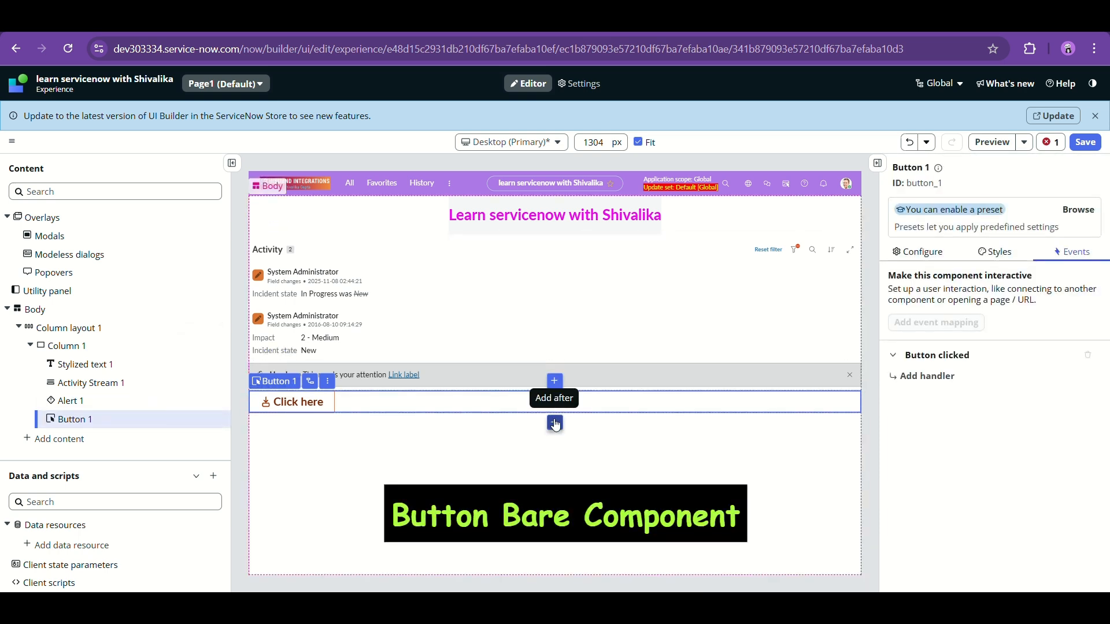
- Insert a Button bare component after Button 1, then select Button bare 1's Label field
click(555, 424)
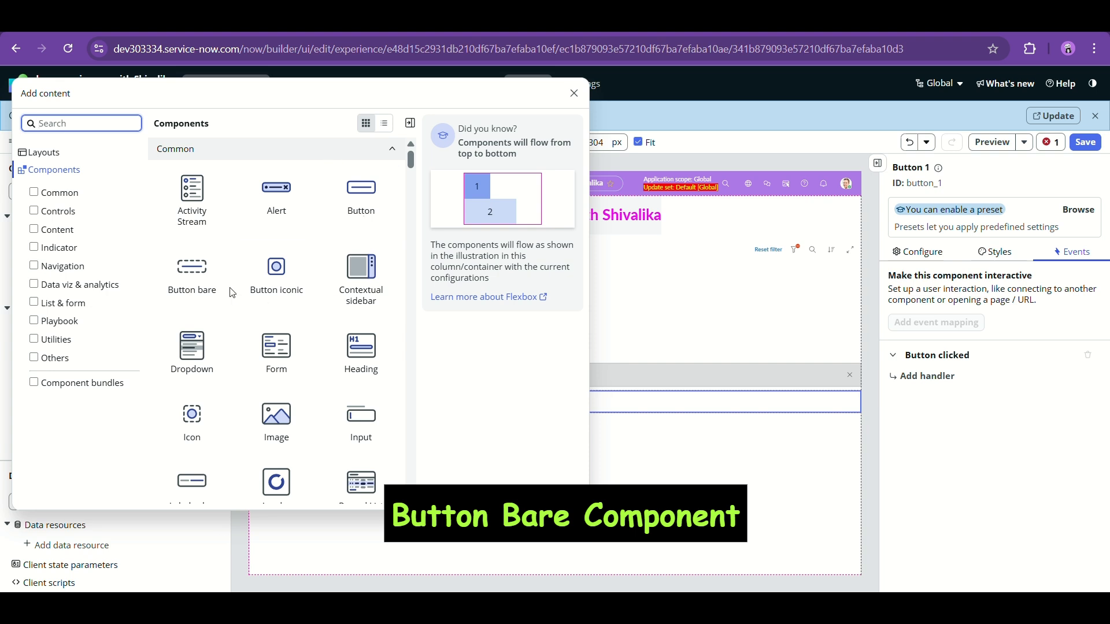
click(208, 286)
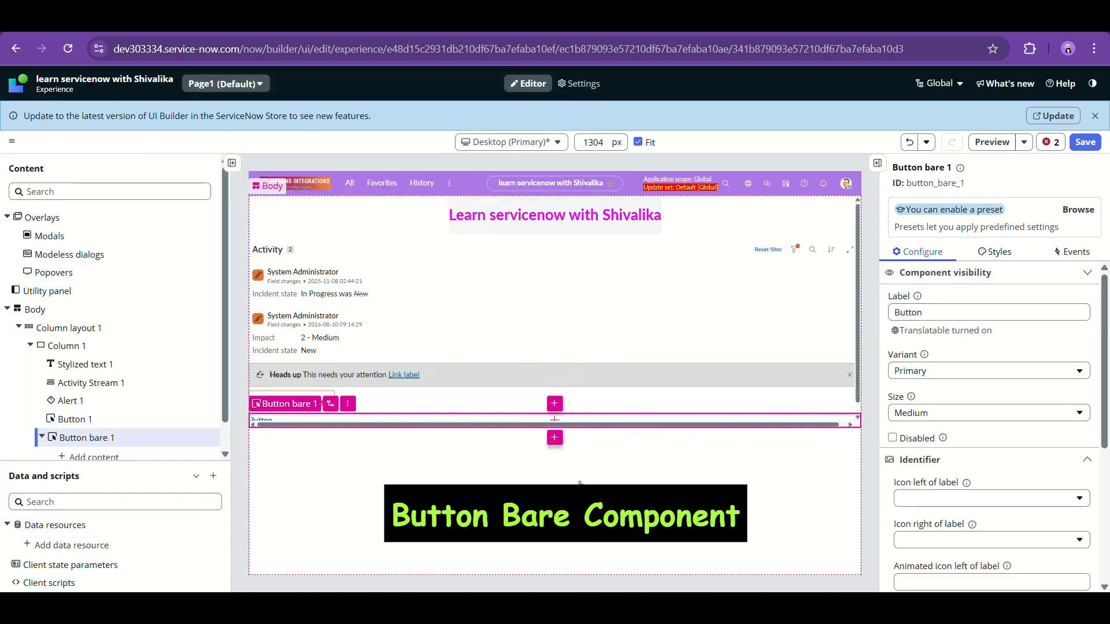
click(509, 467)
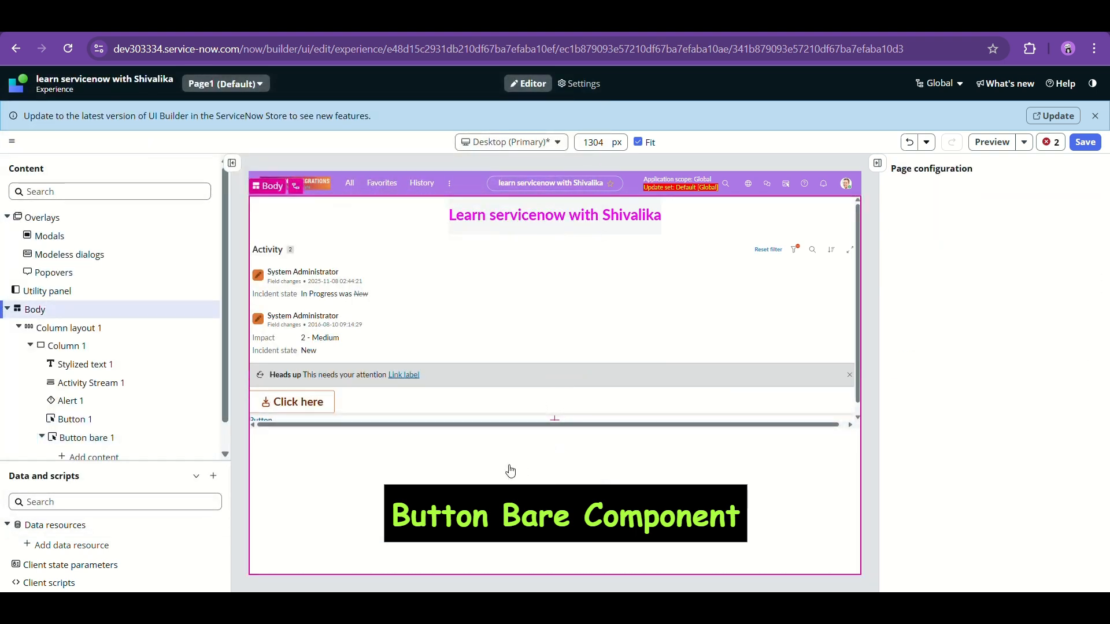
click(471, 424)
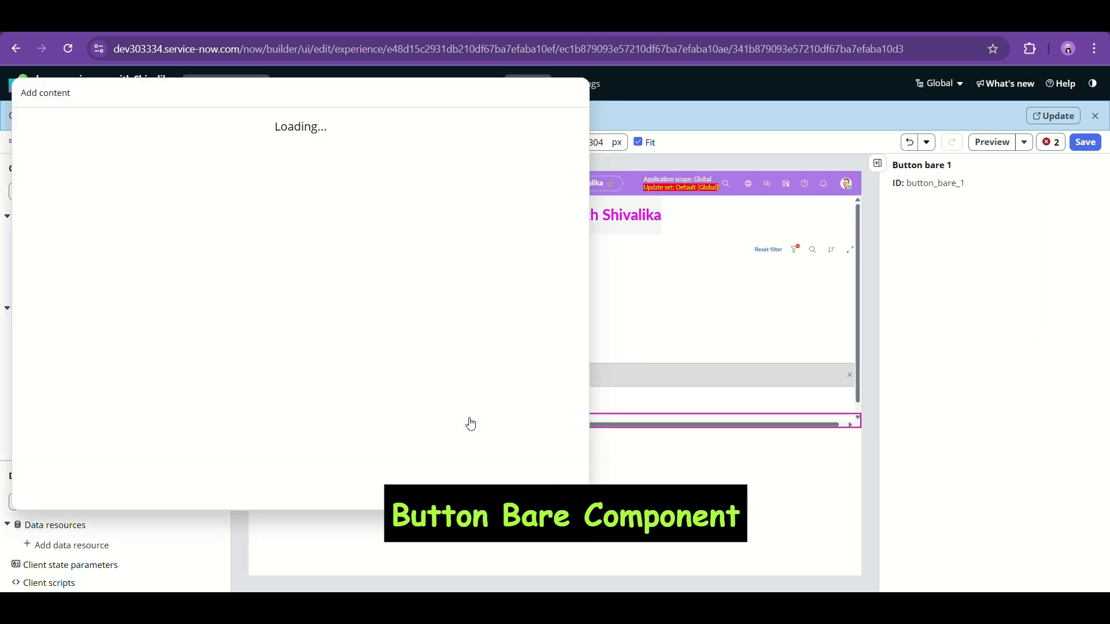
click(653, 477)
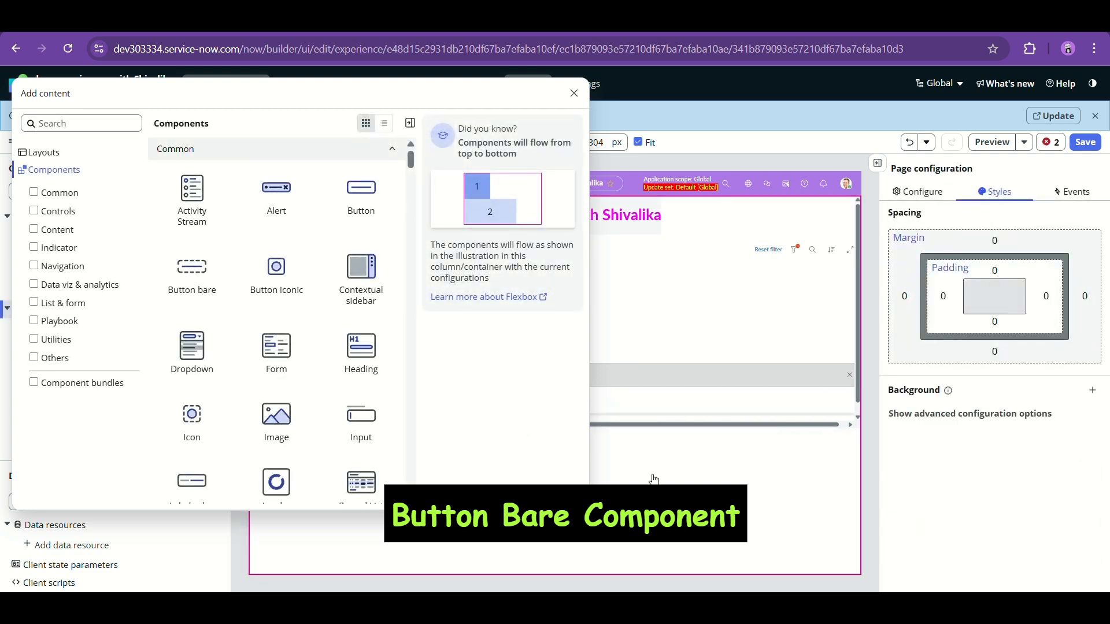
click(573, 93)
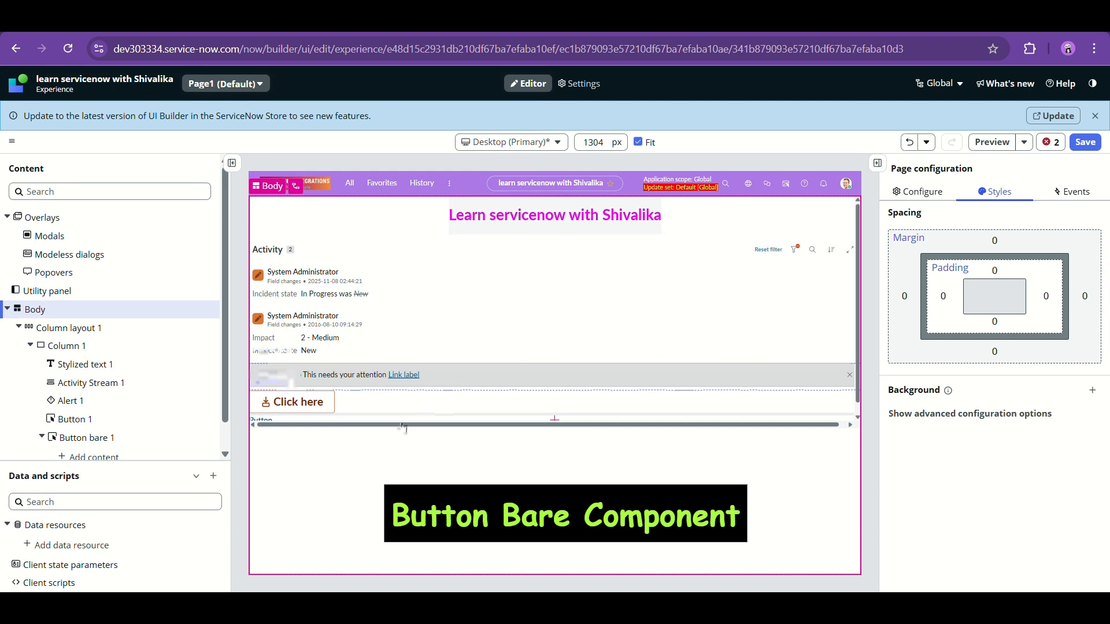
click(268, 423)
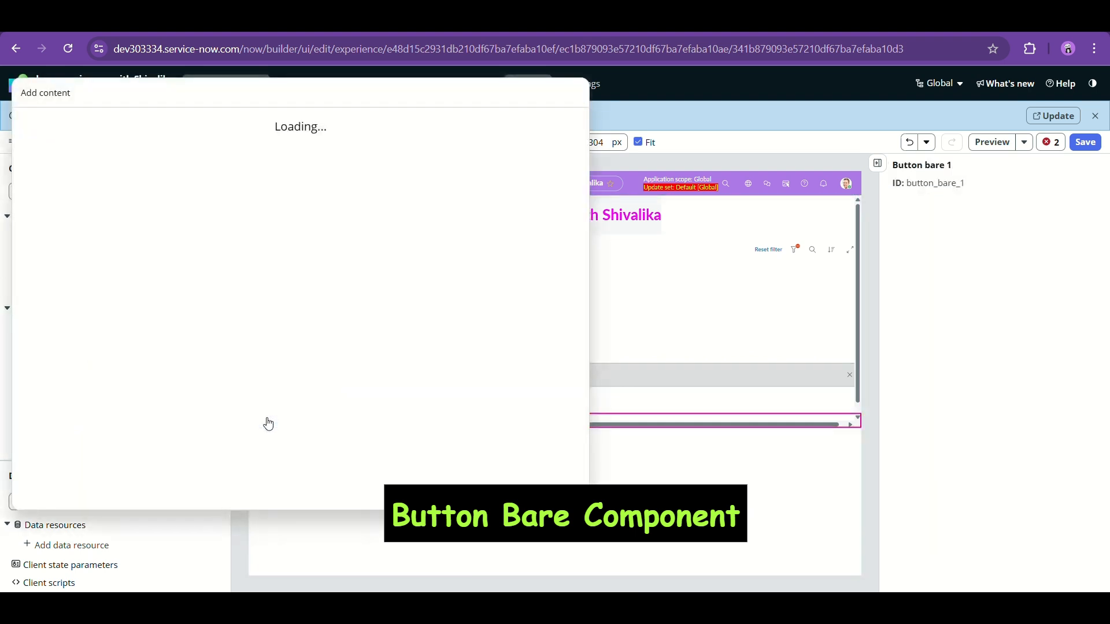
click(645, 482)
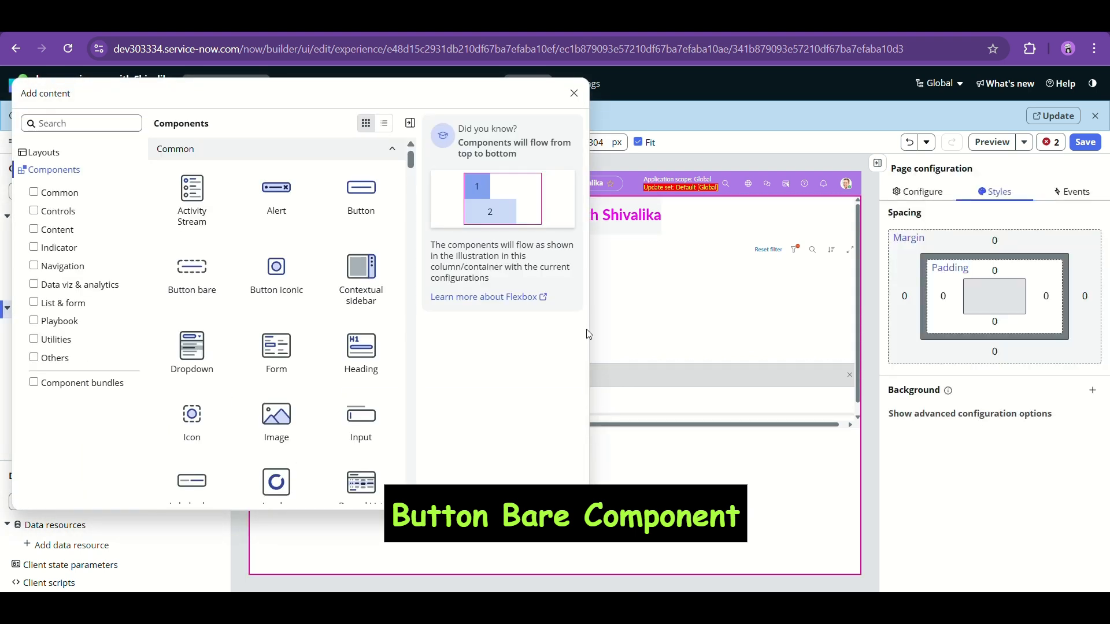
click(574, 98)
click(102, 438)
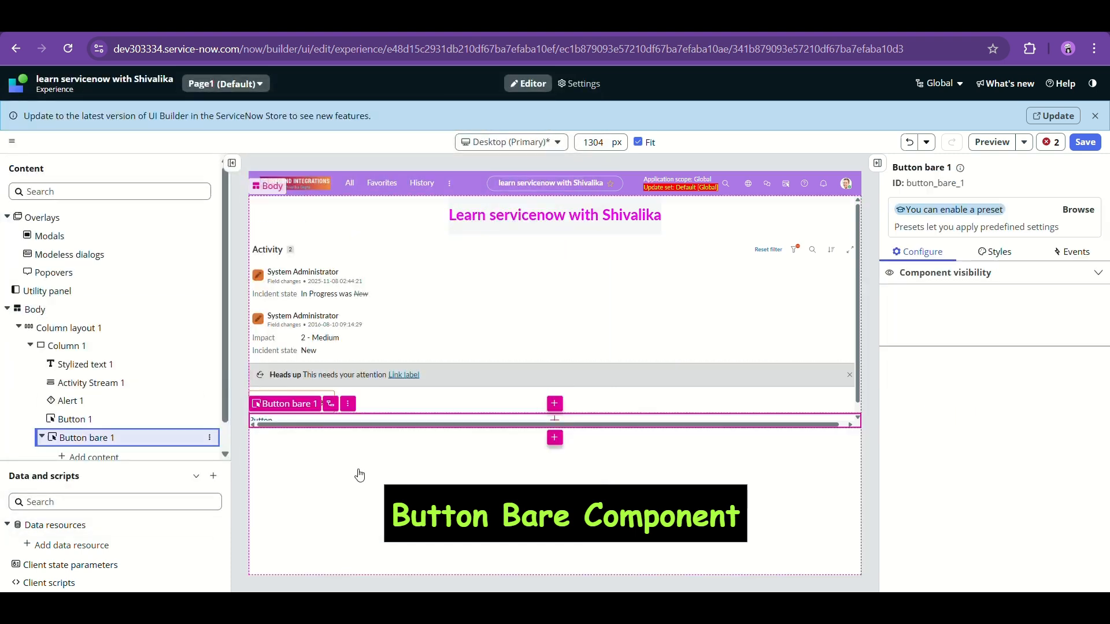
click(950, 312)
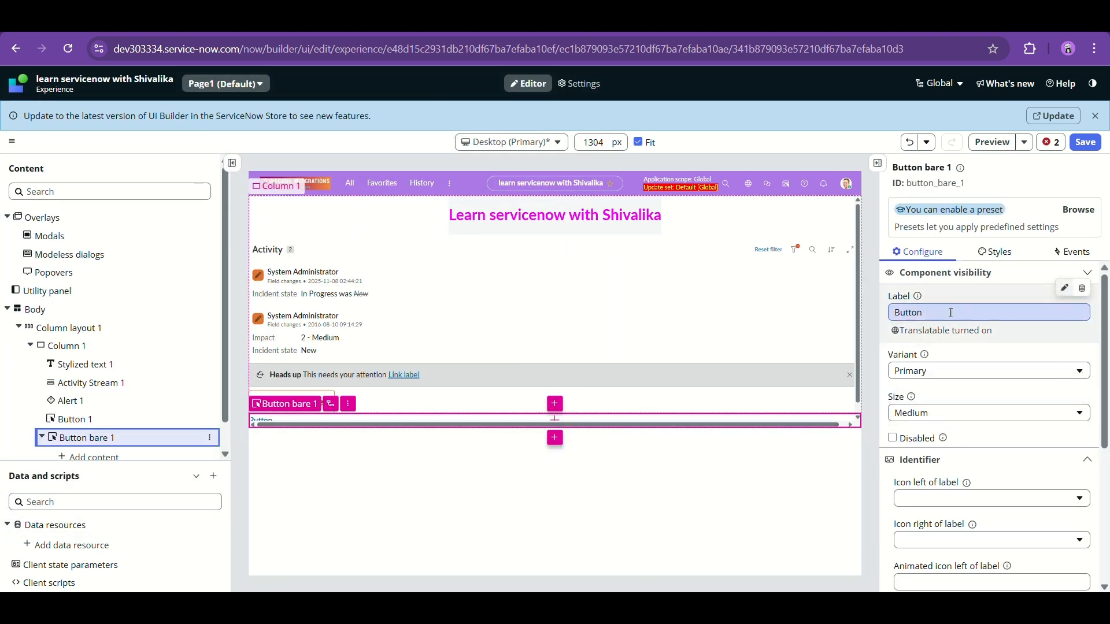
- Select Button 1 and switch its variant to Positive Primary so it turns green
click(933, 371)
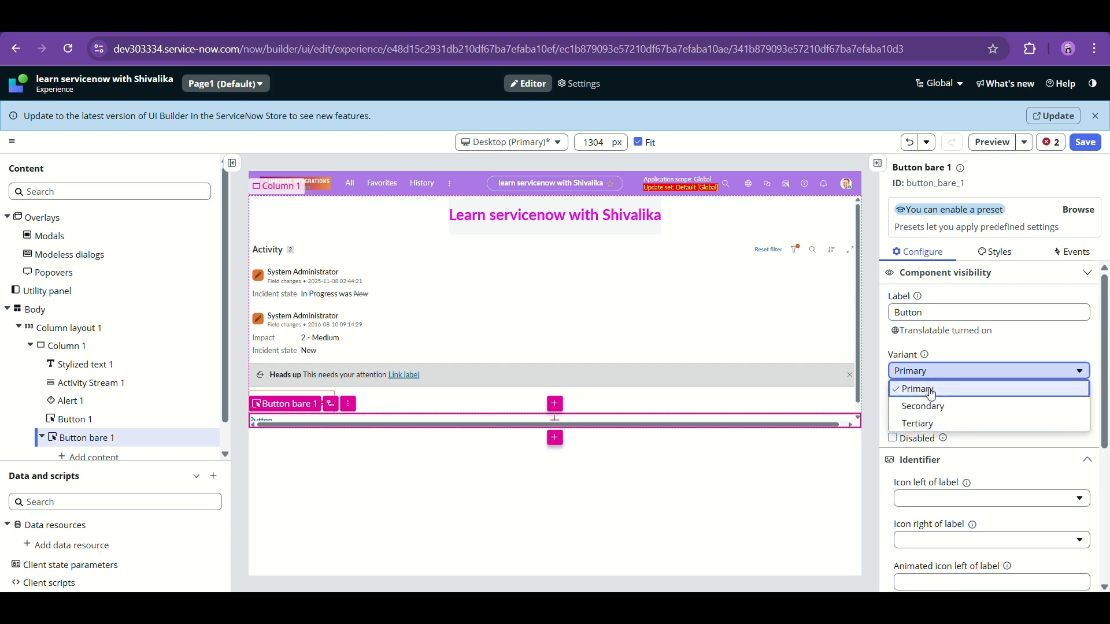
click(138, 421)
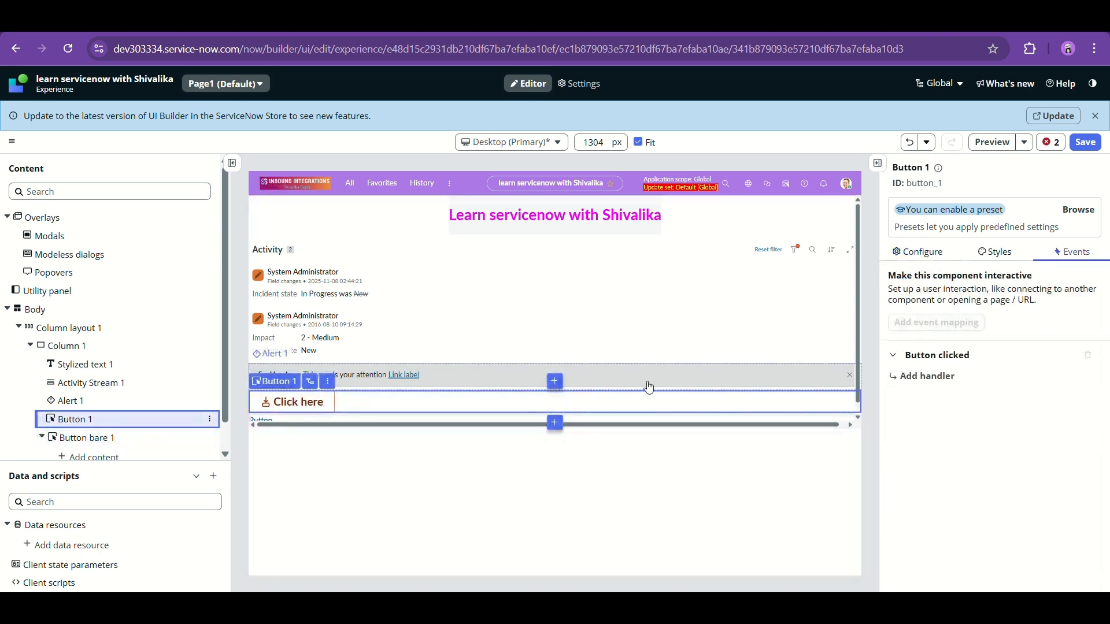
click(919, 252)
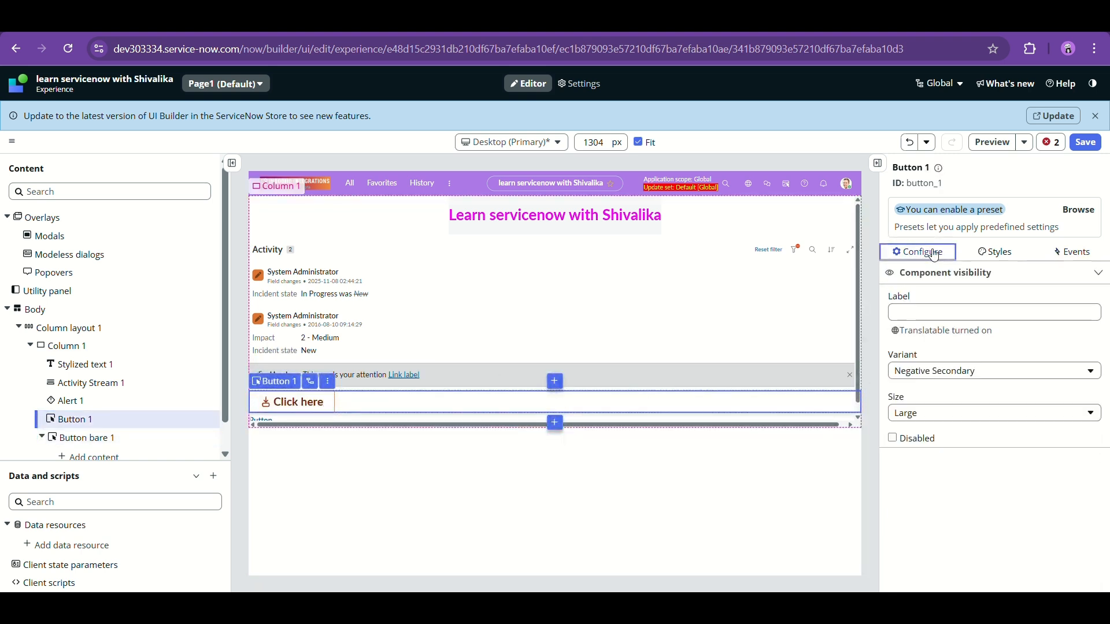
click(956, 372)
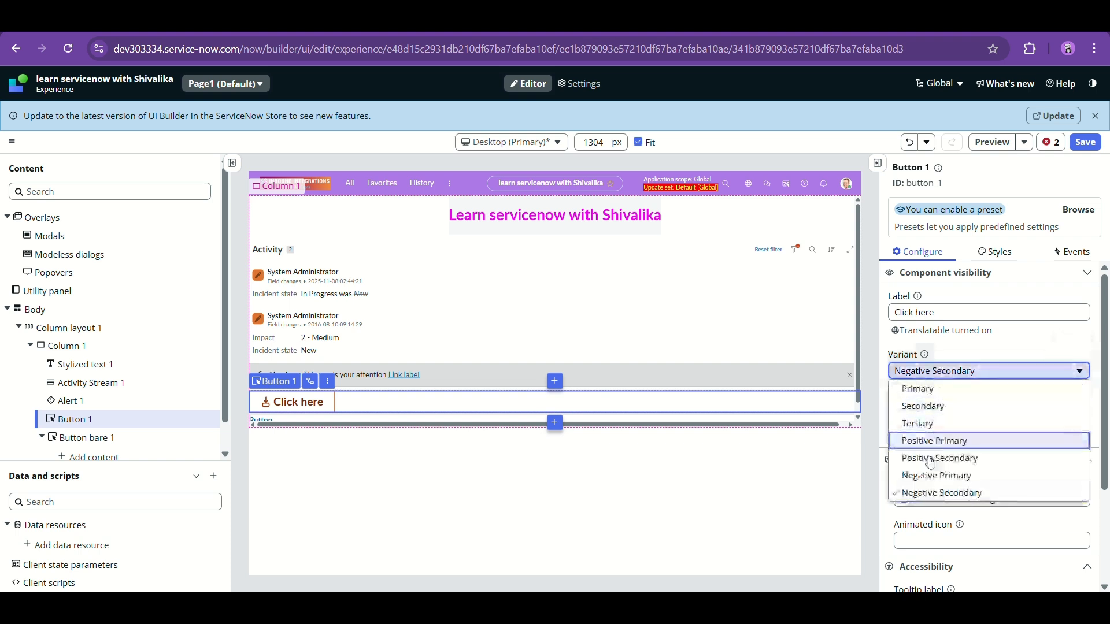
click(937, 443)
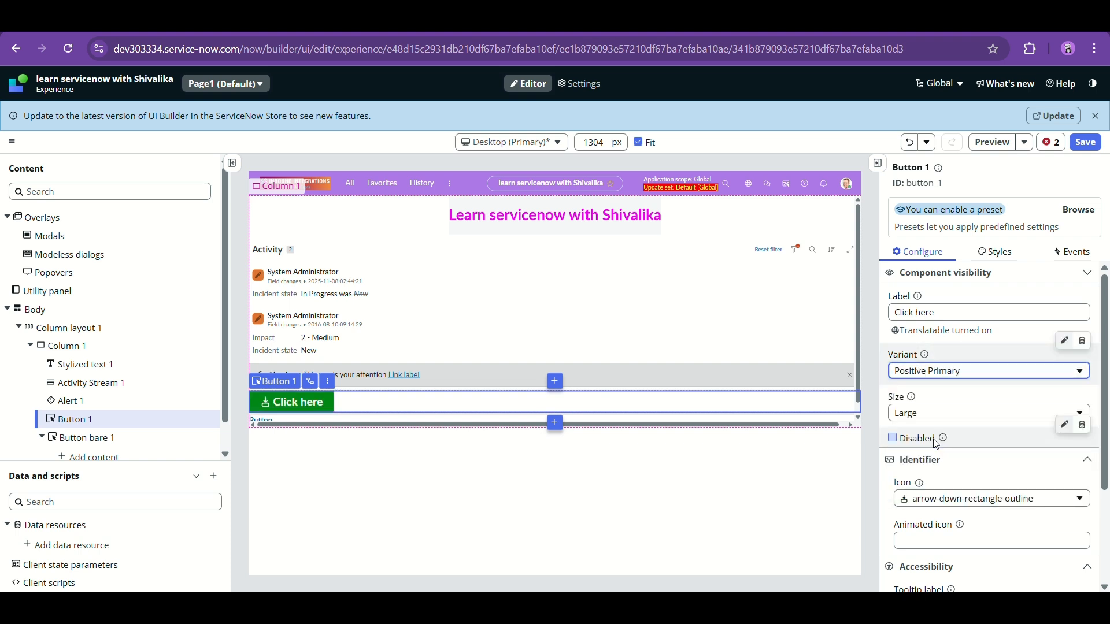
click(690, 520)
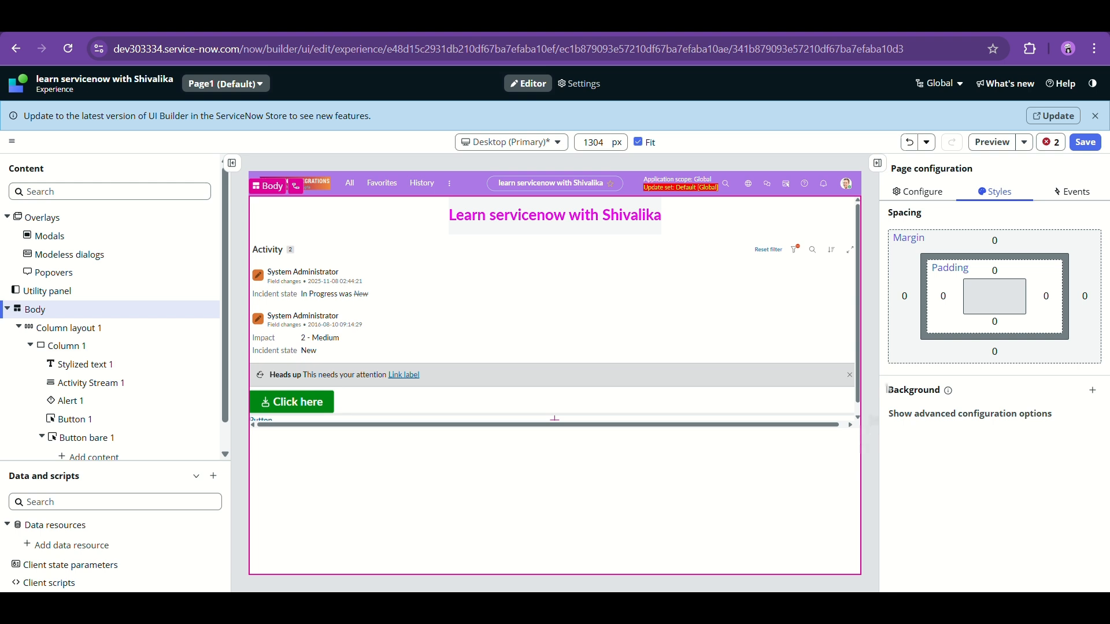
- Set Button bare 1 to the Secondary variant and edit its label to 'Click here'
click(645, 422)
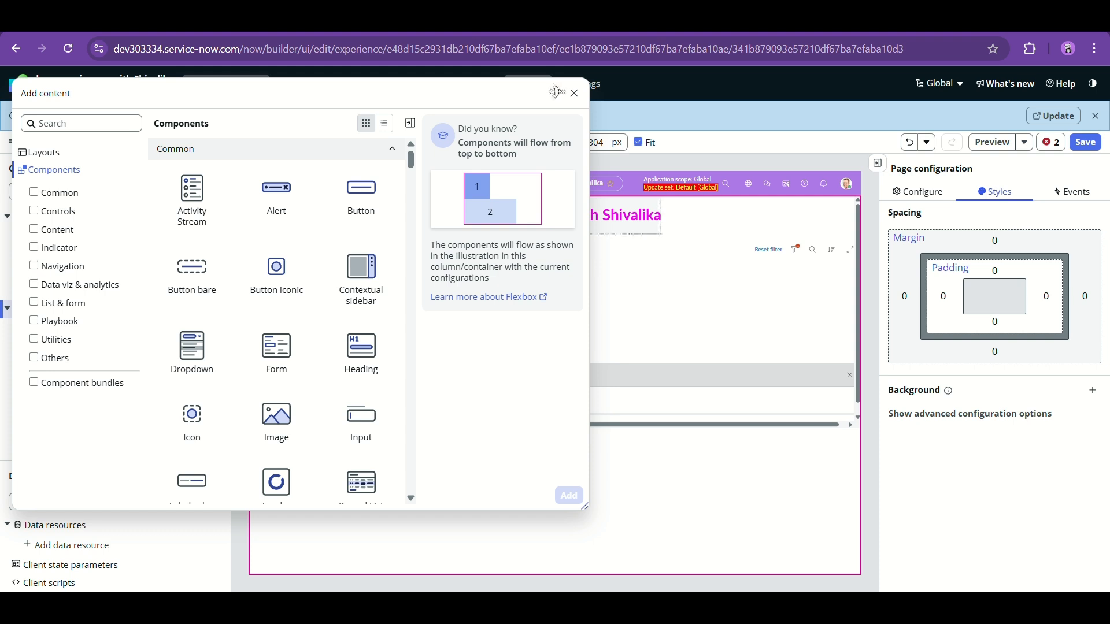
click(574, 93)
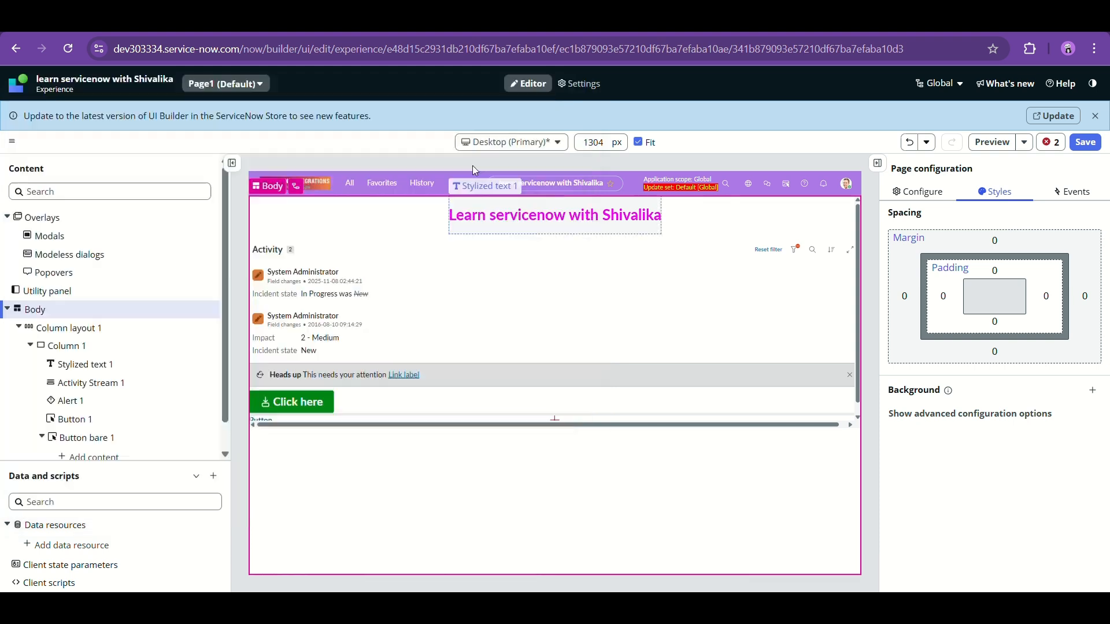
click(110, 438)
click(937, 370)
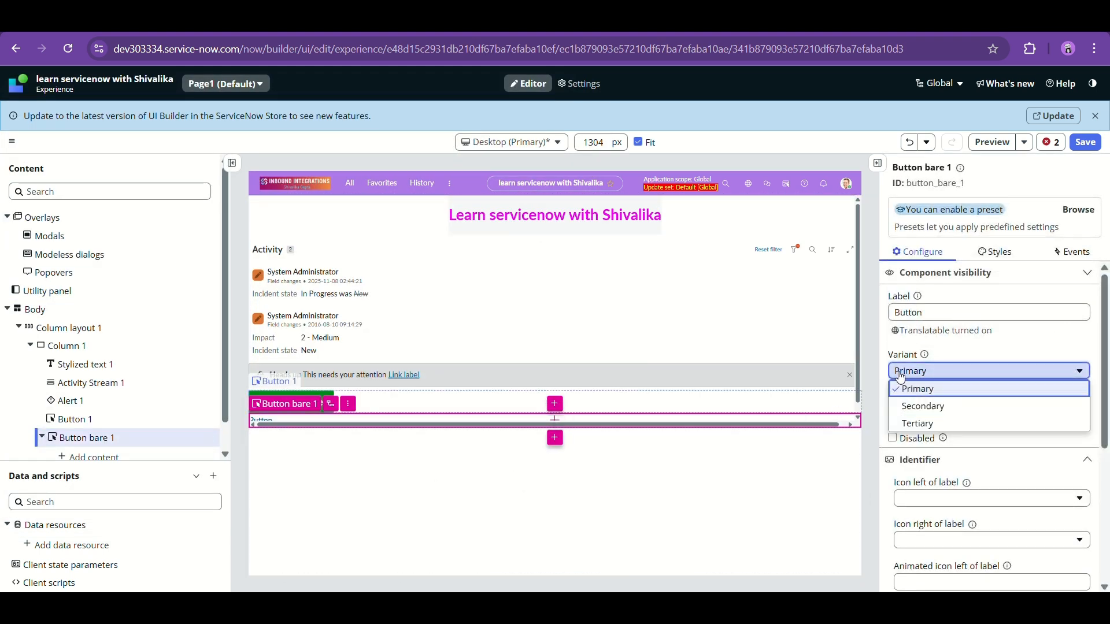
click(921, 406)
click(934, 313)
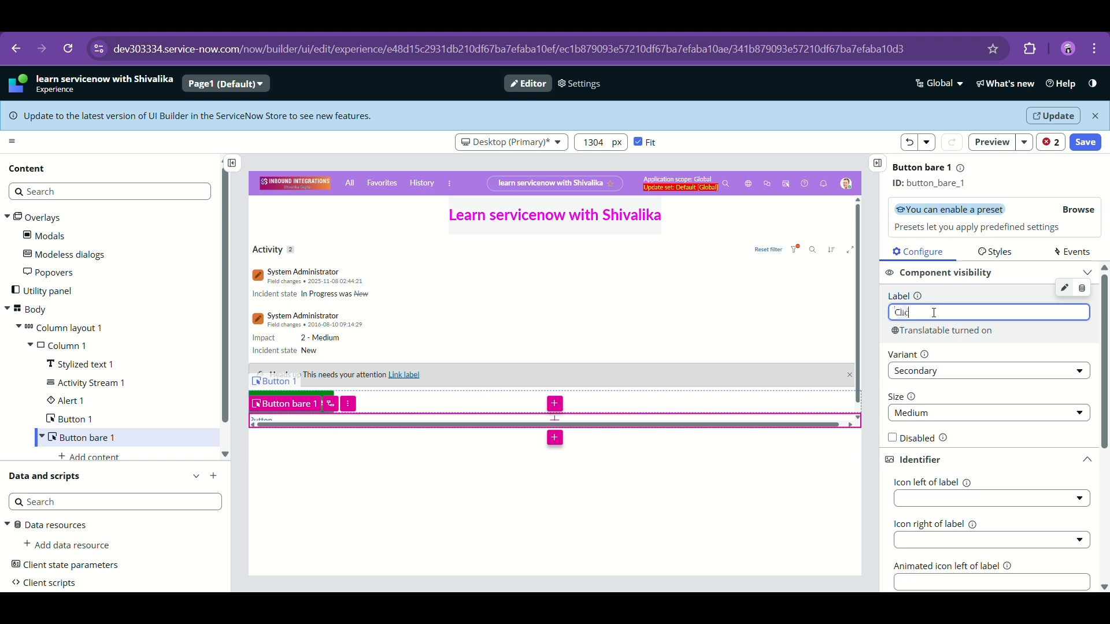
scroll(959, 360, down, 3)
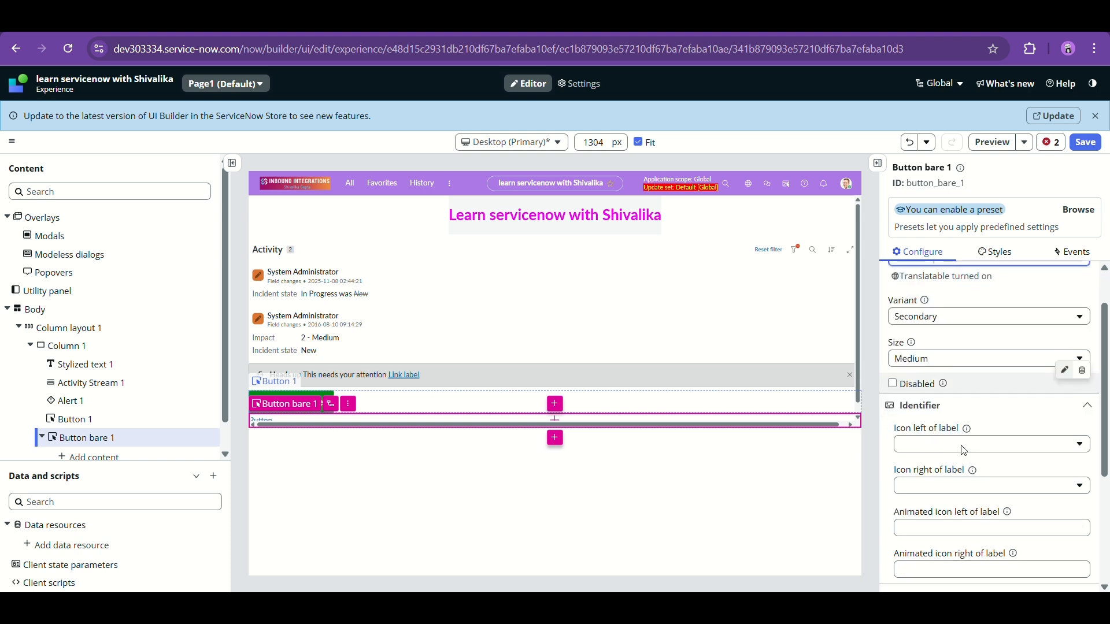
click(959, 355)
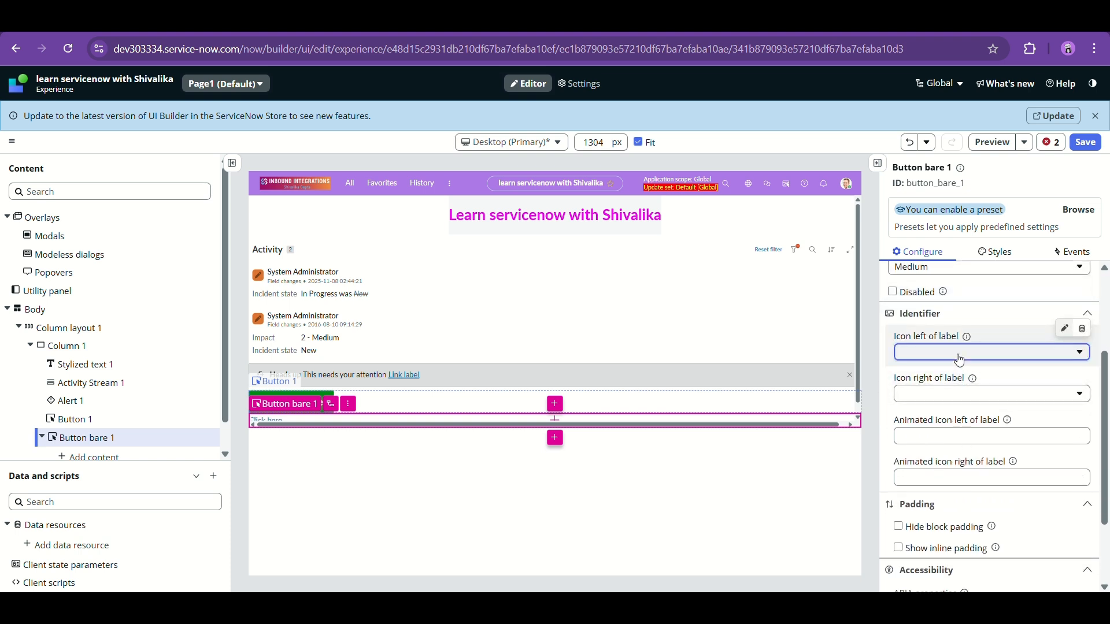
click(867, 451)
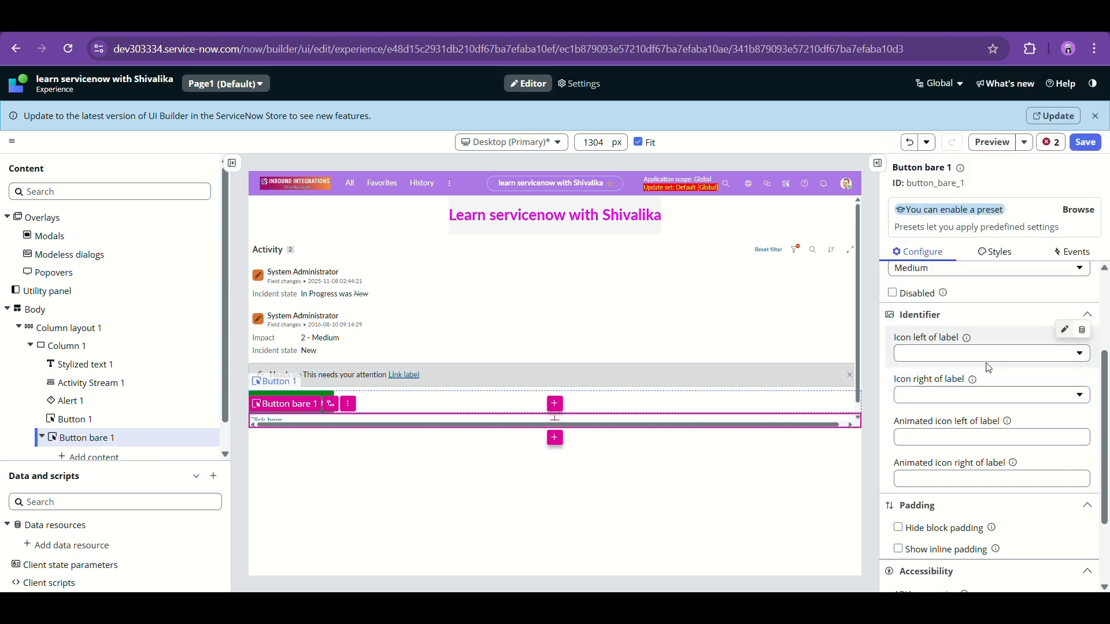
click(590, 496)
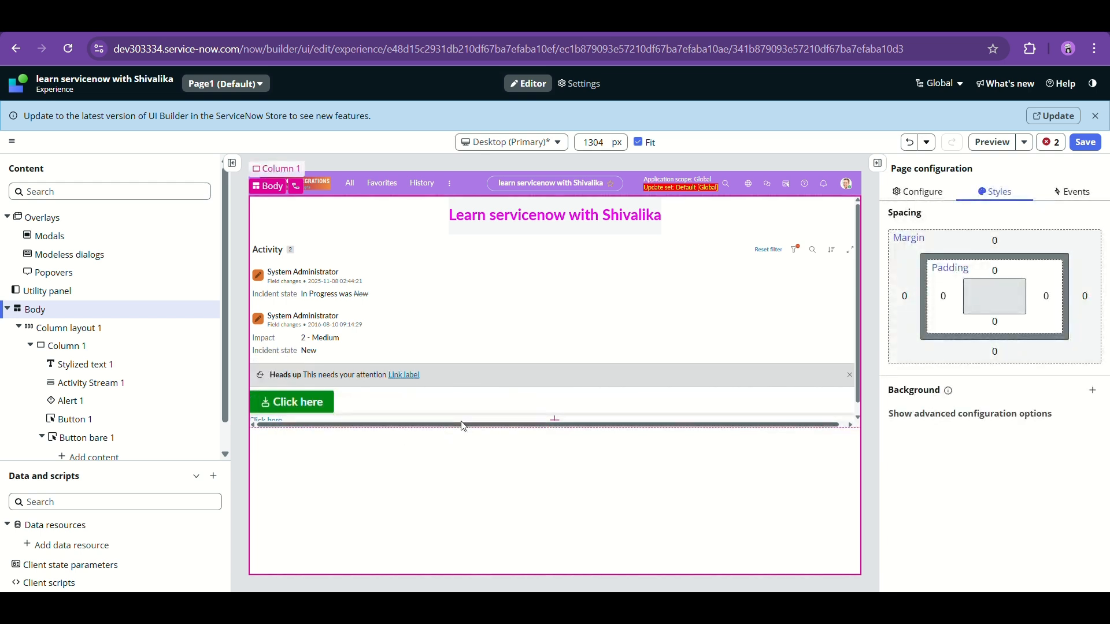
- Enable Show inline padding on Button bare 1, leaving Hide block padding unchecked
scroll(212, 407, down, 2)
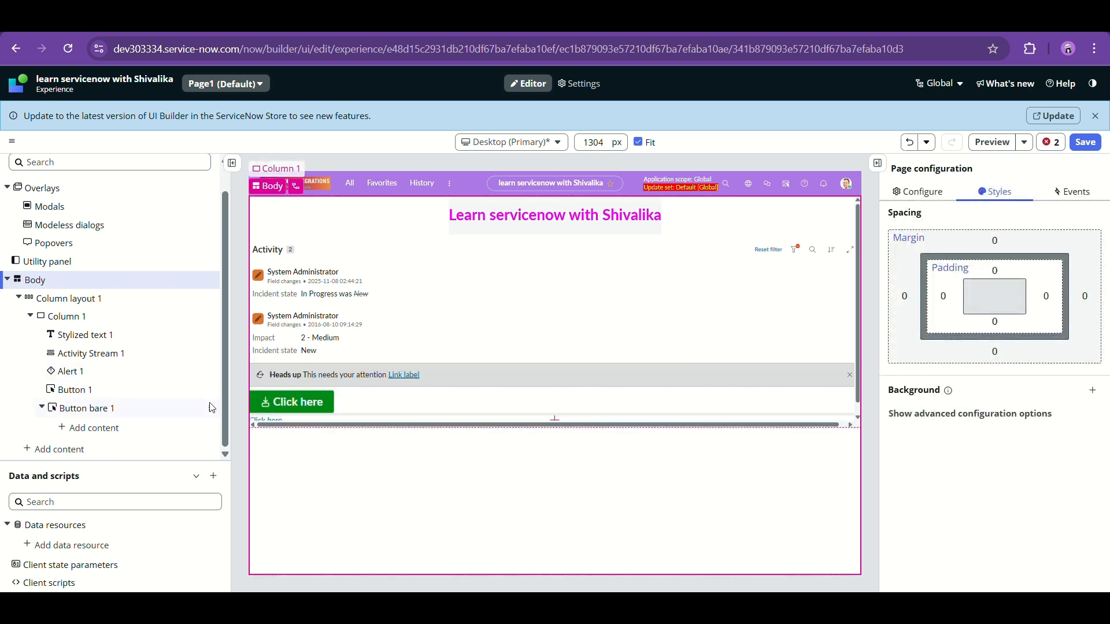
click(143, 415)
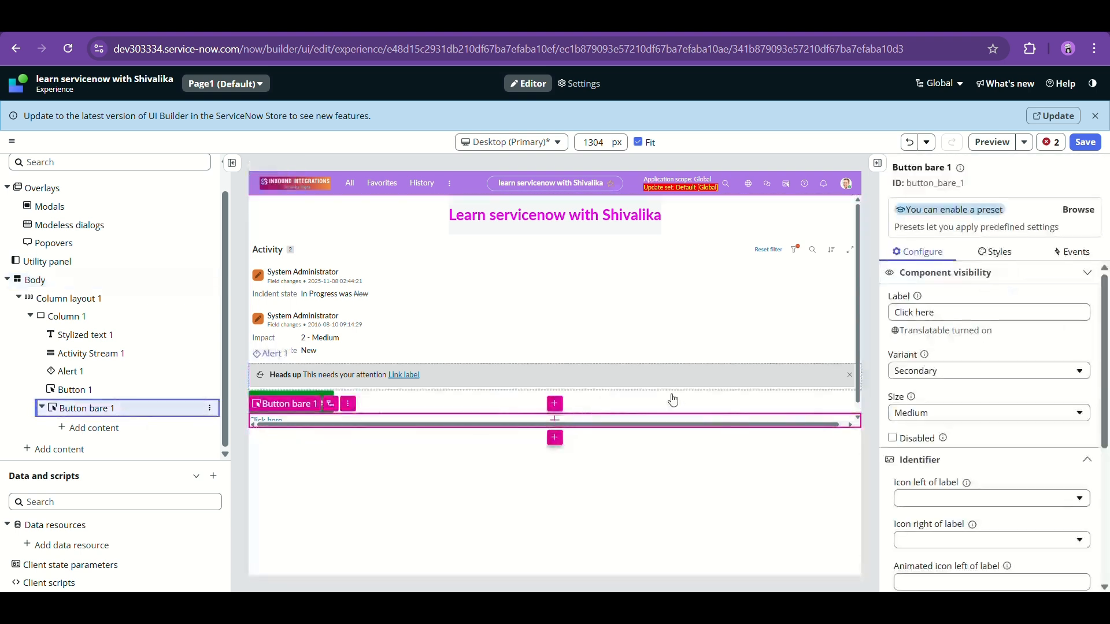
scroll(911, 400, down, 2)
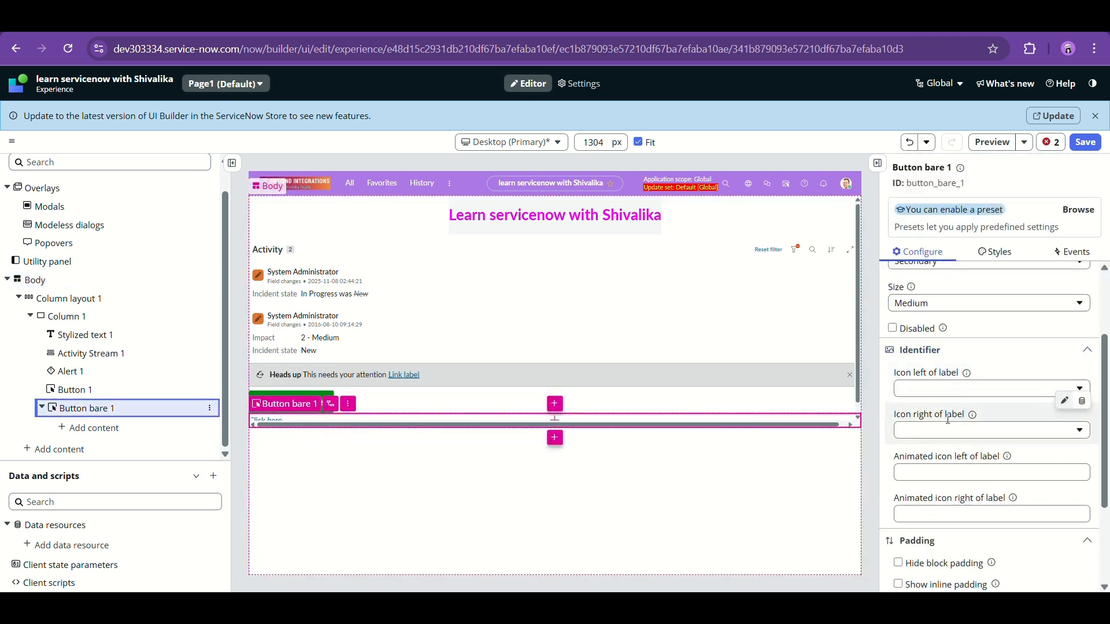
scroll(948, 399, down, 1)
click(948, 450)
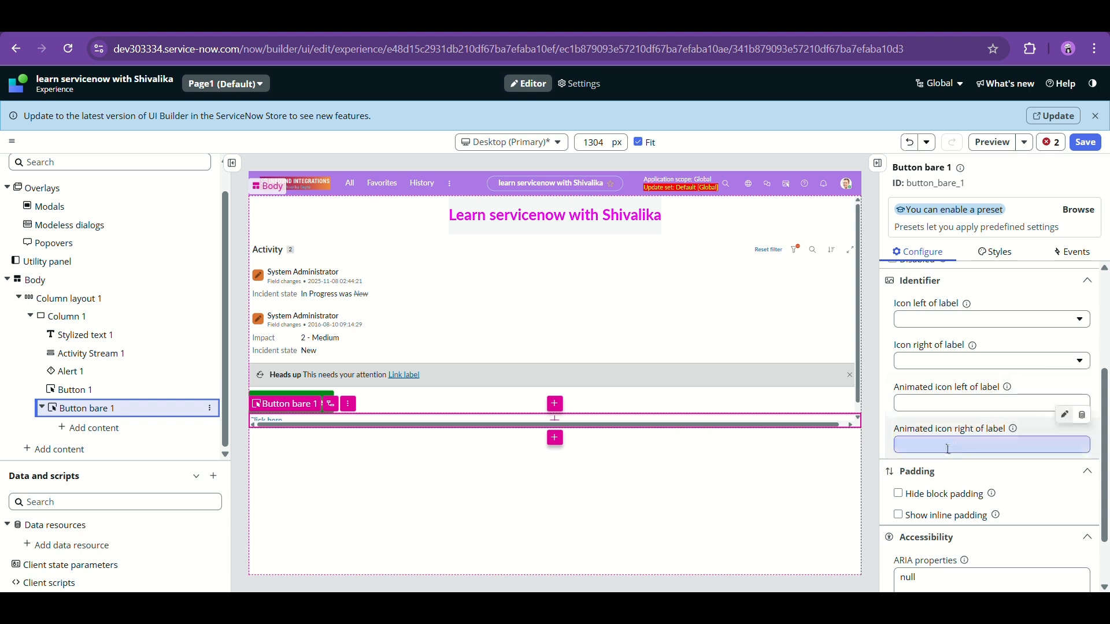
scroll(968, 452, down, 1)
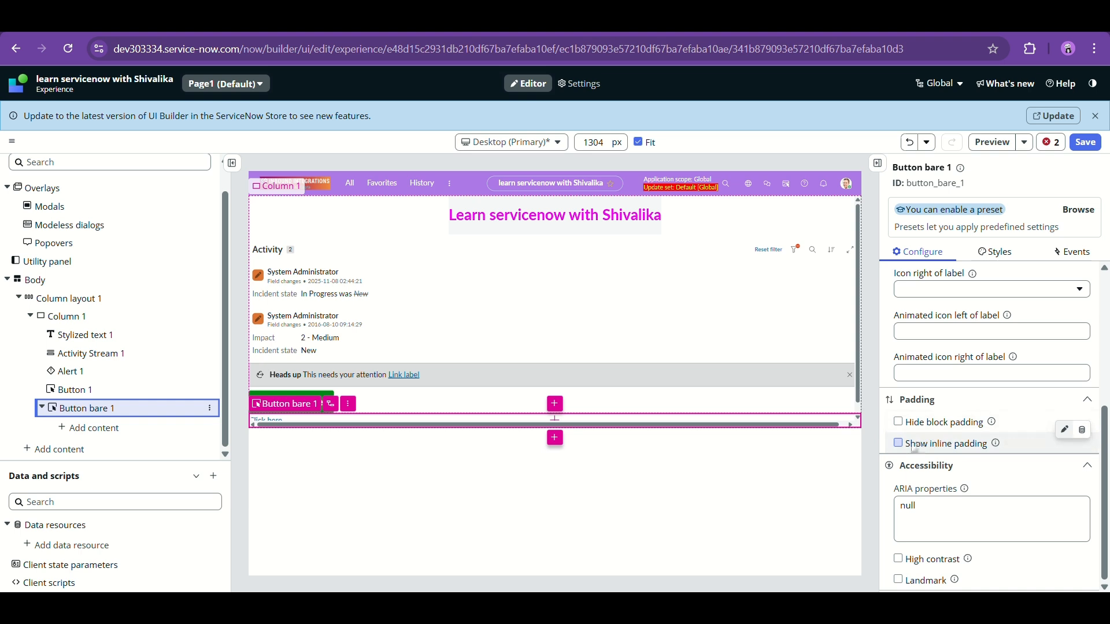
click(899, 443)
click(899, 443)
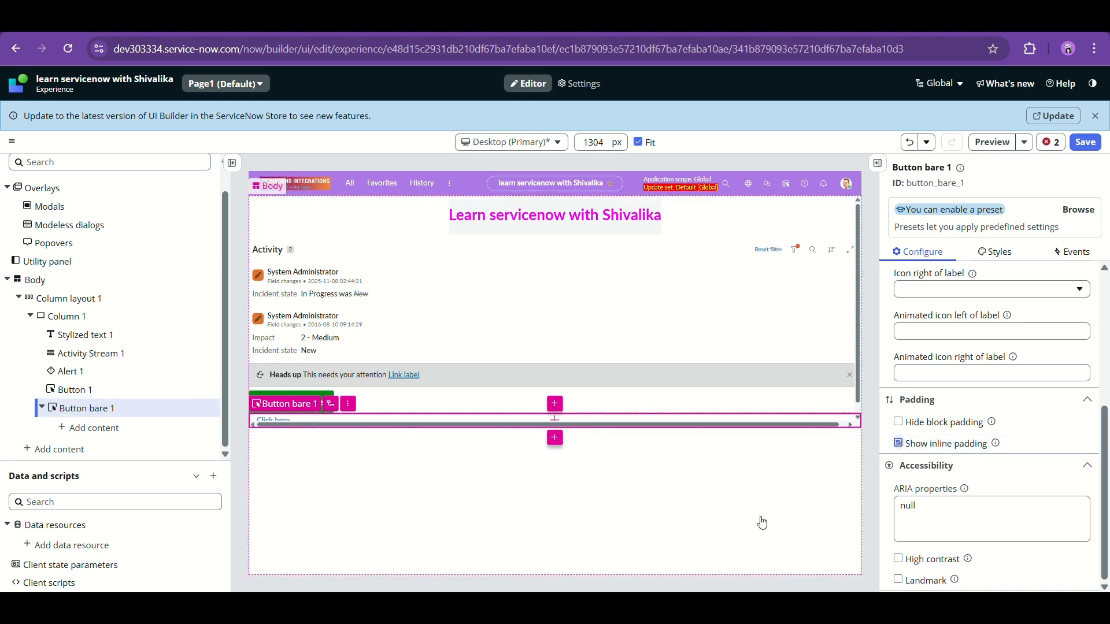
click(900, 421)
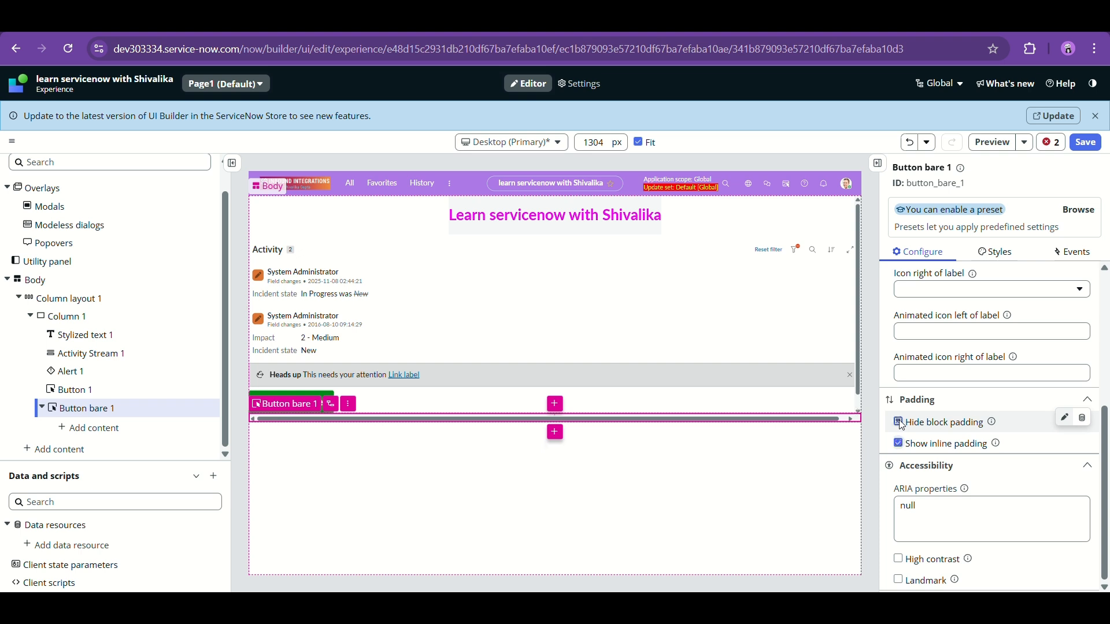
click(900, 422)
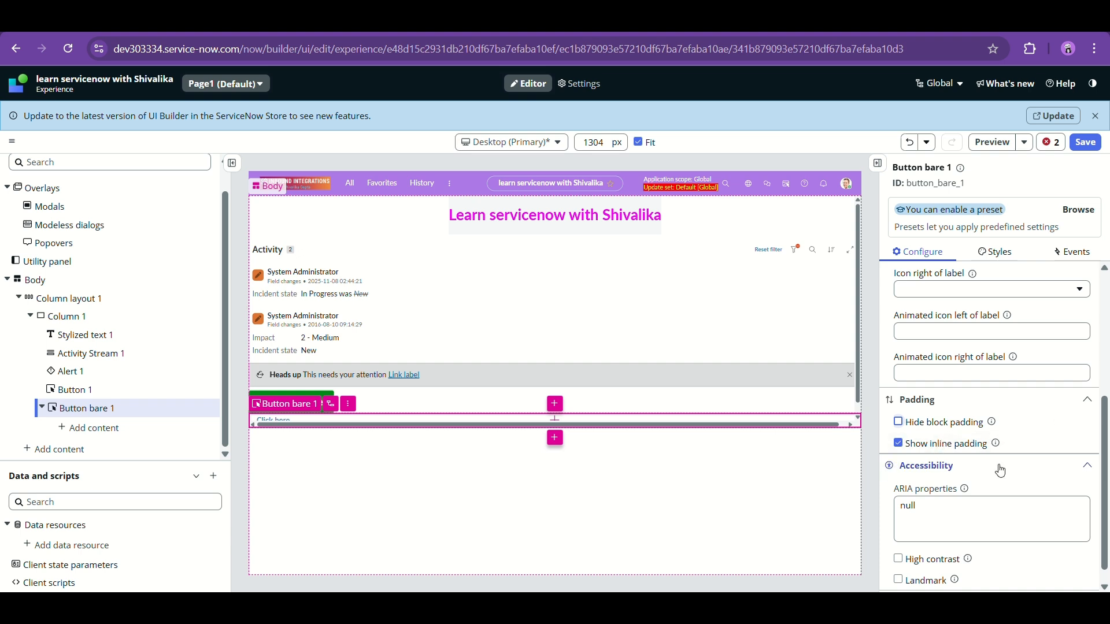
scroll(1001, 471, up, 4)
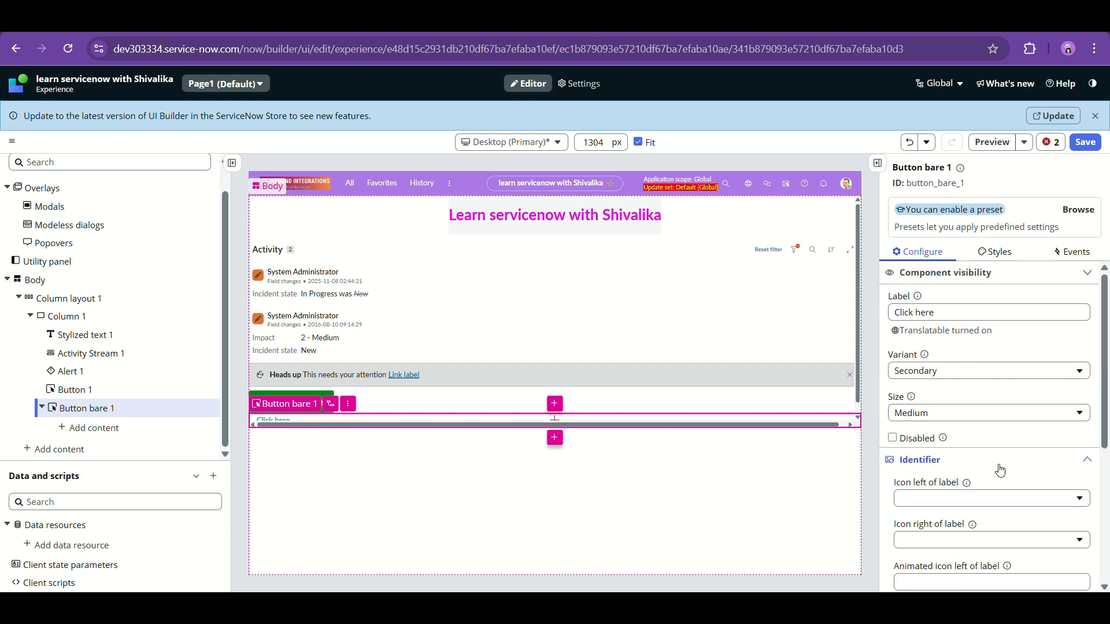
- Look through Button bare 1's Styles, then show its Events with the Button bare clicked event
click(993, 253)
scroll(994, 382, down, 3)
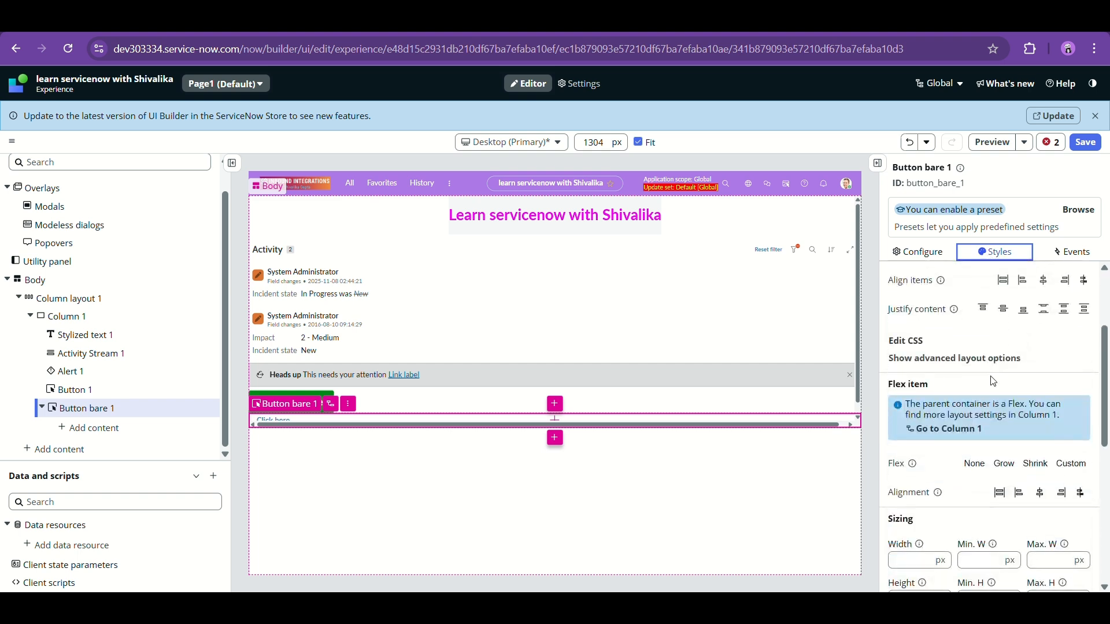
scroll(993, 381, up, 3)
click(1071, 252)
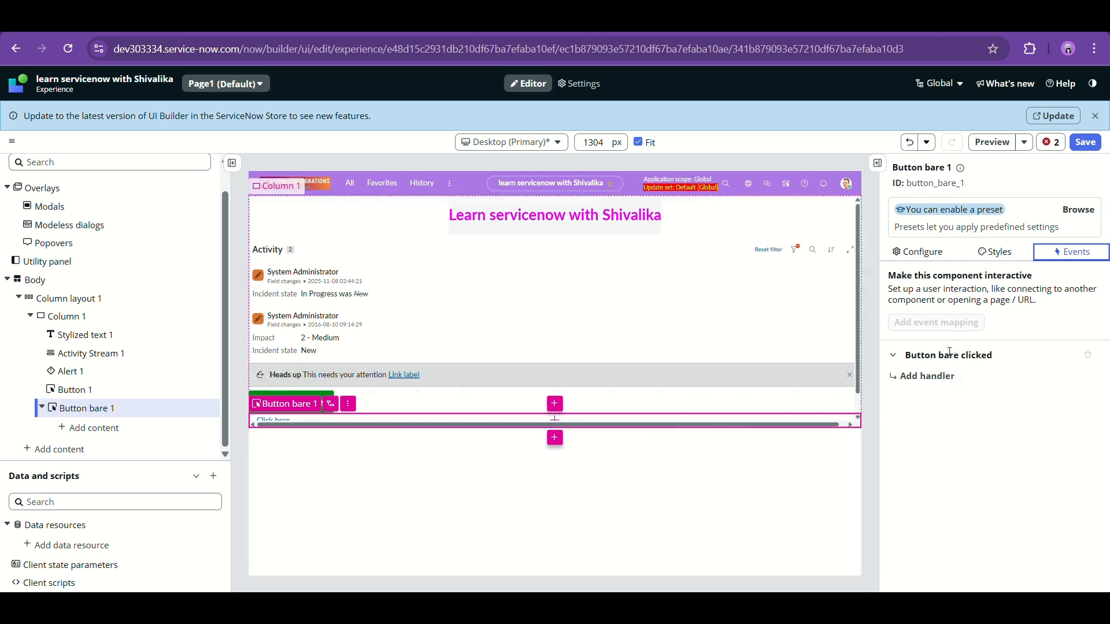
click(916, 382)
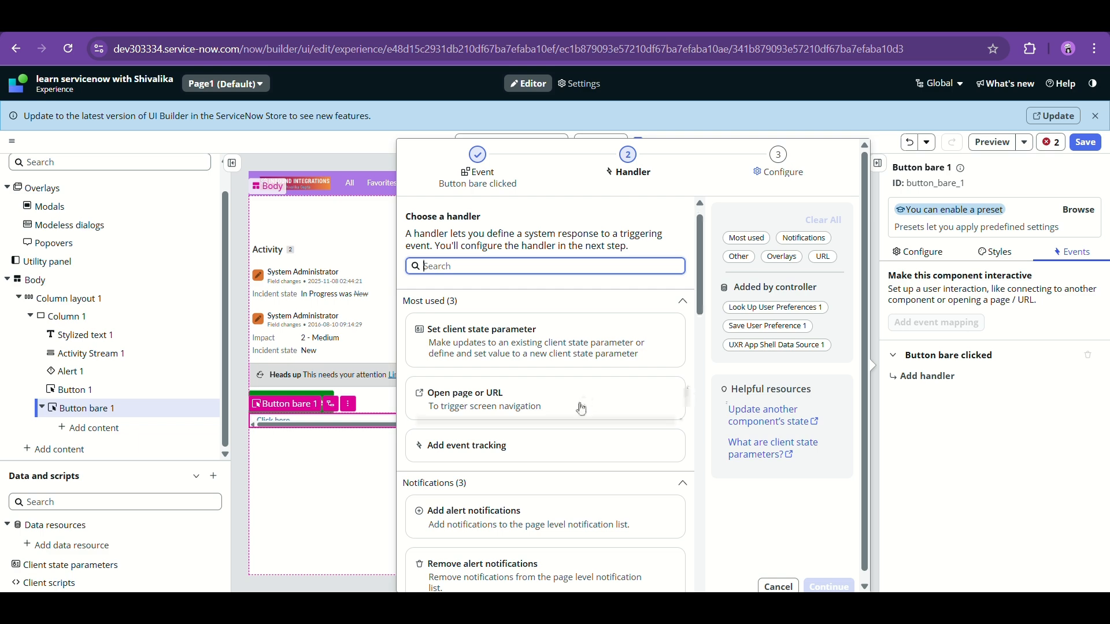
scroll(581, 408, down, 5)
scroll(581, 409, down, 10)
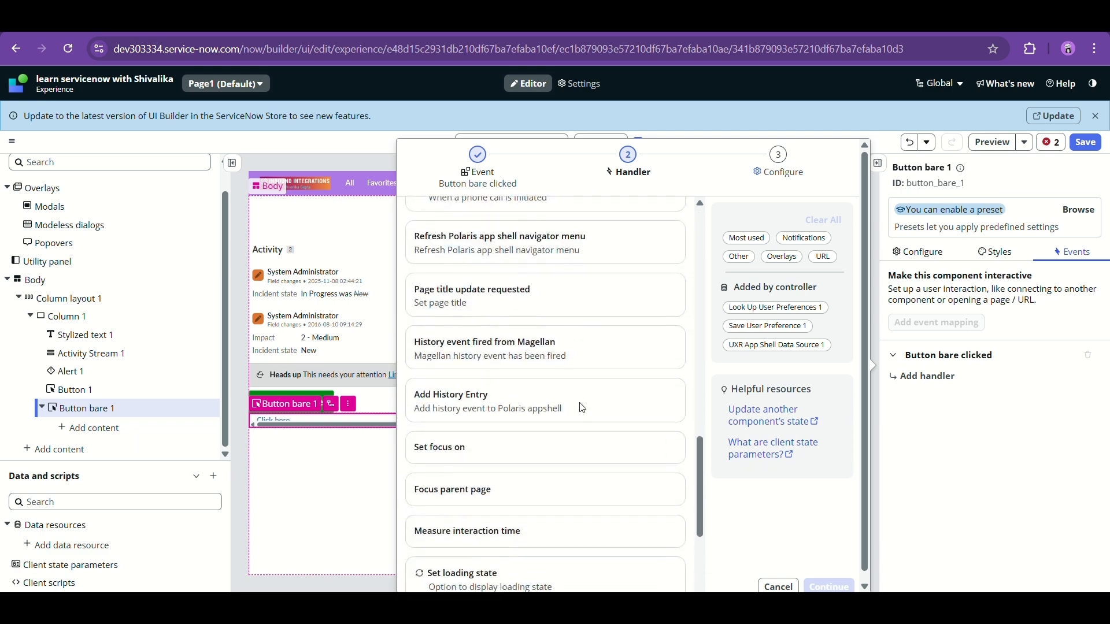
scroll(581, 408, up, 15)
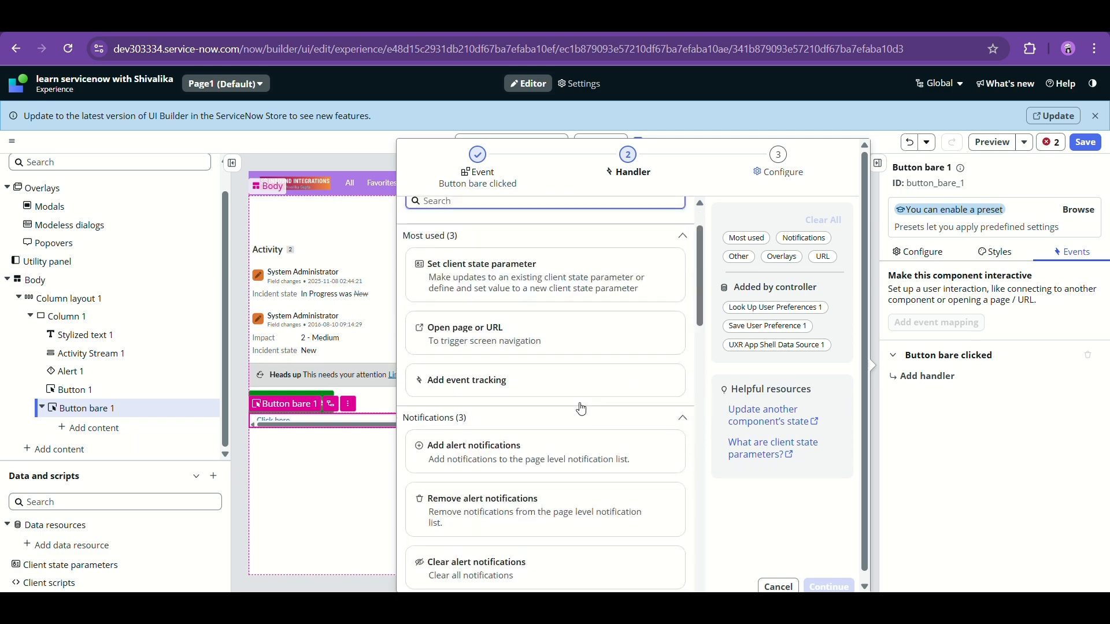
scroll(589, 369, down, 5)
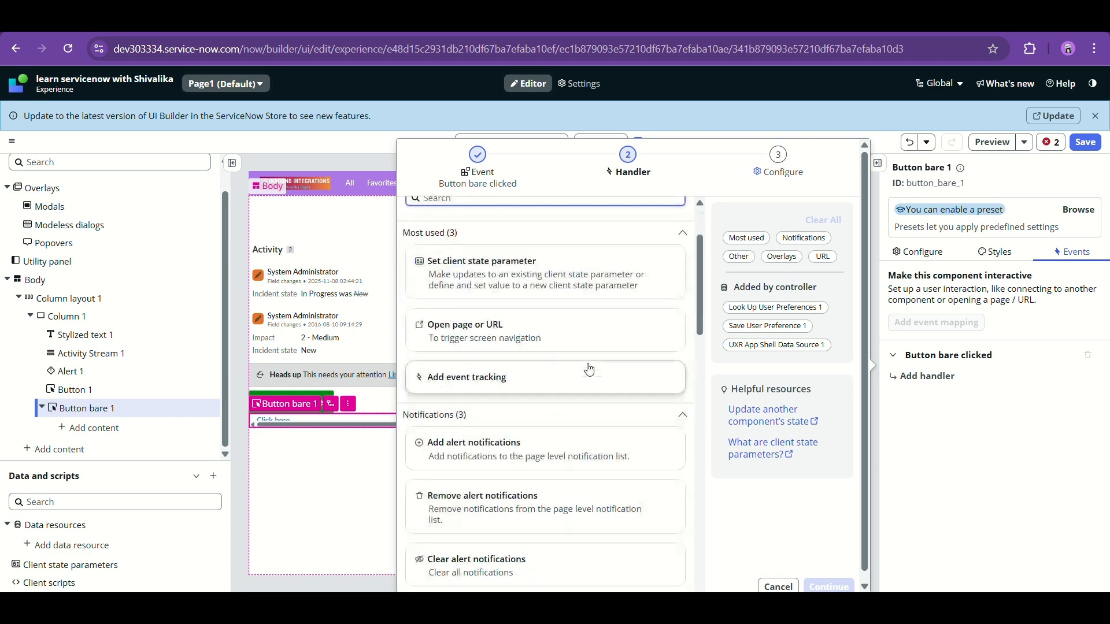
scroll(589, 369, down, 6)
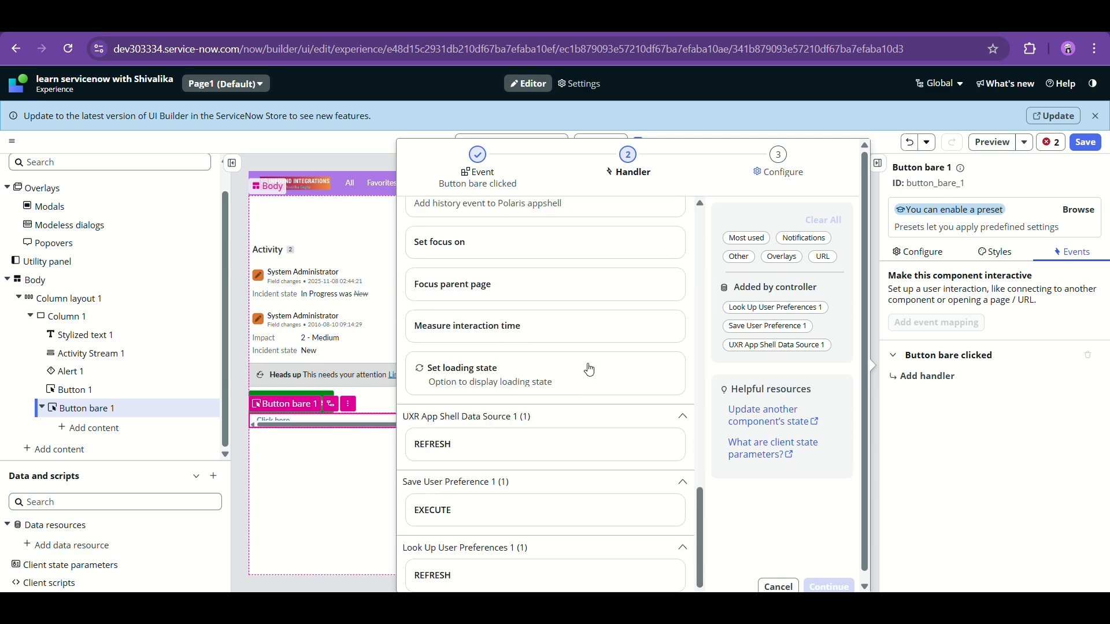
scroll(589, 369, up, 12)
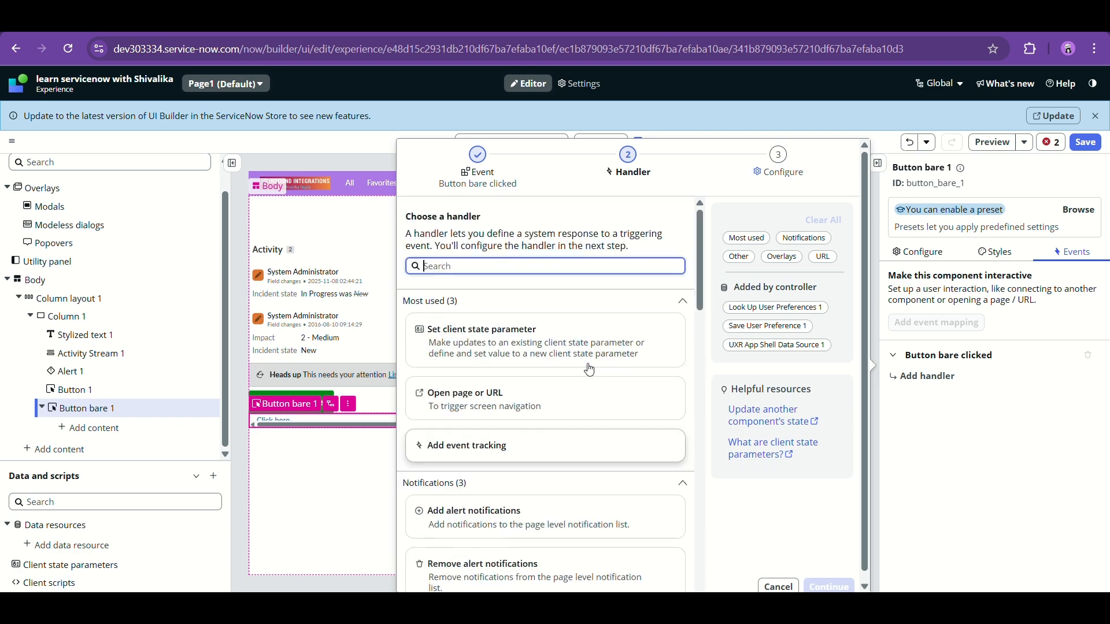
click(362, 490)
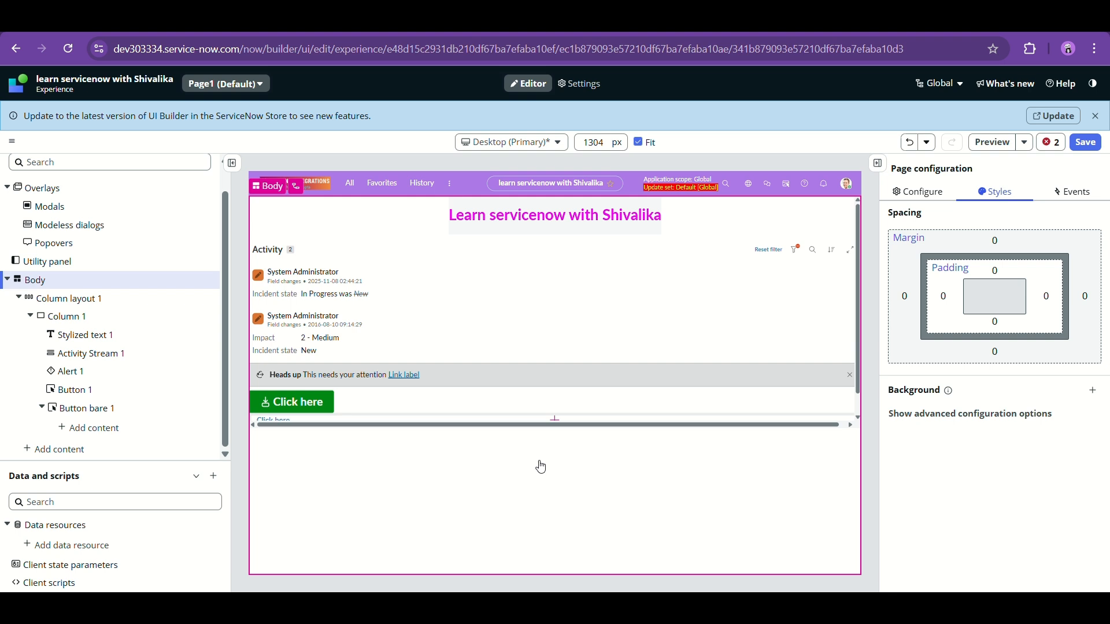
- Add a Button iconic component through Column 1's Add content menu, below Button bare 1
click(583, 421)
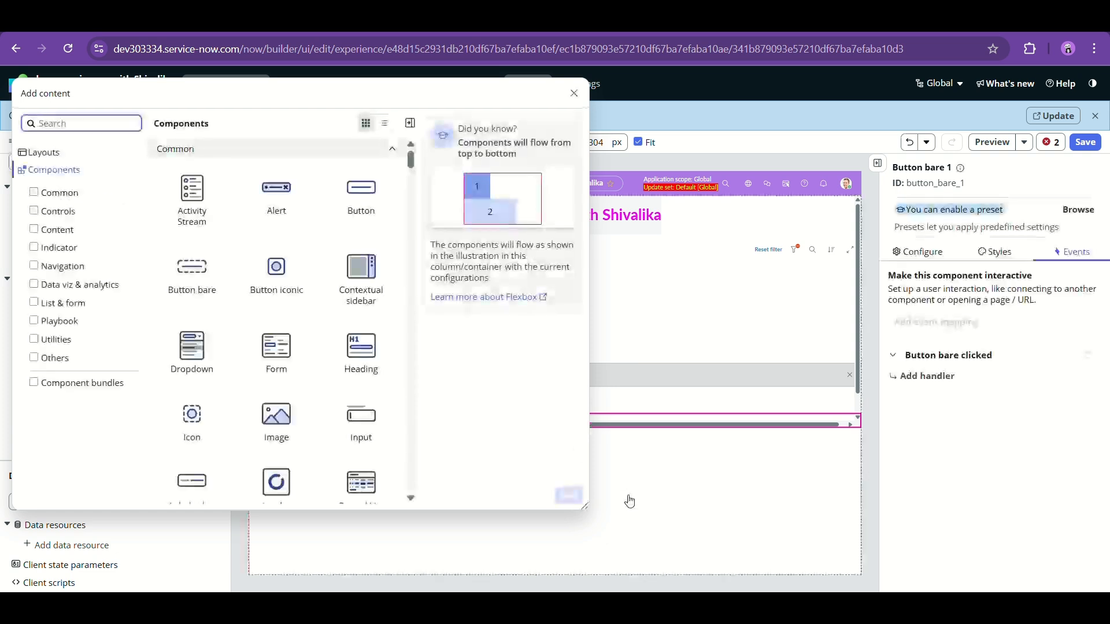
click(574, 93)
click(116, 319)
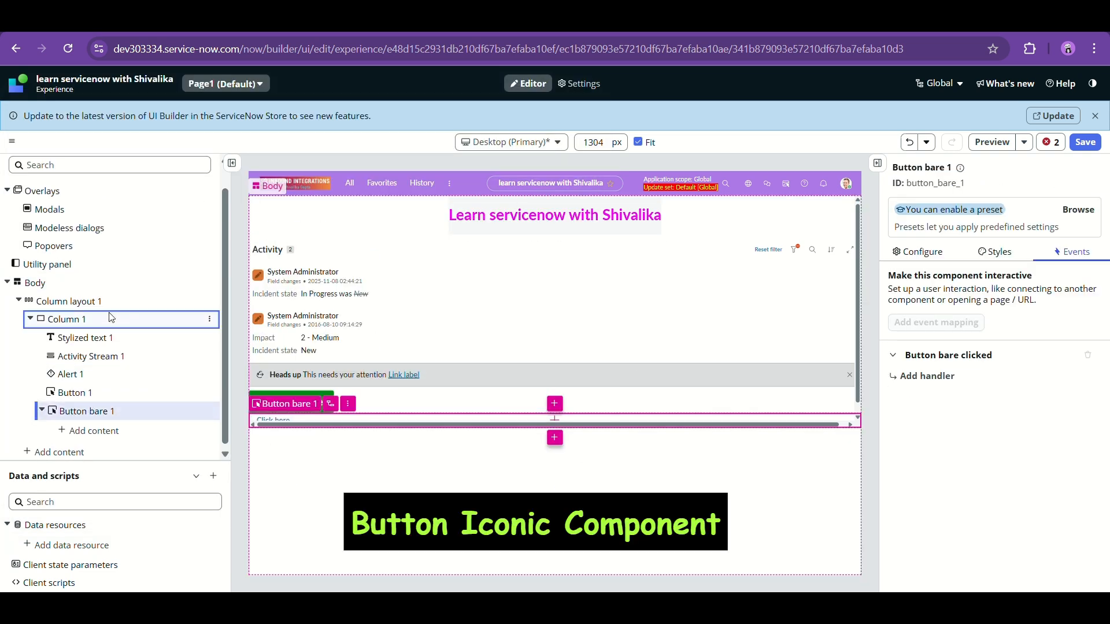
click(209, 319)
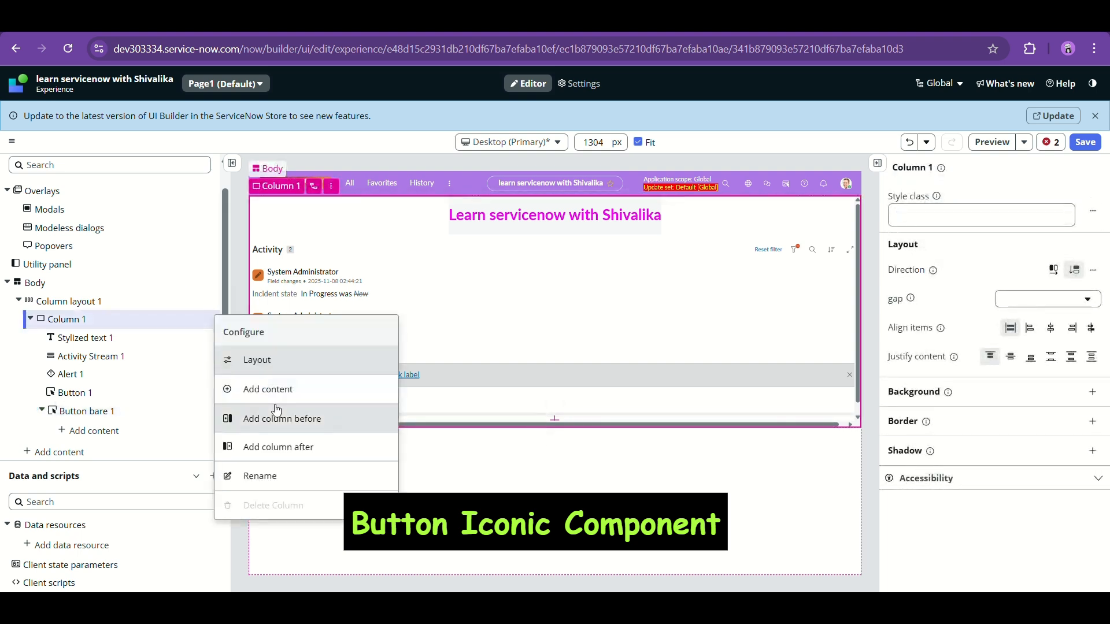
click(274, 401)
click(289, 277)
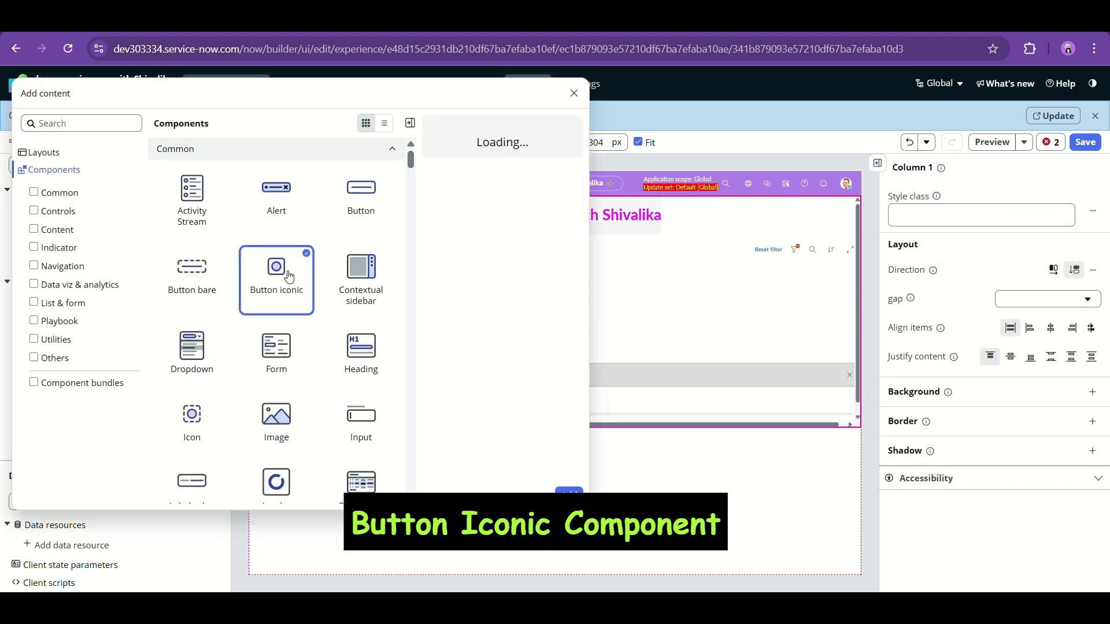
click(569, 496)
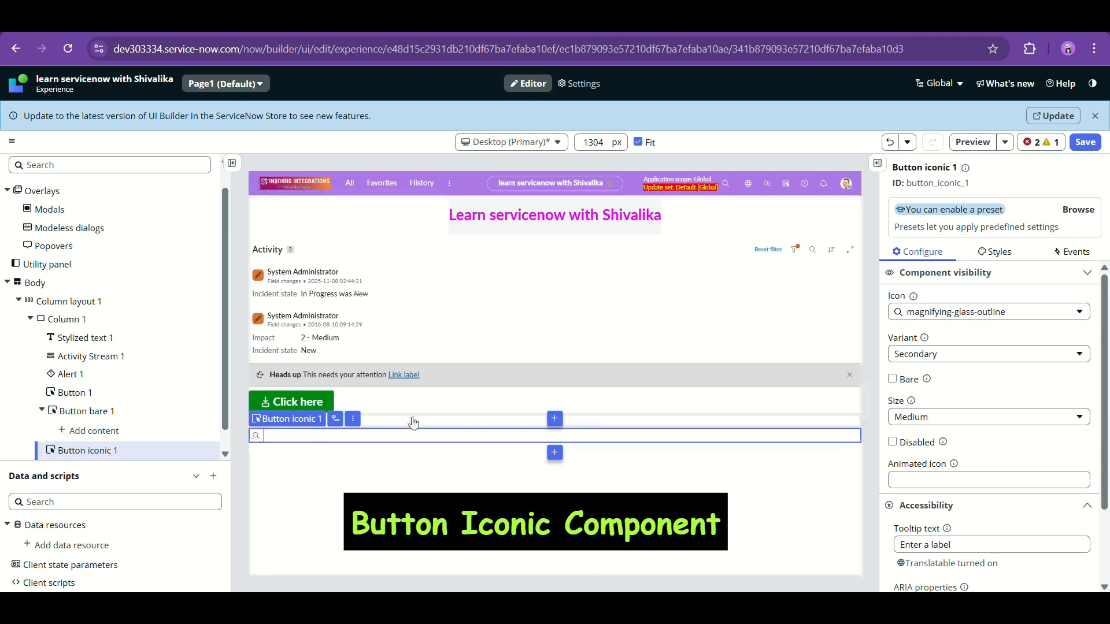
- Set Button iconic 1's icon to appsee-outline, then browse the icon grid and close it
click(1005, 315)
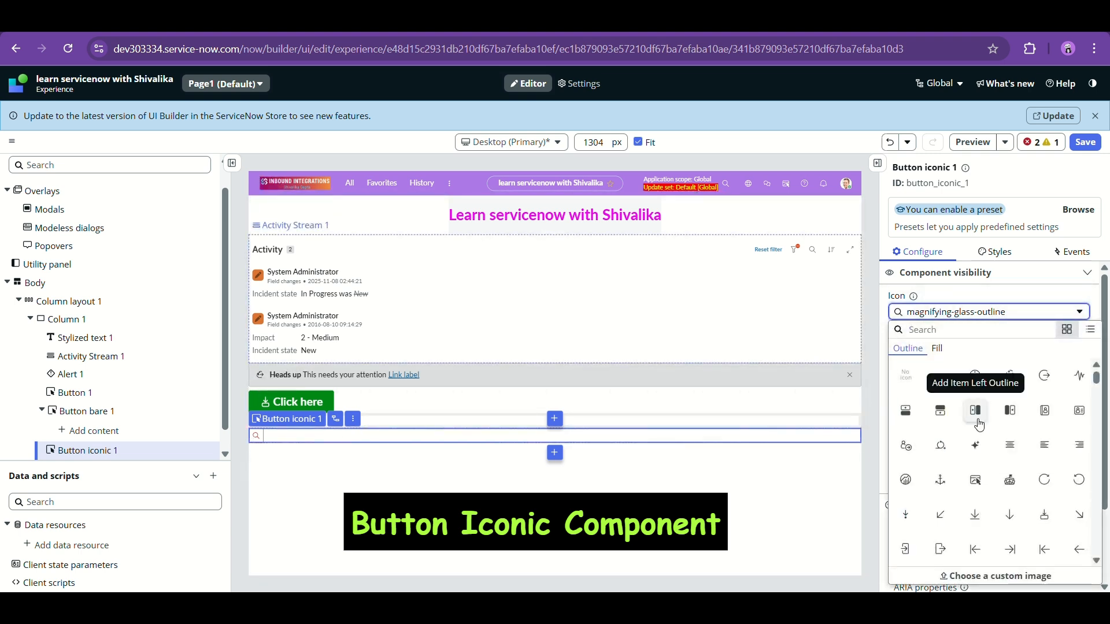
click(976, 480)
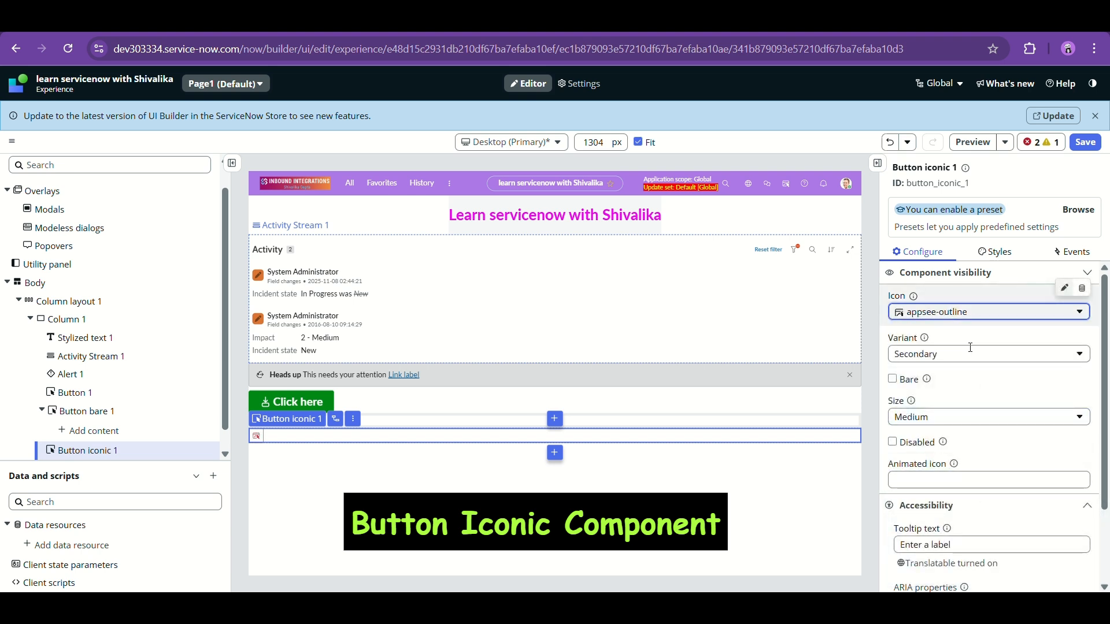
click(982, 312)
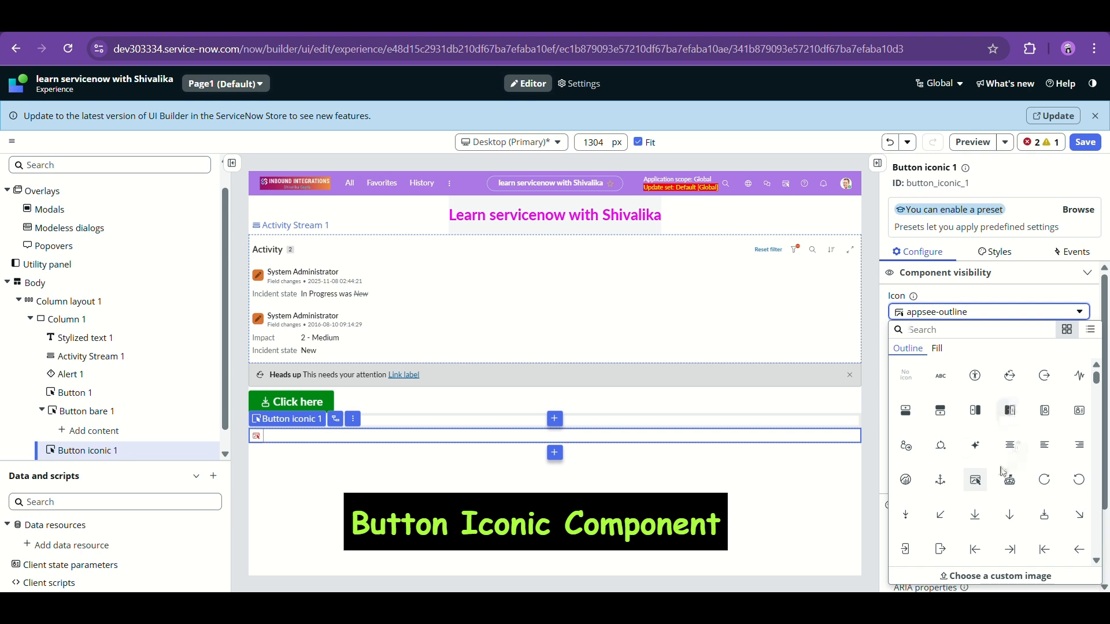
scroll(1002, 473, down, 1)
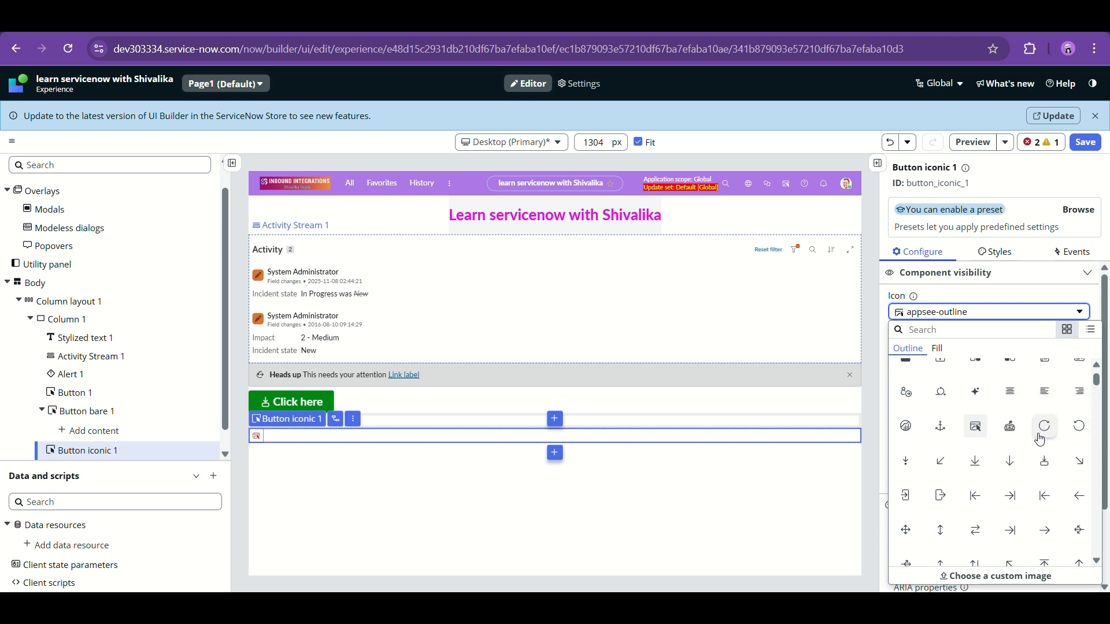
scroll(960, 506, down, 3)
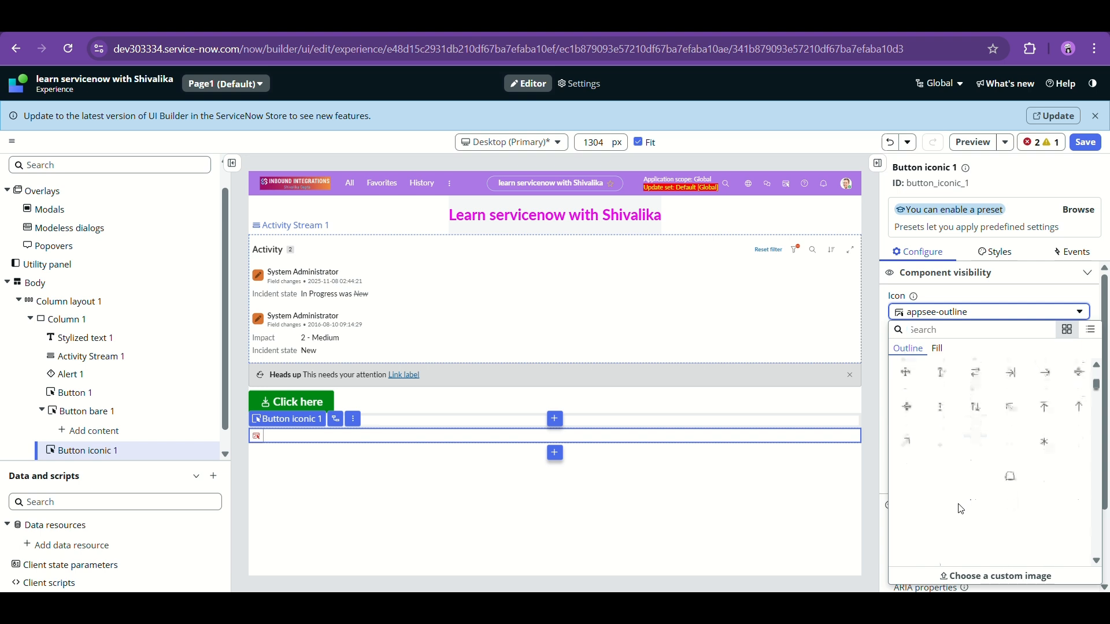
scroll(961, 509, down, 2)
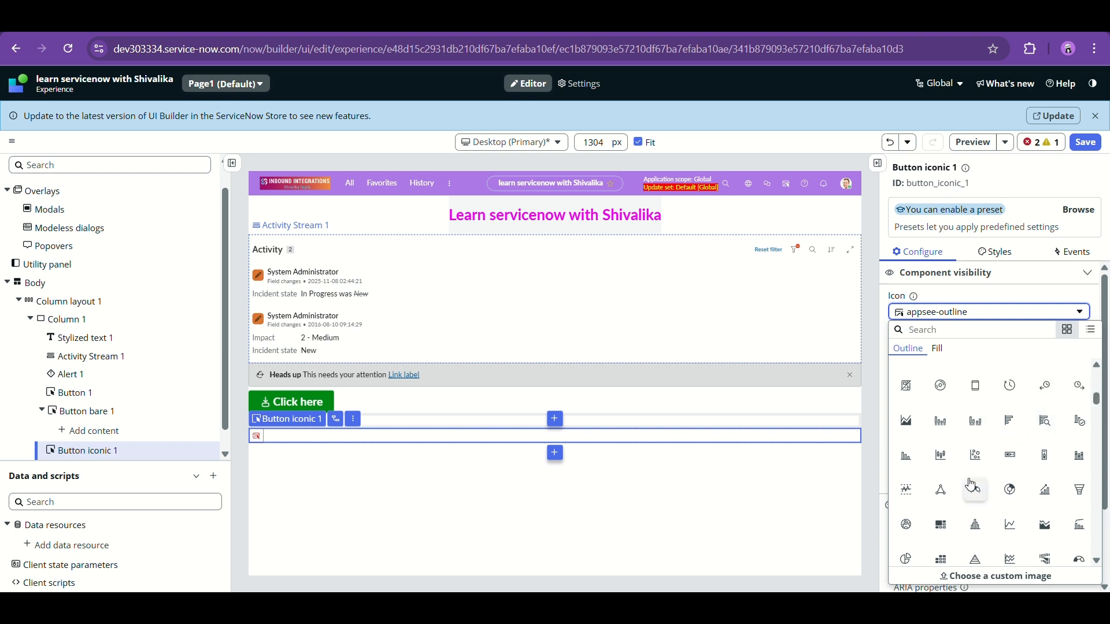
scroll(973, 484, down, 3)
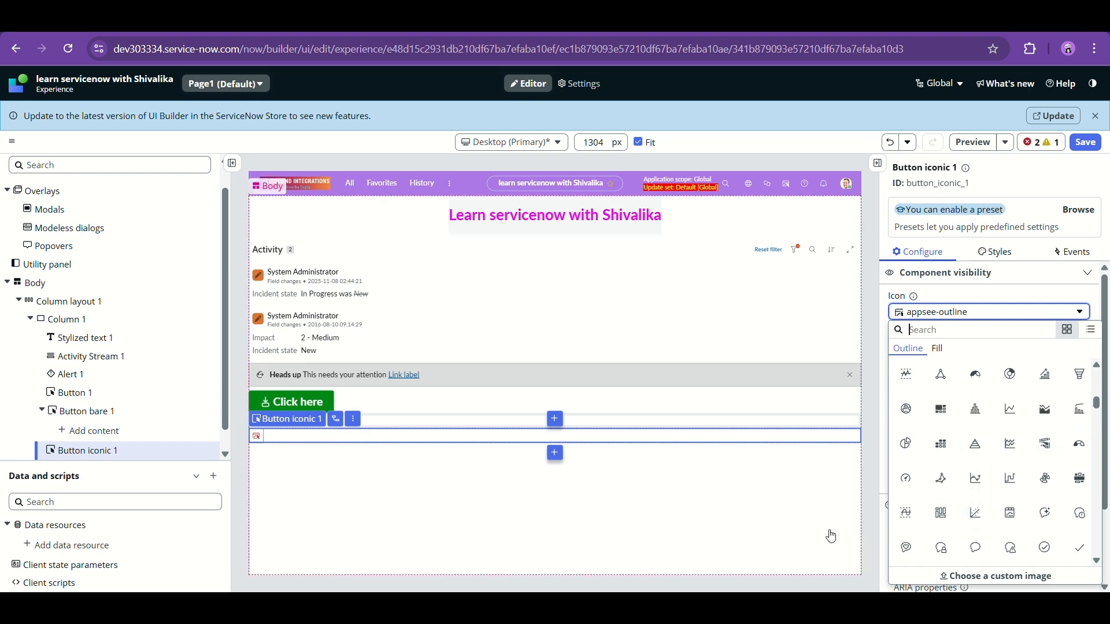
click(776, 532)
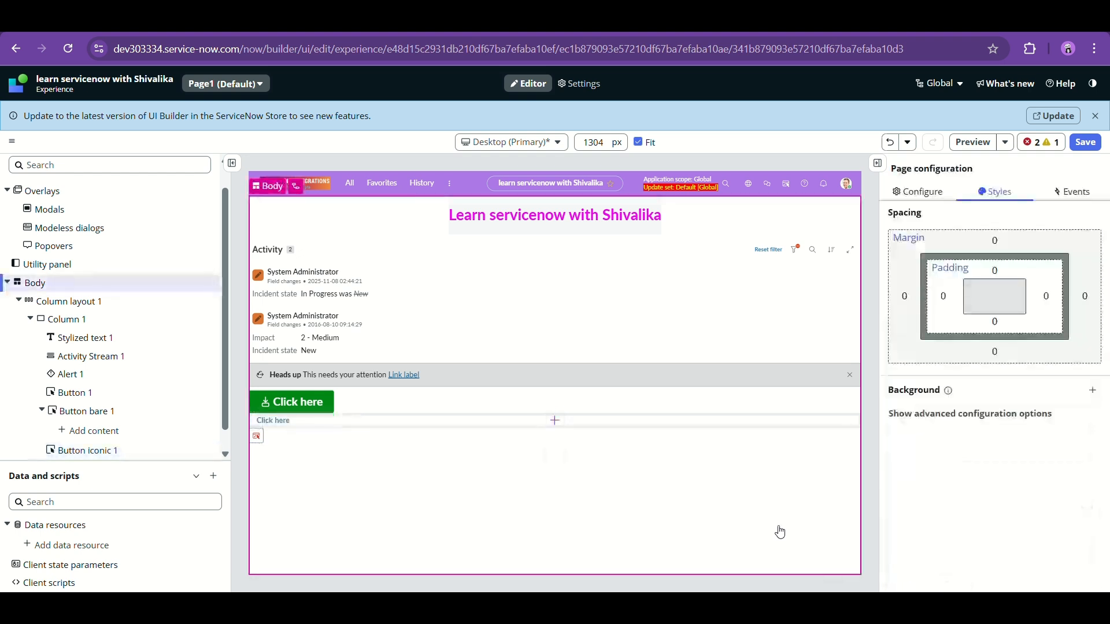
click(359, 440)
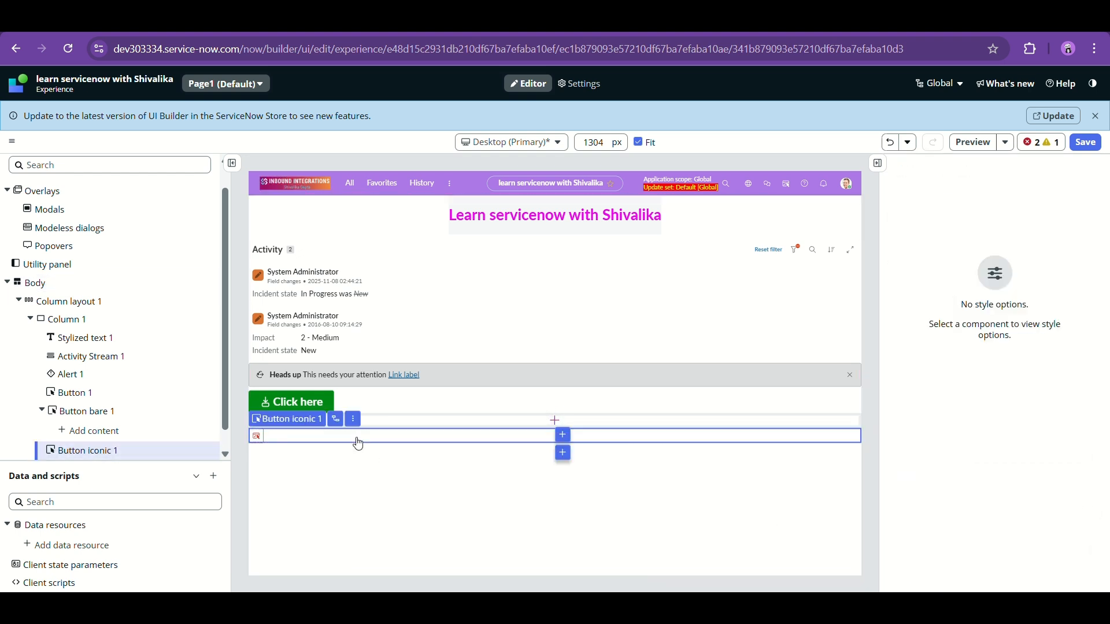
click(987, 360)
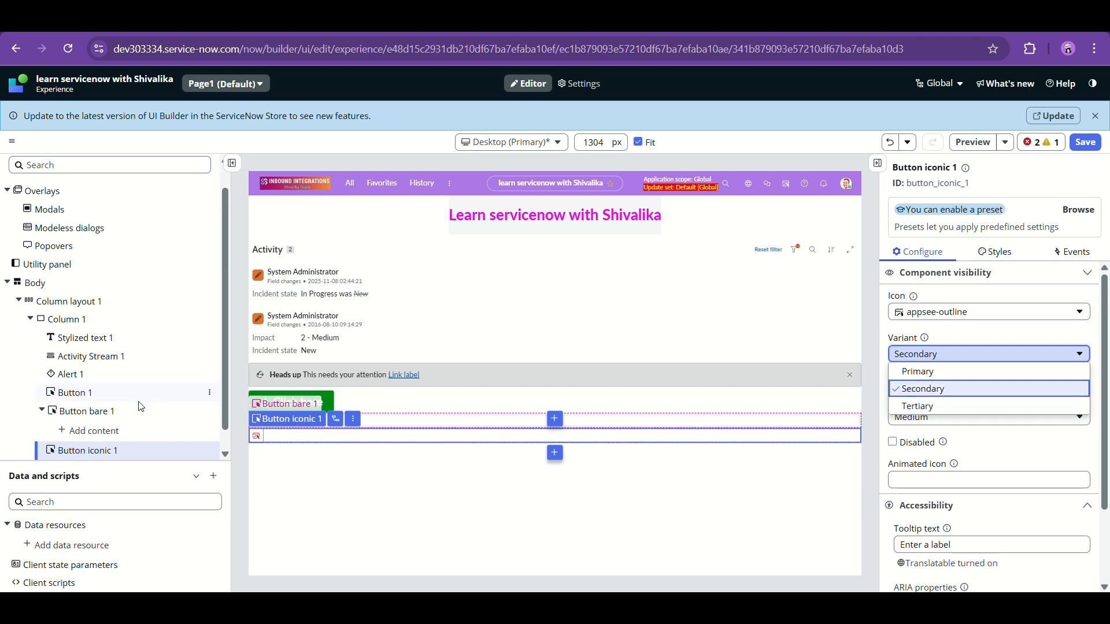
click(93, 394)
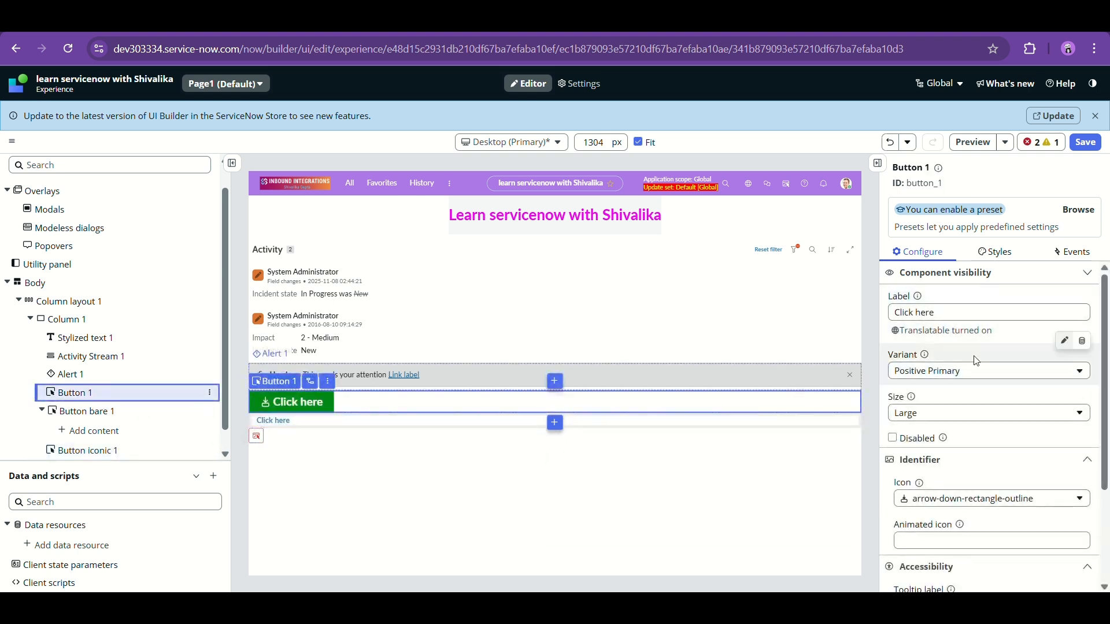
click(946, 373)
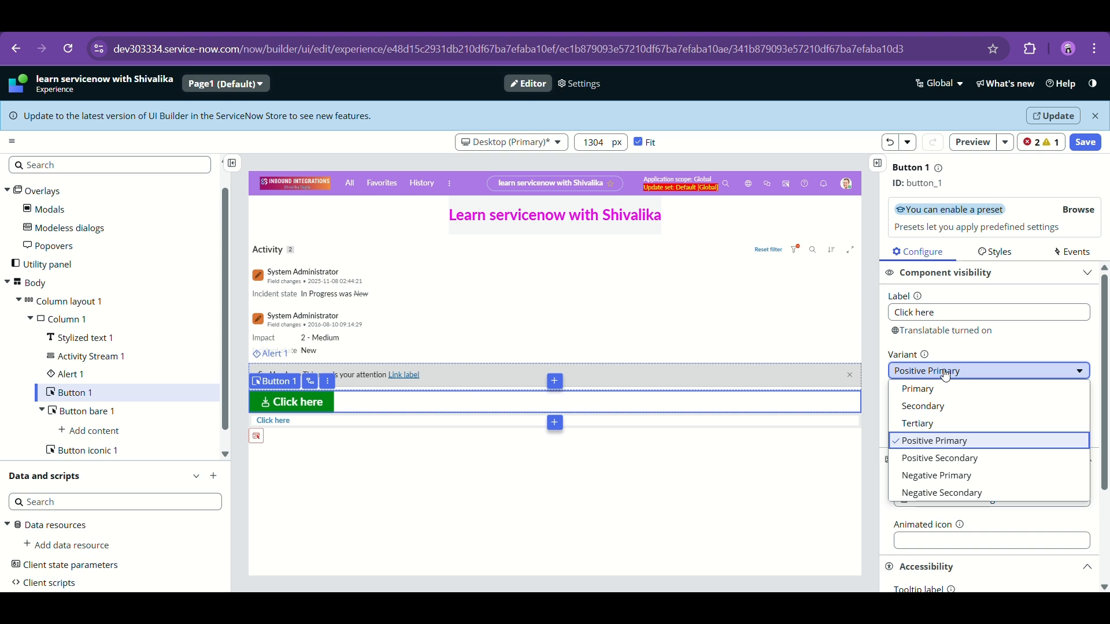
key(Down)
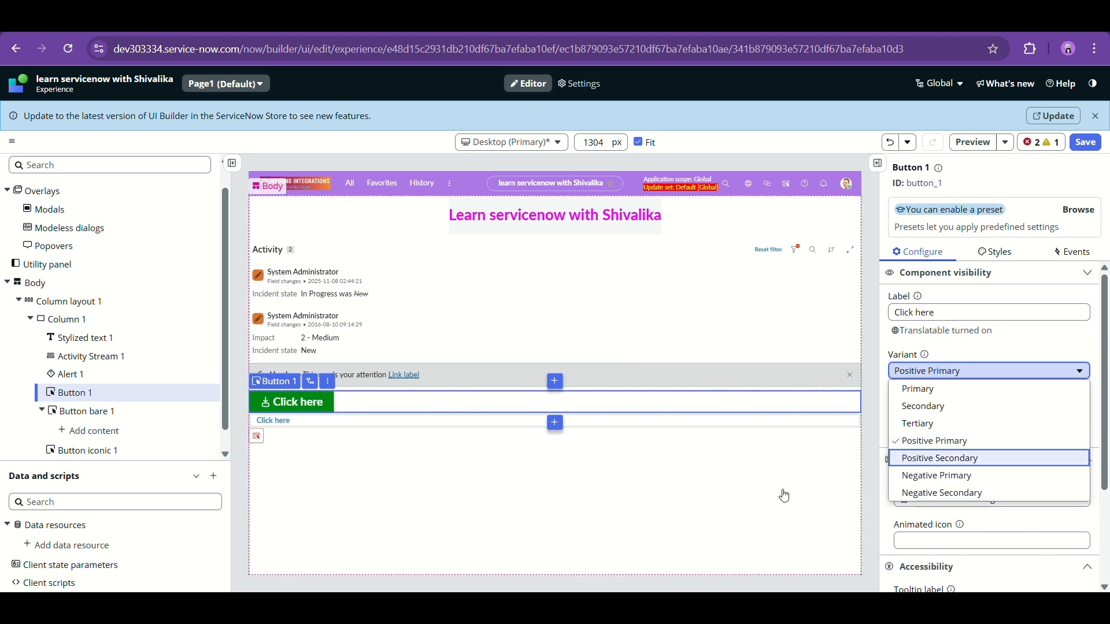
click(785, 496)
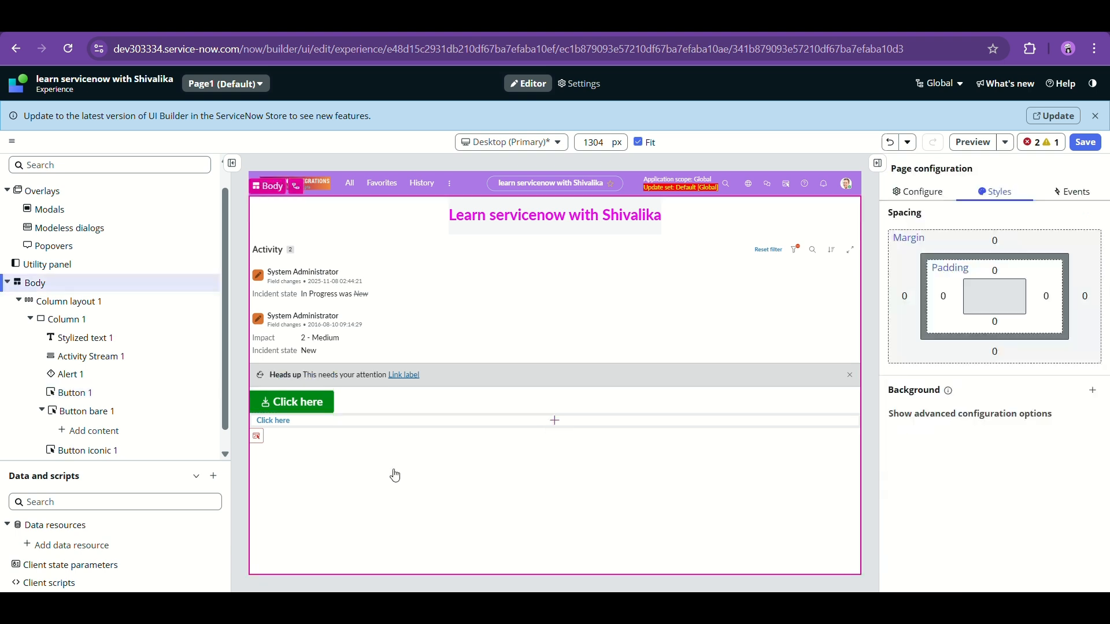
click(87, 450)
- Inspect Button bare 1, Button 1 and Button iconic 1 in the component tree
scroll(201, 434, down, 1)
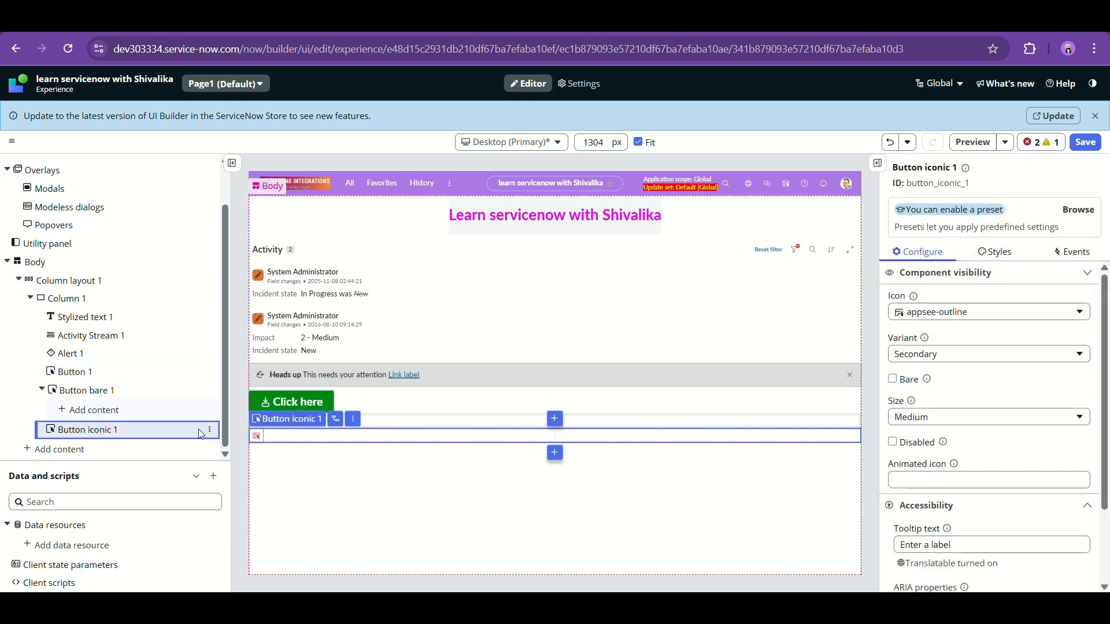
click(126, 391)
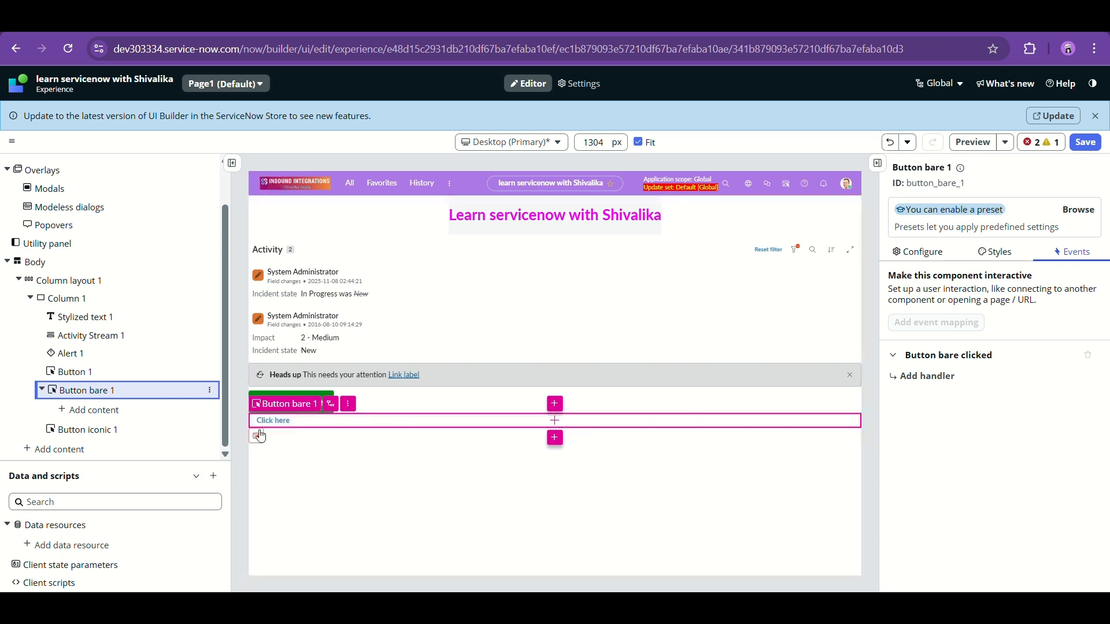
click(134, 376)
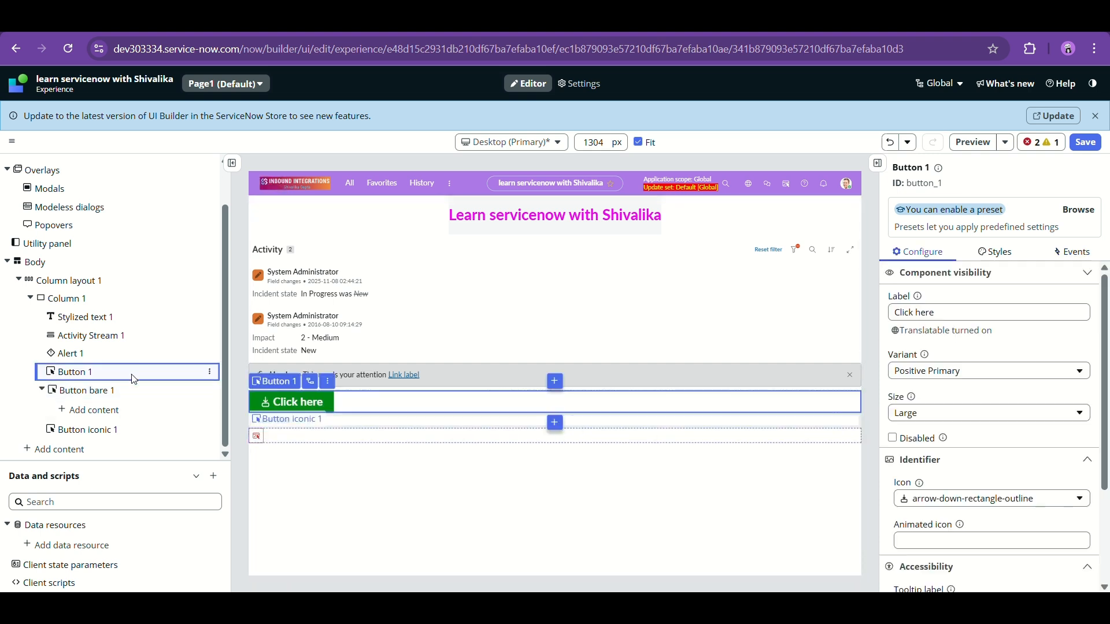
click(128, 391)
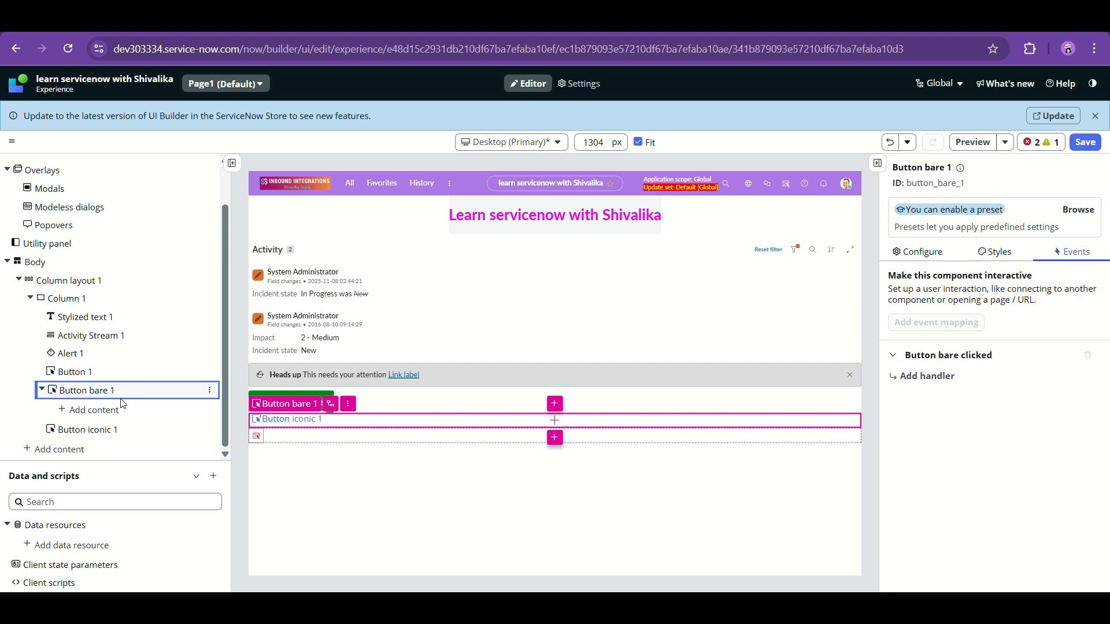
click(121, 373)
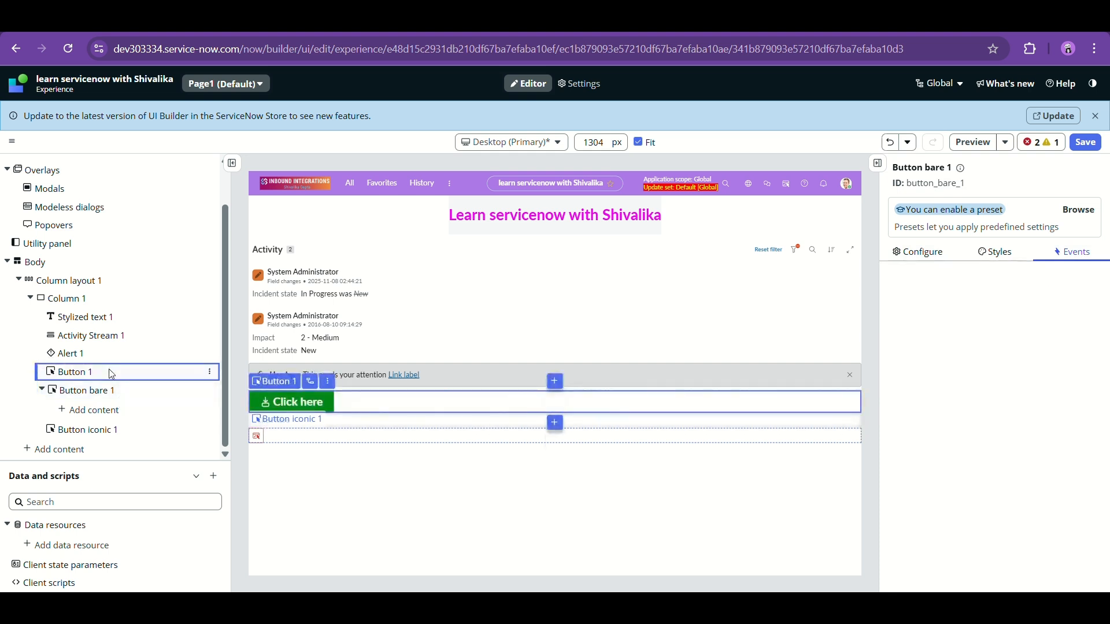
click(121, 433)
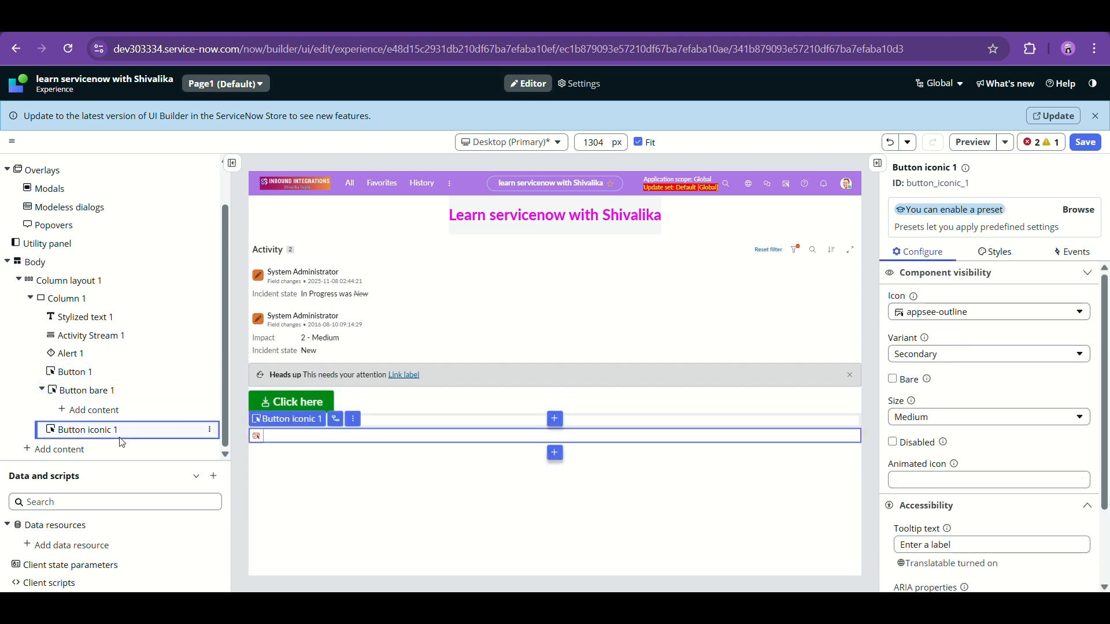
- Inspect Alert 1, Activity Stream 1 and the Stylized text 1 heading, then bring up the layout chooser
click(90, 353)
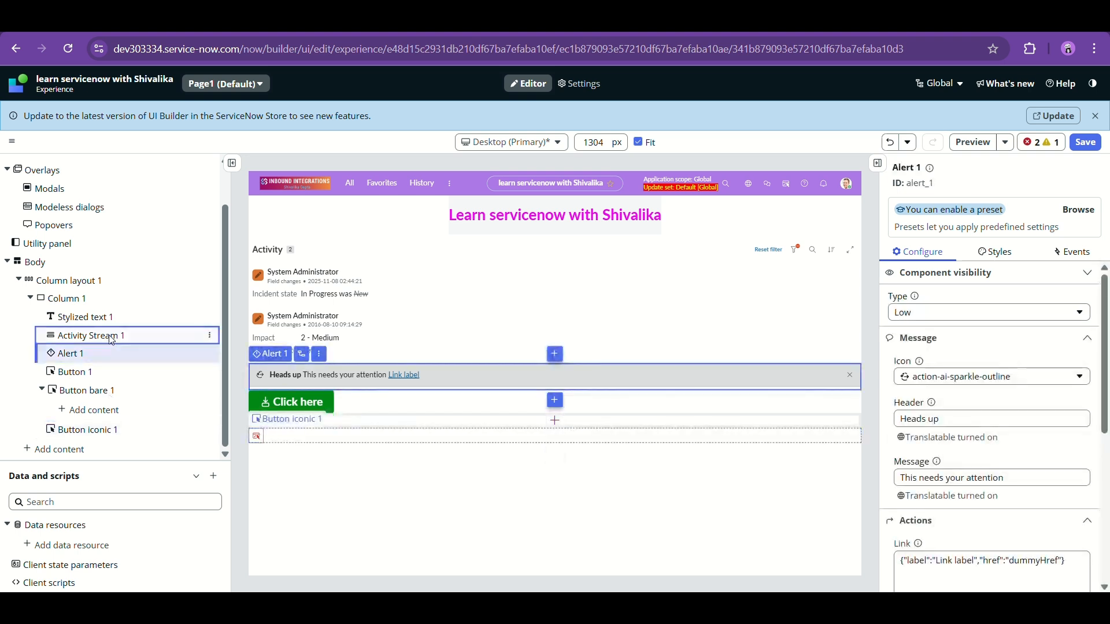
click(112, 340)
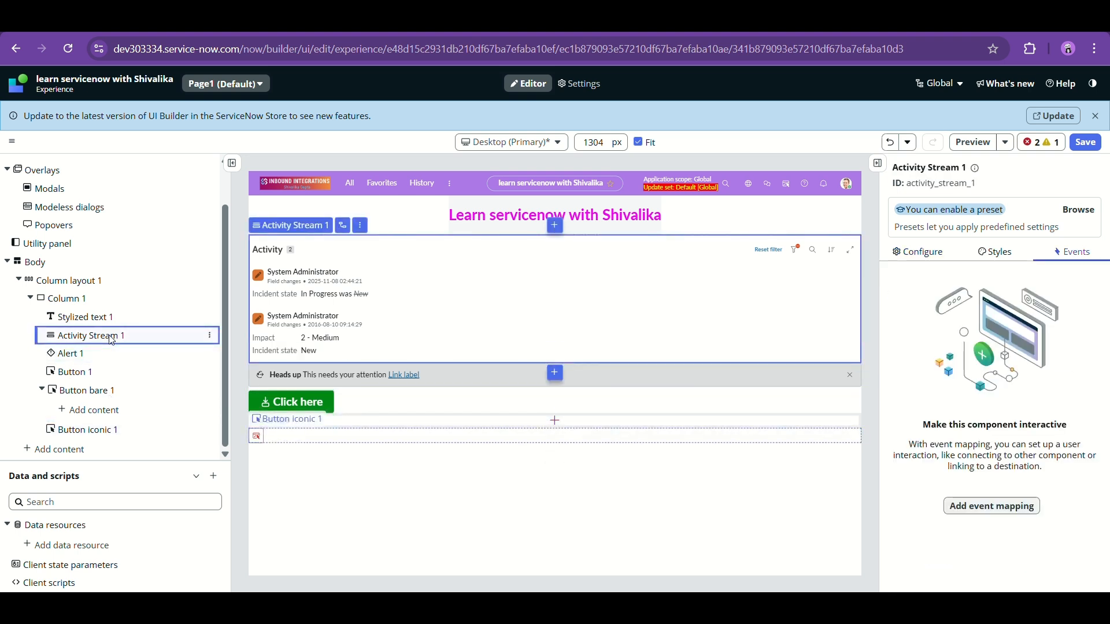
click(74, 354)
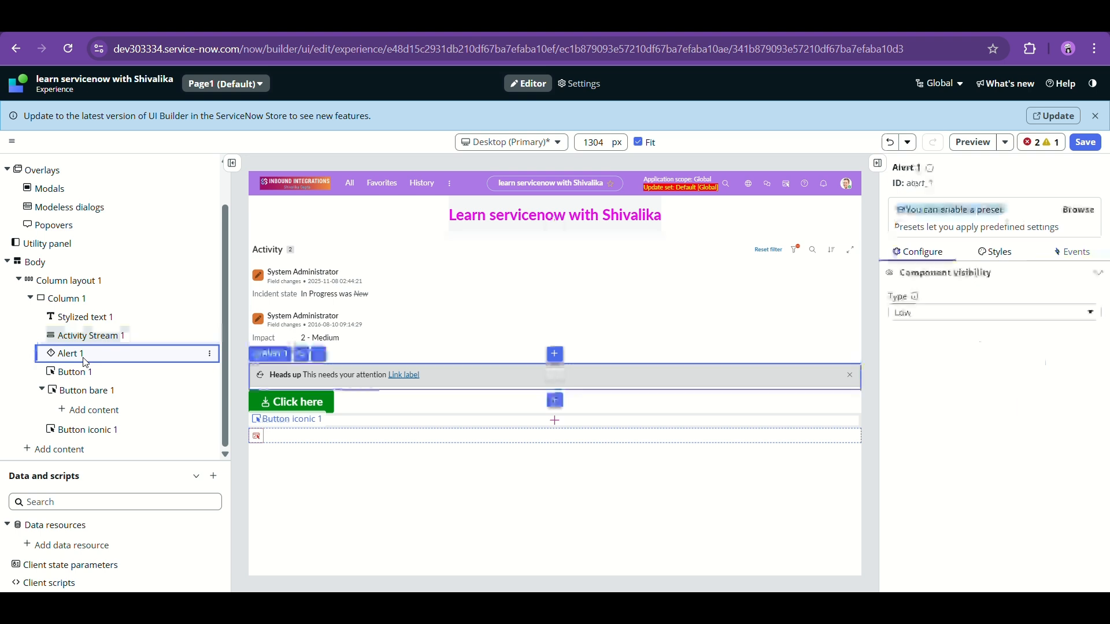
click(107, 319)
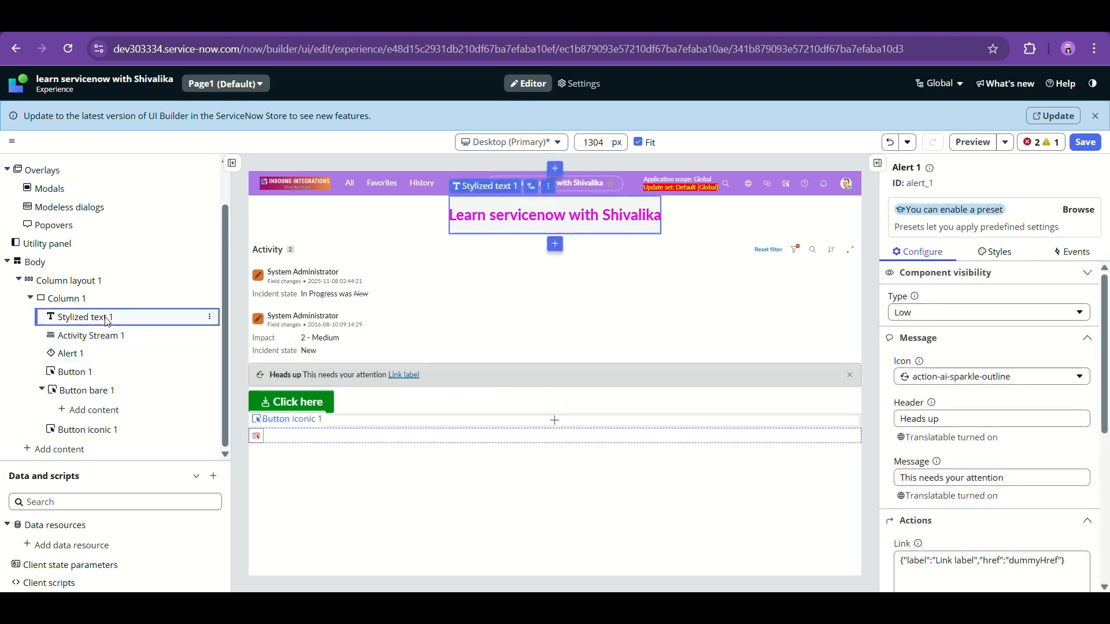
click(86, 449)
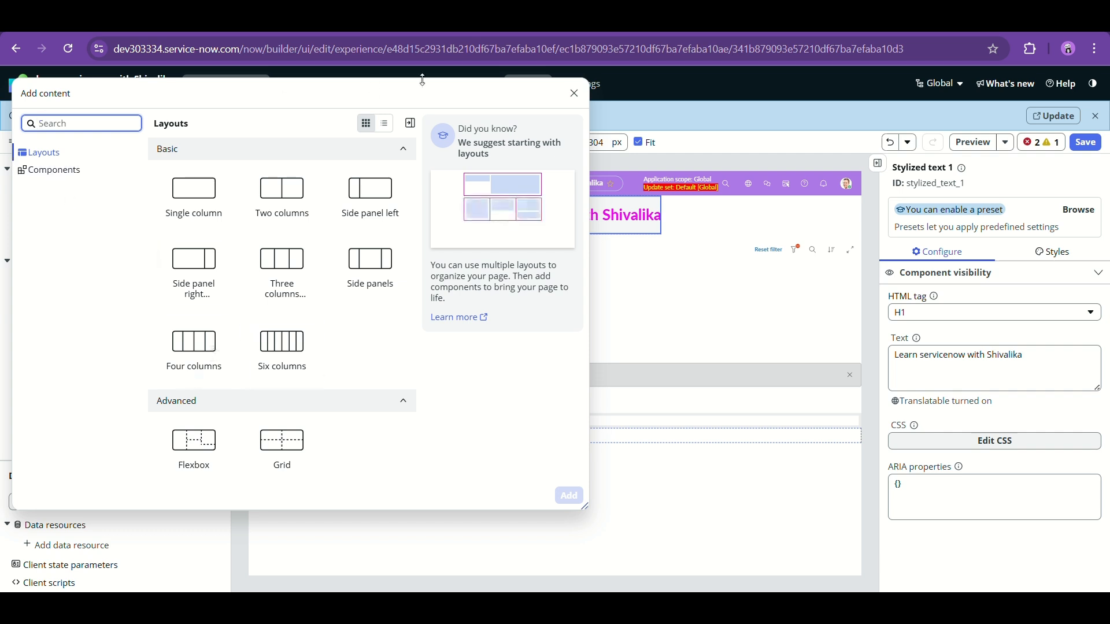
- Add a Contextual sidebar component to Column 1, below Button iconic 1
click(575, 93)
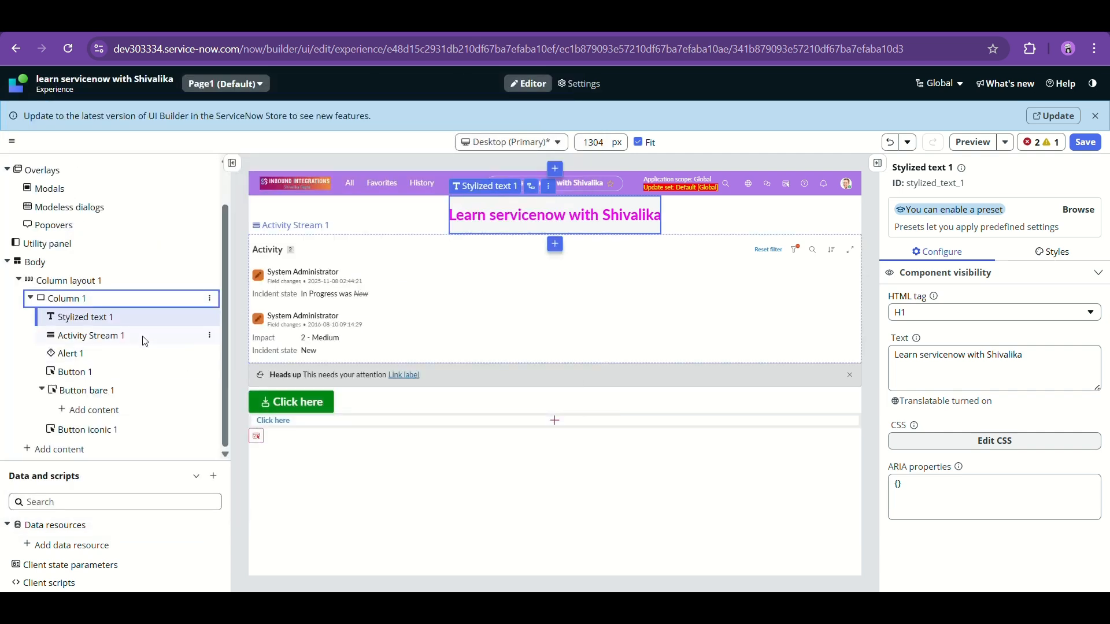
click(208, 302)
click(269, 367)
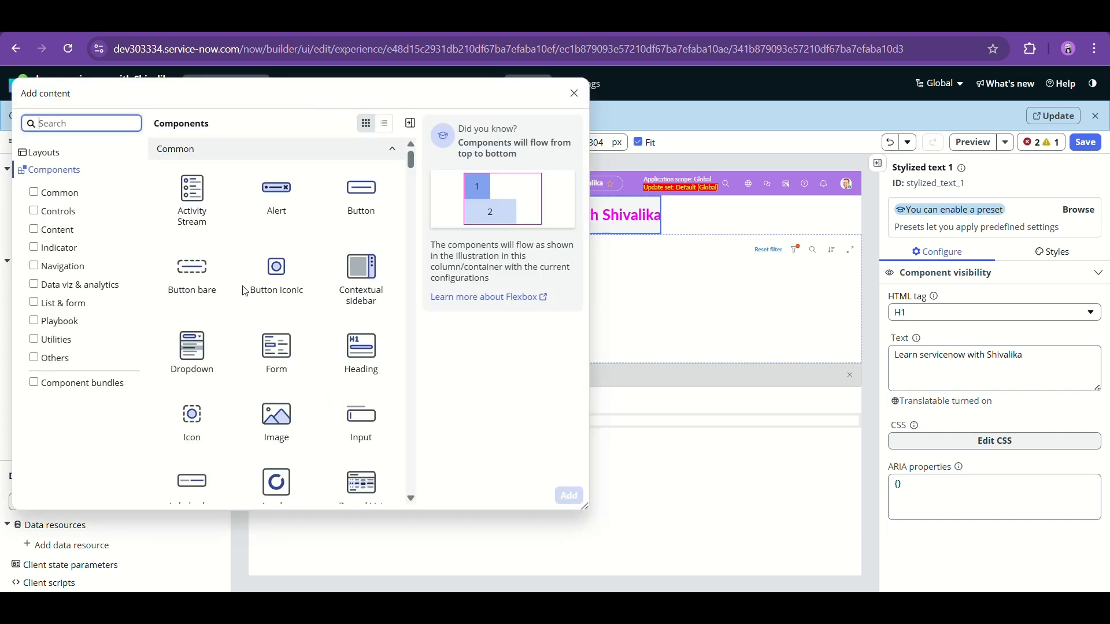
click(354, 306)
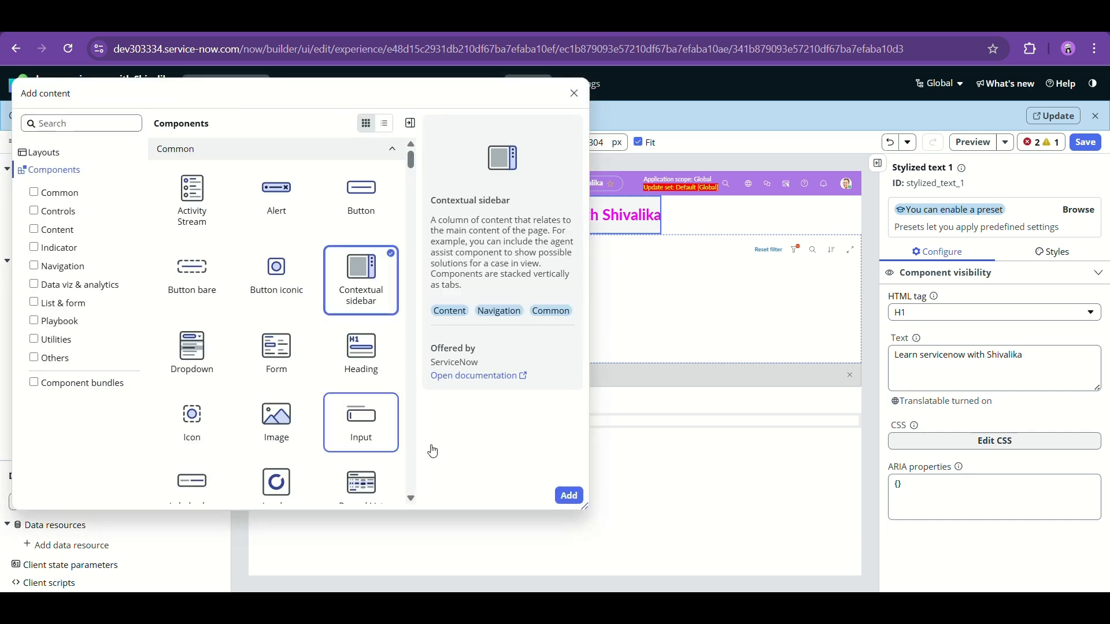
click(570, 496)
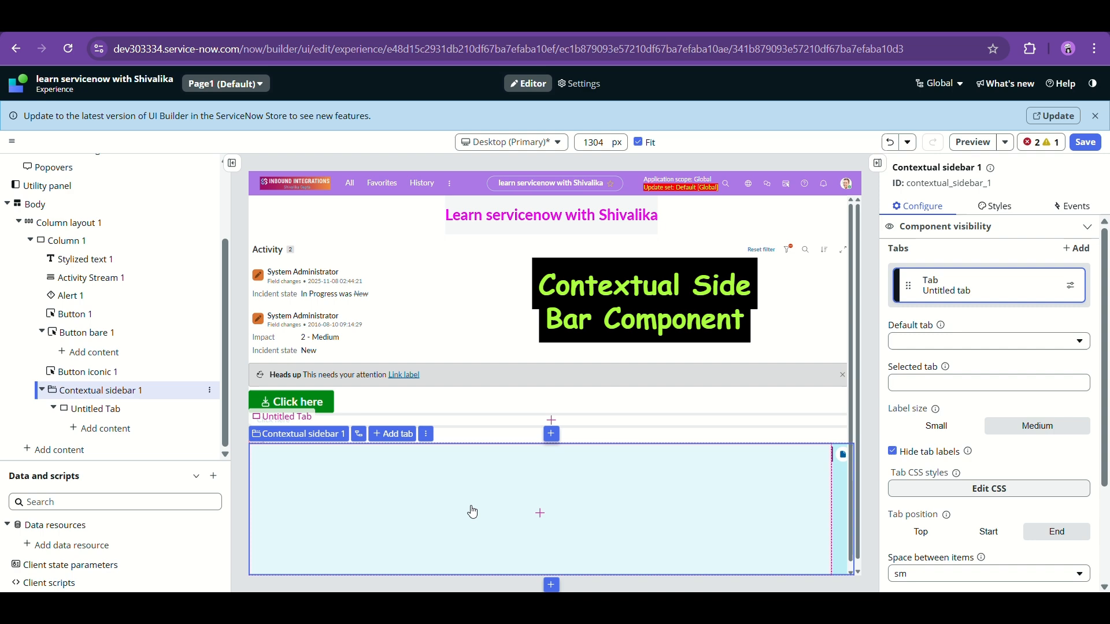
- Start adding content inside the empty Untitled Tab, then cancel without adding anything
click(540, 513)
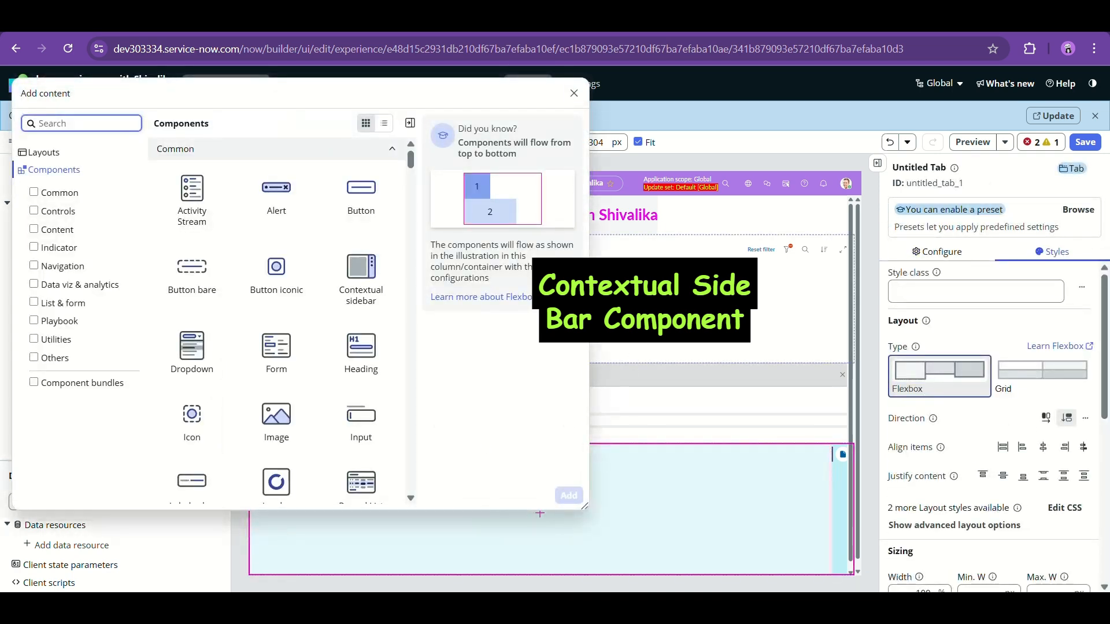
click(621, 315)
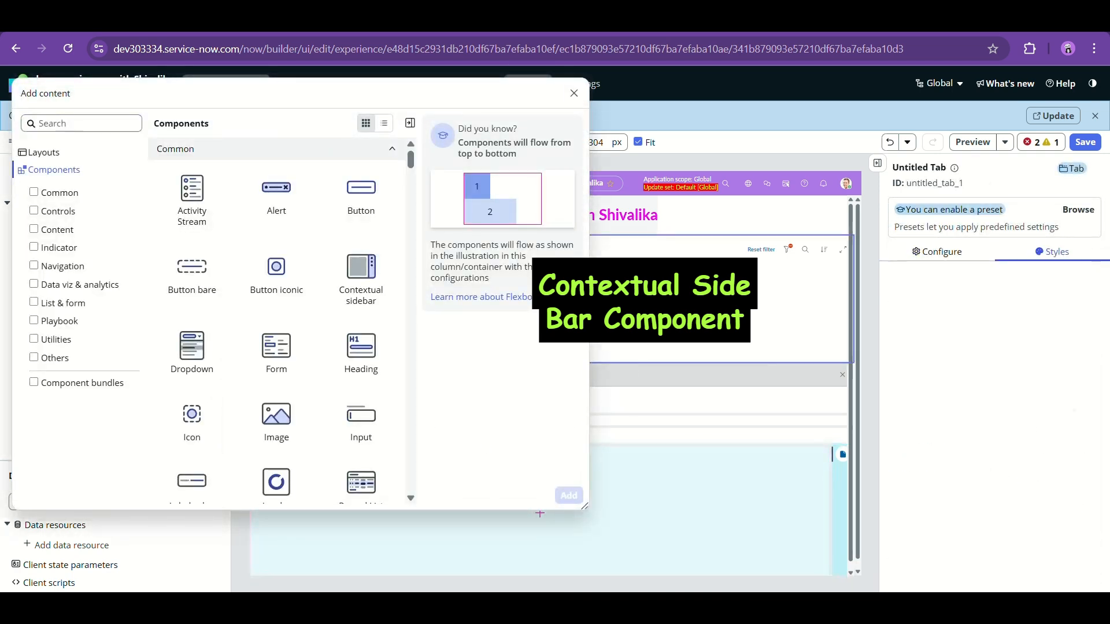
click(577, 92)
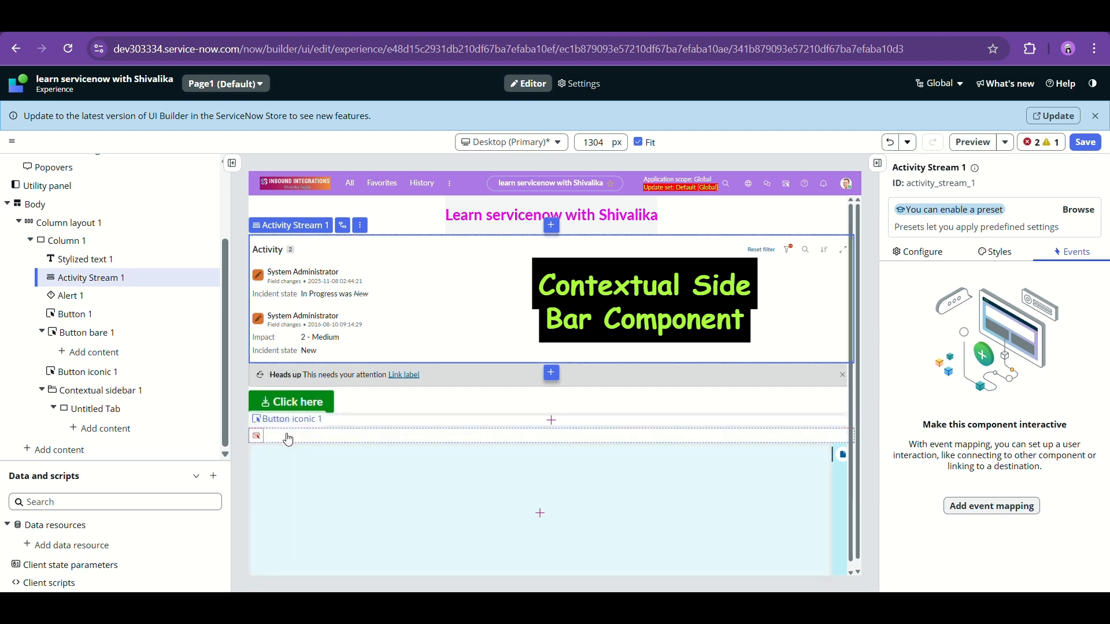
- Select the Untitled Tab and review its settings, with Untitled tab as the sidebar's default tab
click(132, 410)
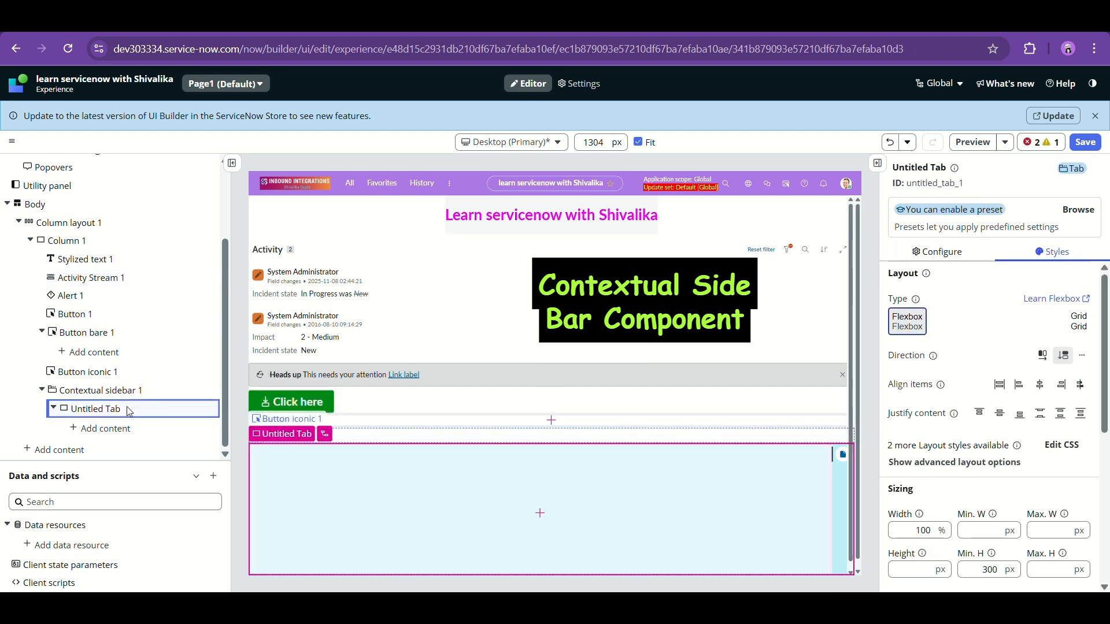
click(121, 395)
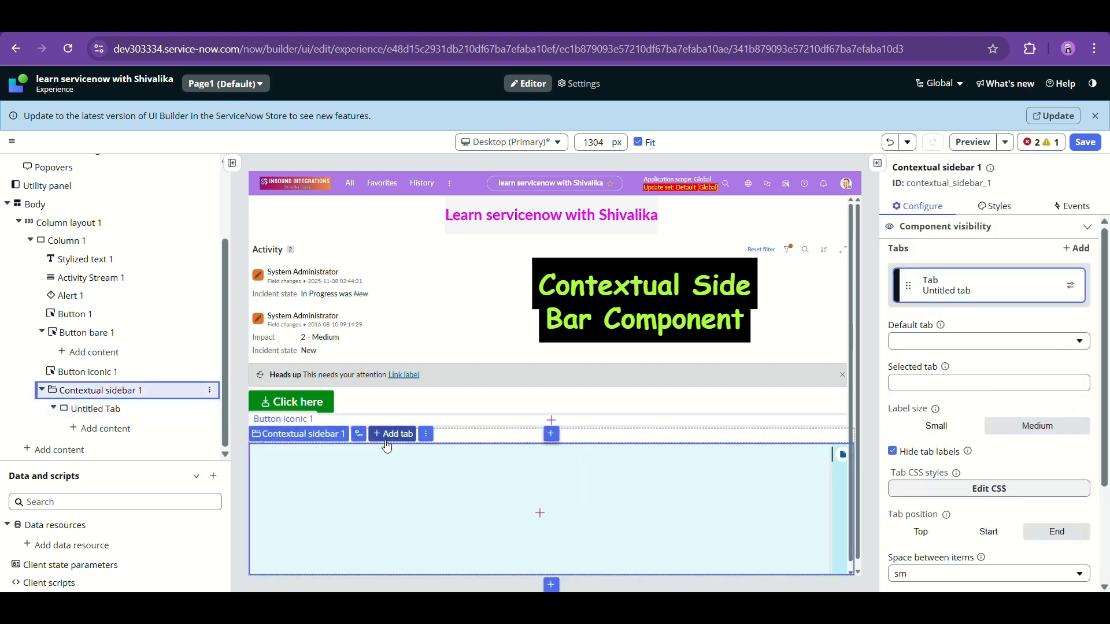
click(135, 405)
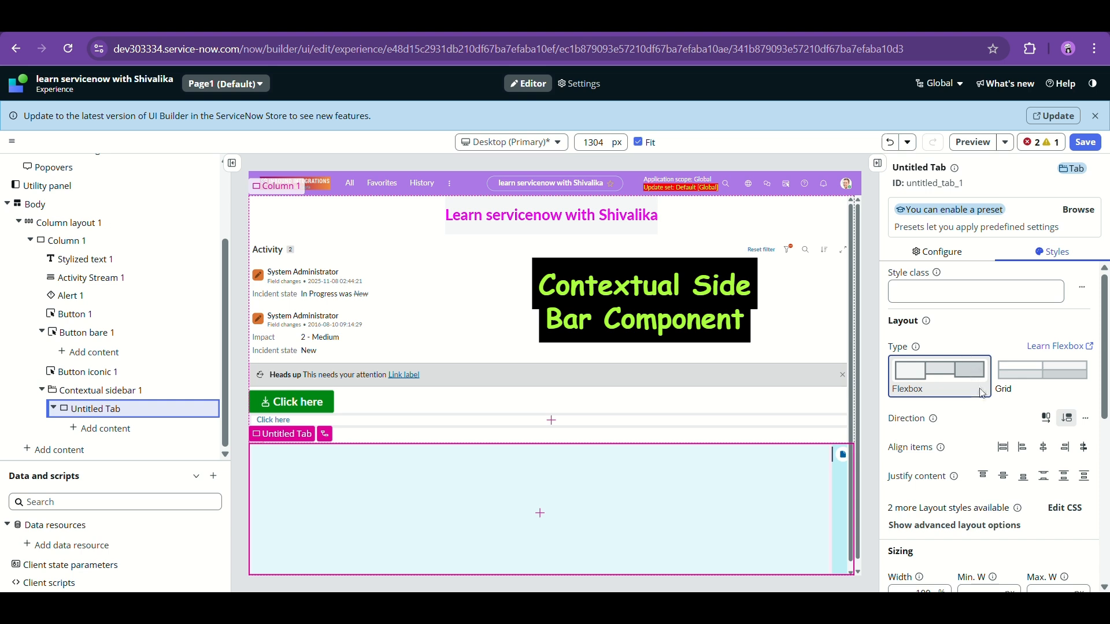
click(937, 252)
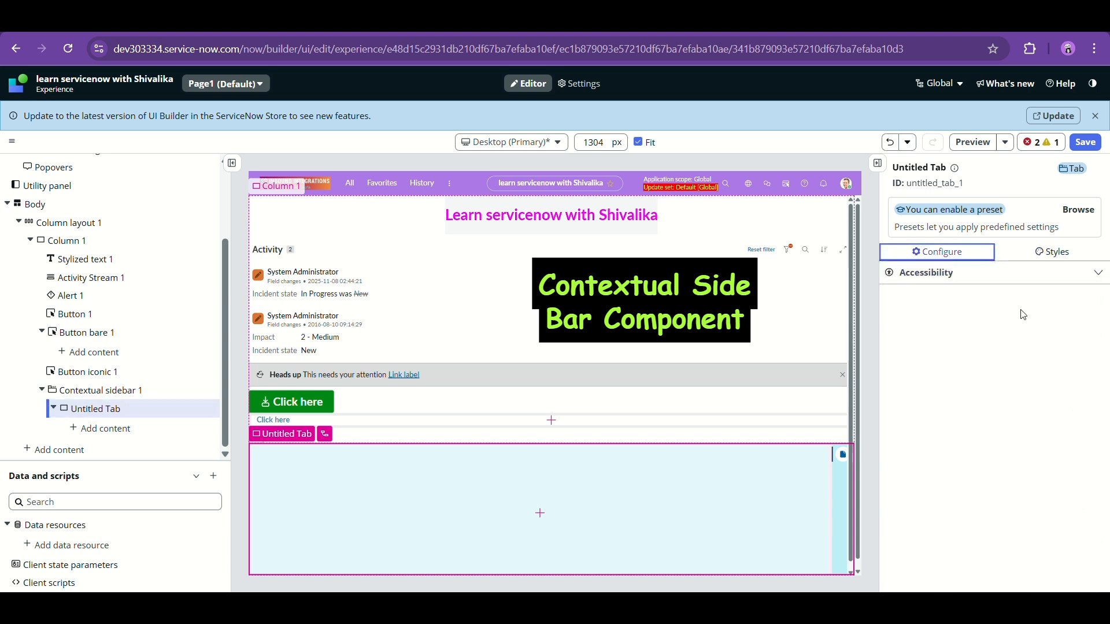
click(1097, 273)
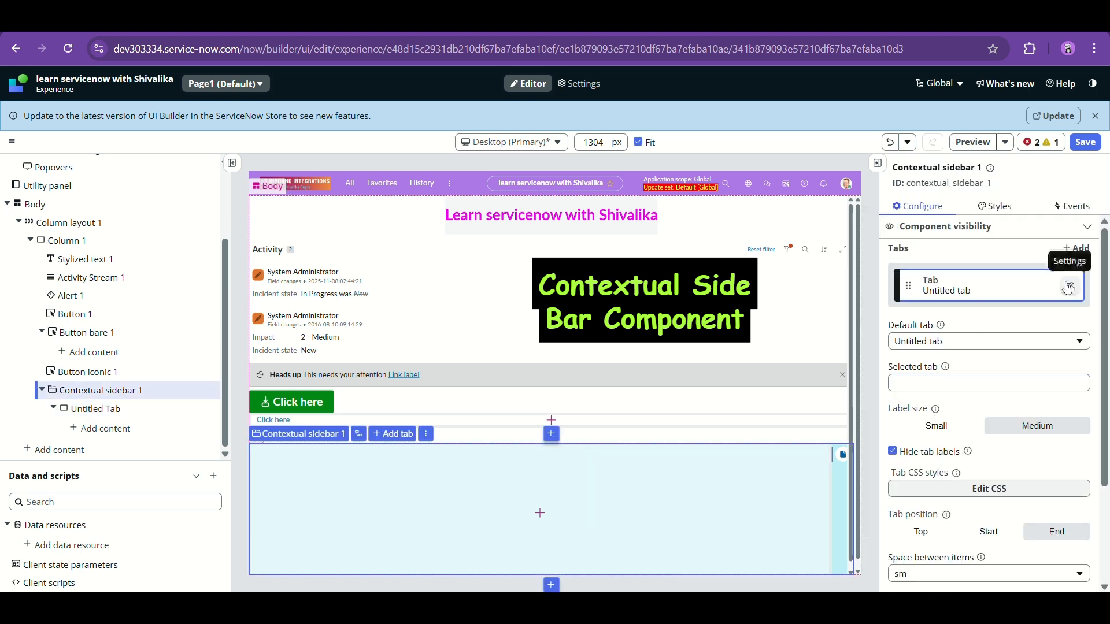
- Relabel the sidebar tab 'Tab 1' with the barcode-outline icon and save it
click(1068, 286)
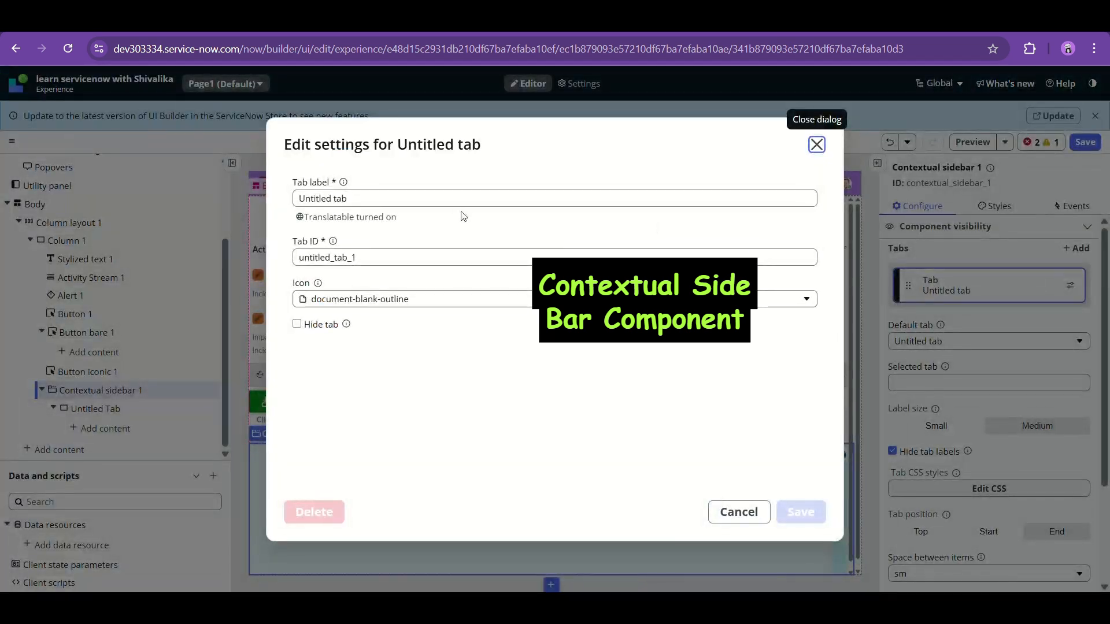
click(455, 206)
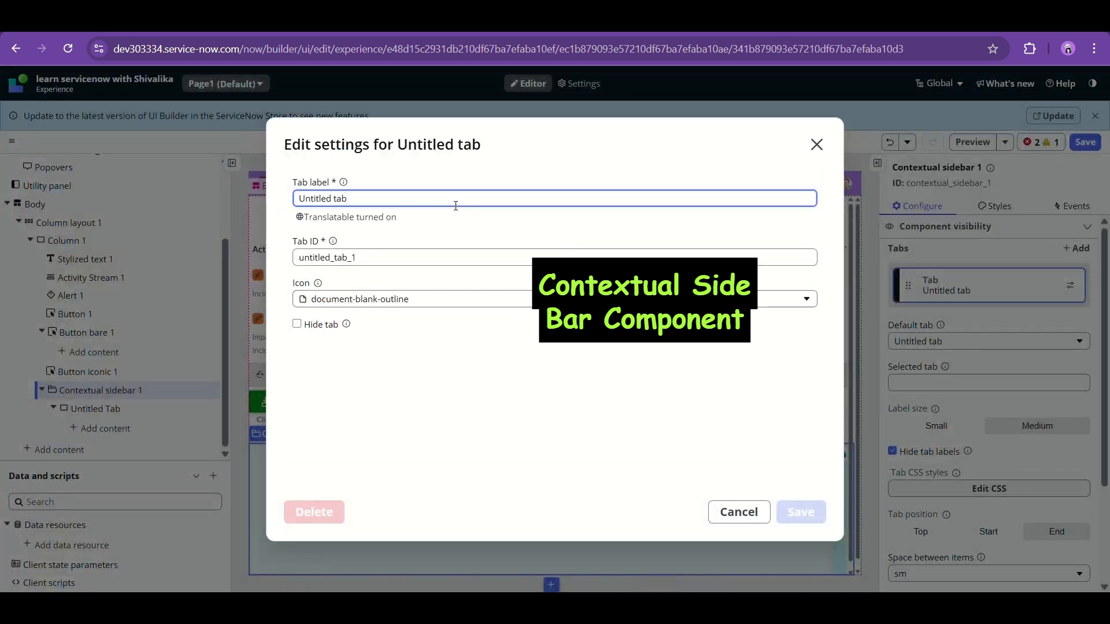
key(ctrl+a)
text(T)
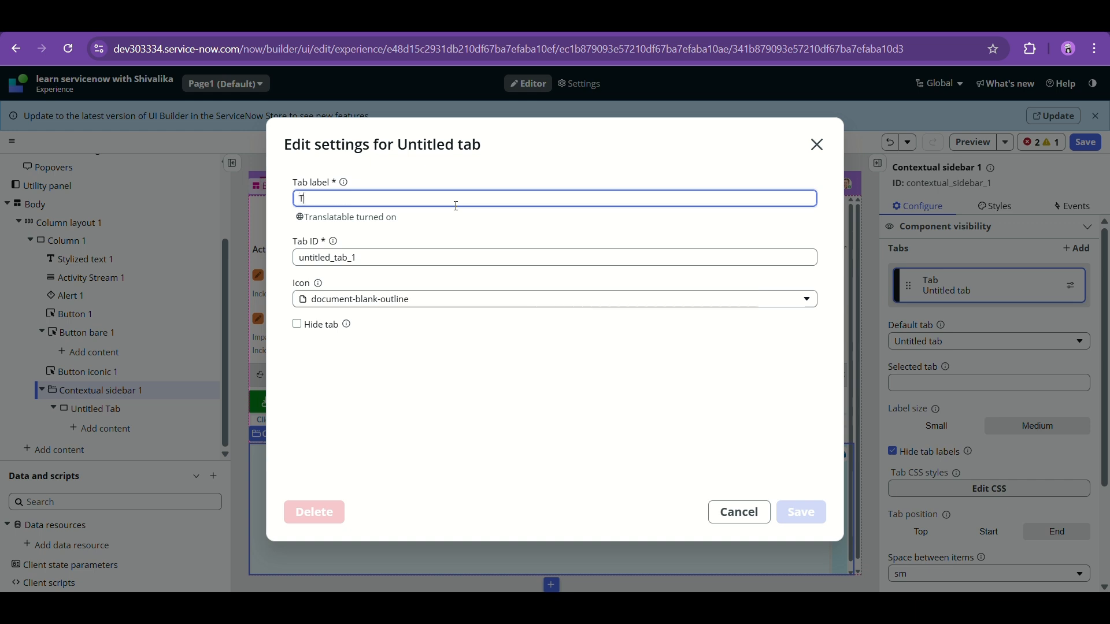
click(320, 349)
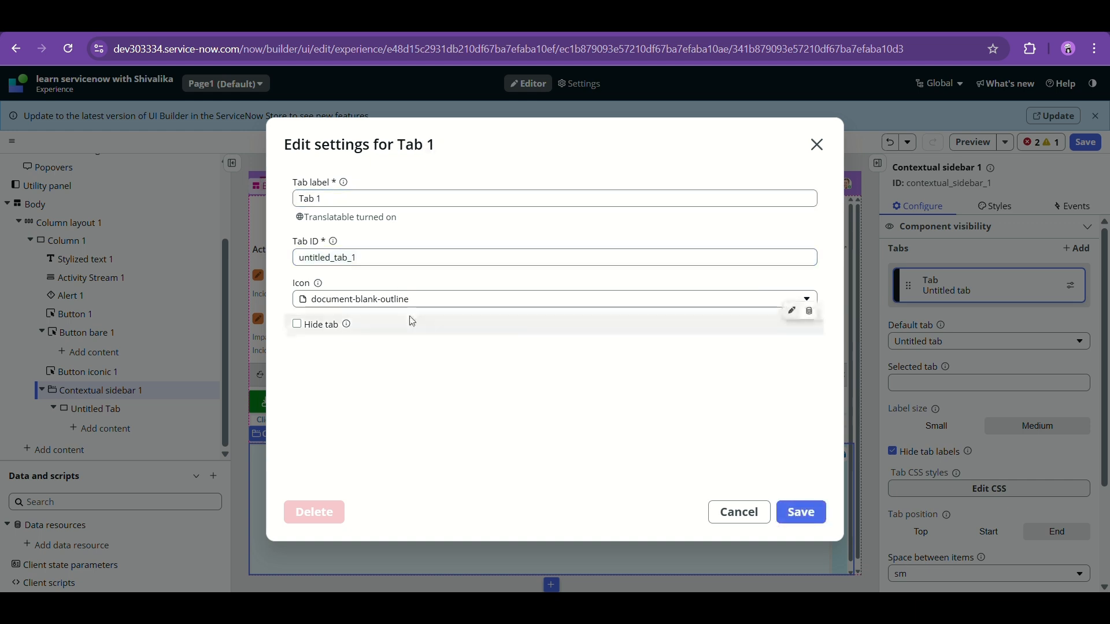
click(409, 299)
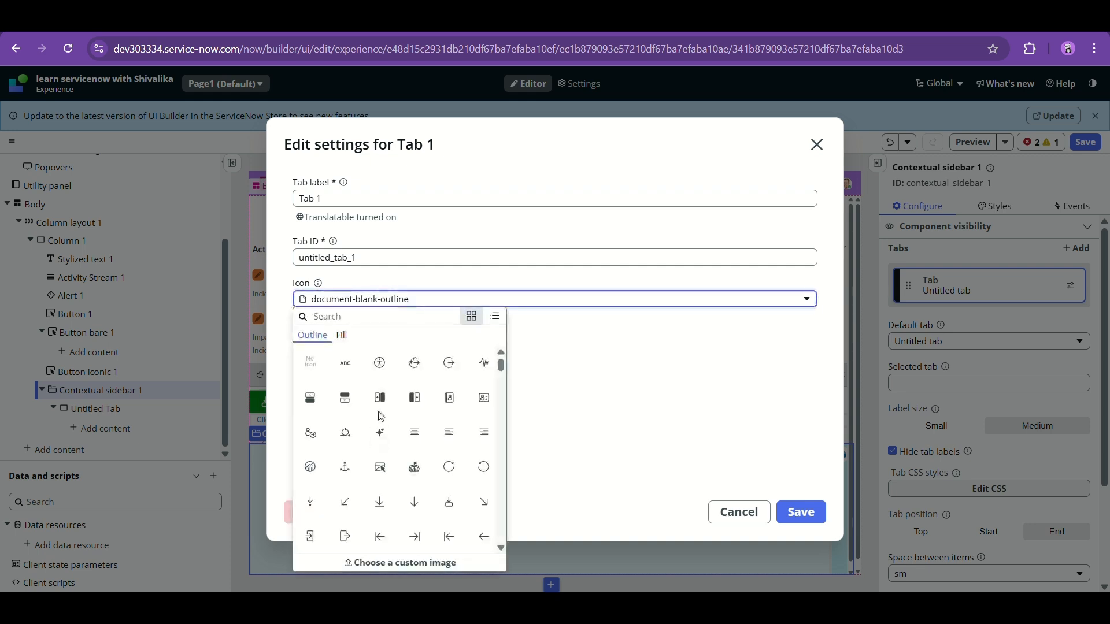
click(414, 433)
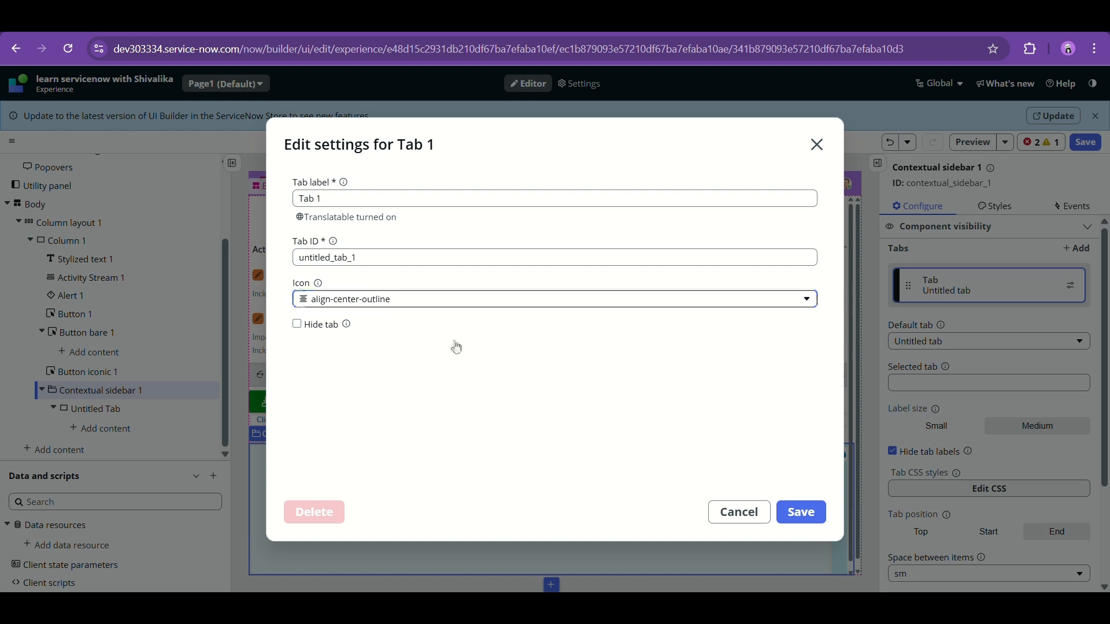
click(445, 299)
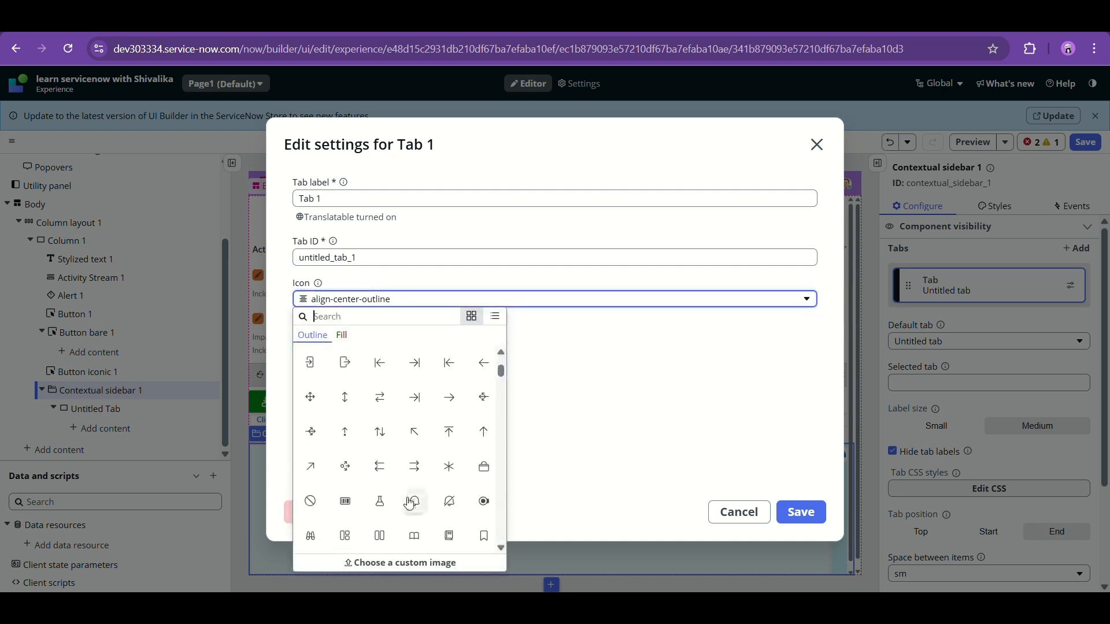
click(345, 502)
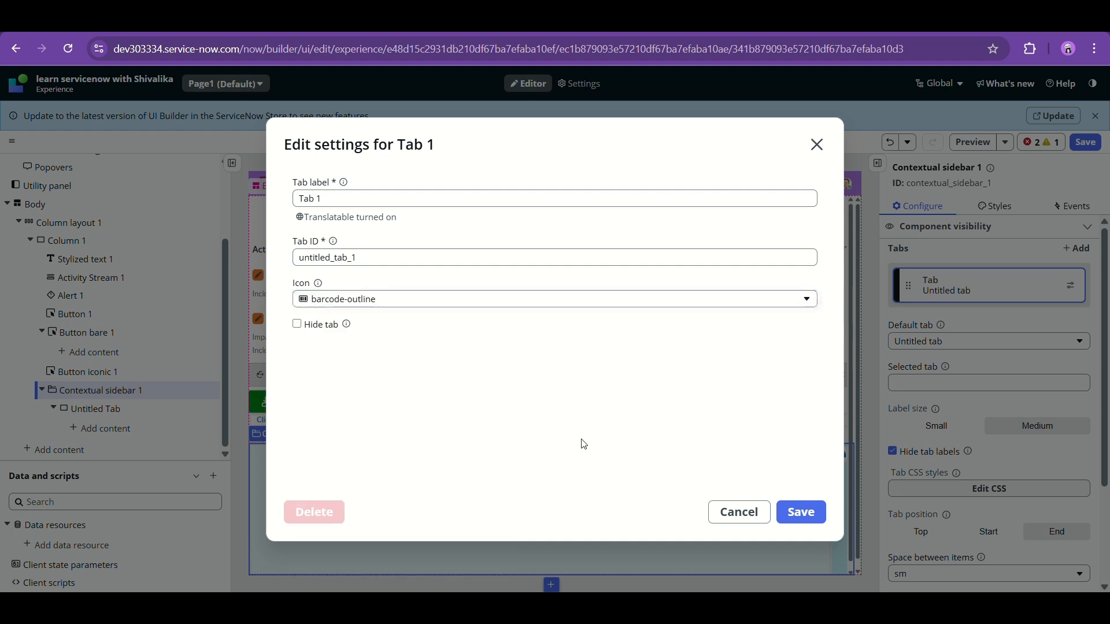
click(816, 512)
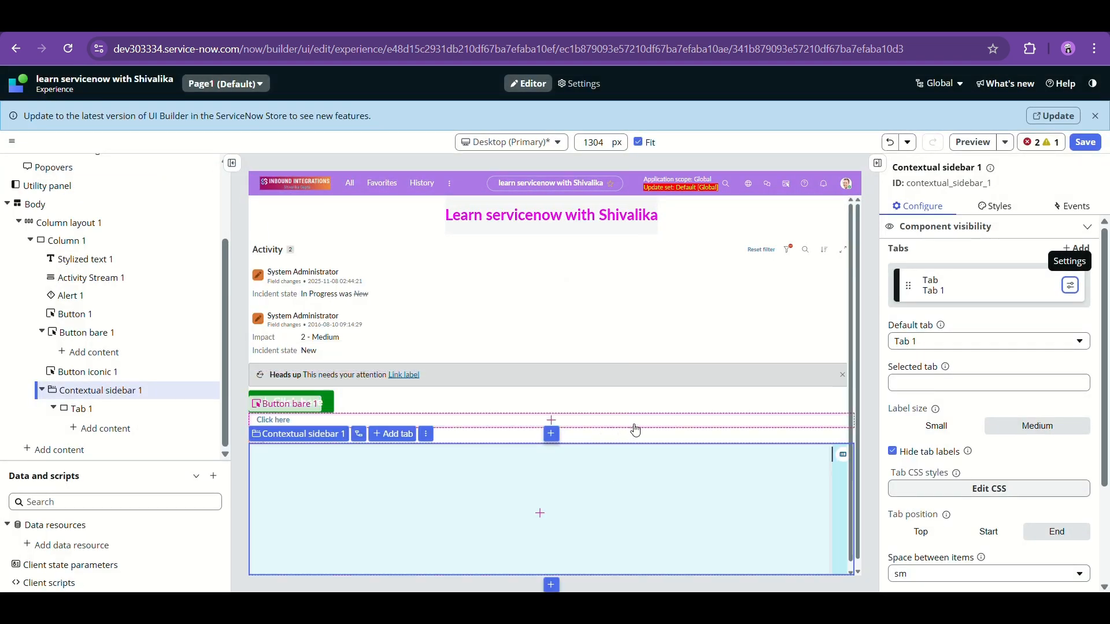
- Review the Contextual sidebar's Styles and Events settings, then return to Configure
scroll(1023, 389, down, 3)
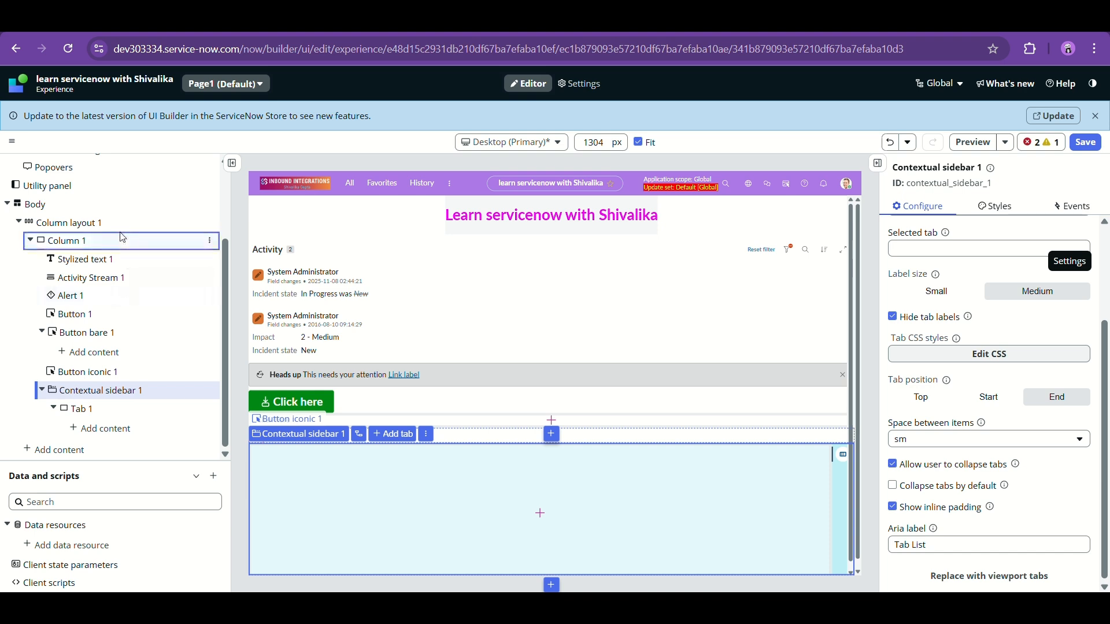
click(992, 206)
click(1076, 210)
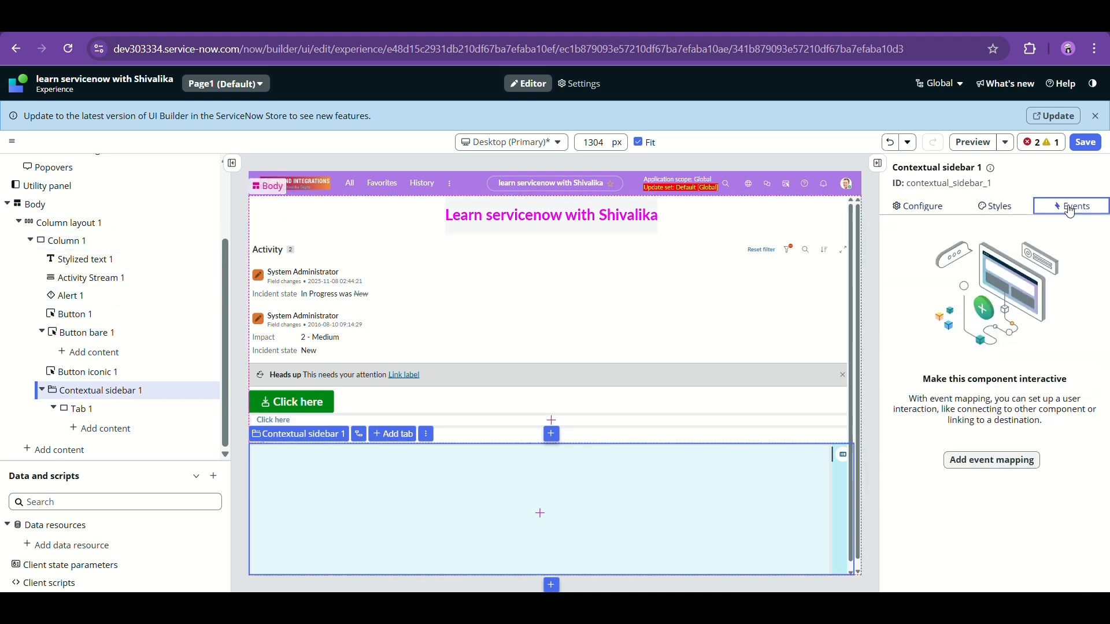
click(922, 206)
scroll(984, 410, down, 3)
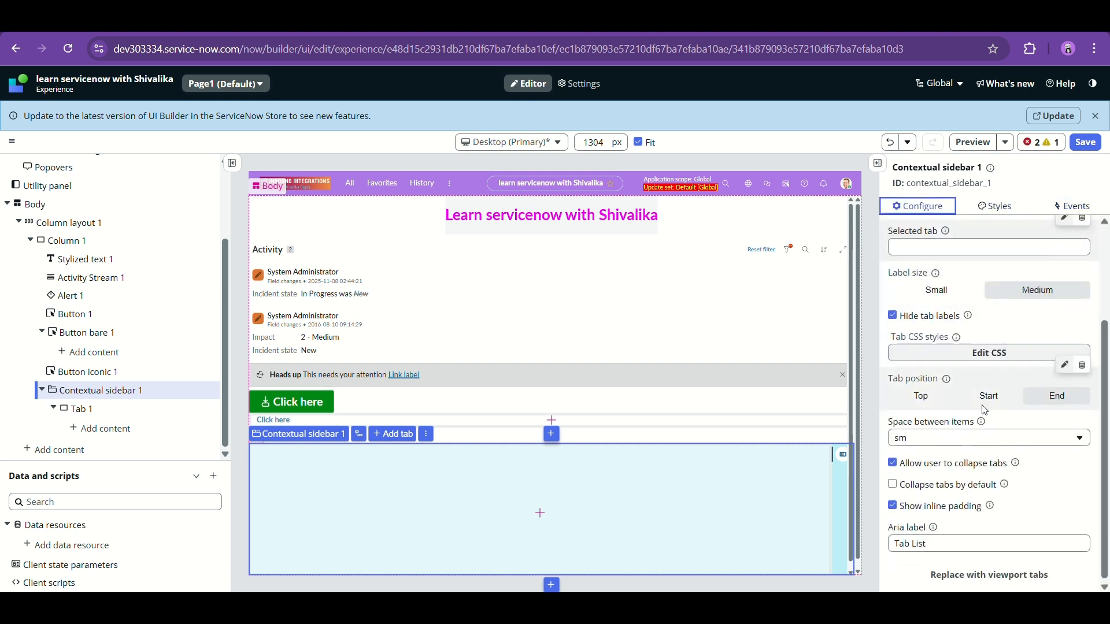
scroll(984, 410, up, 3)
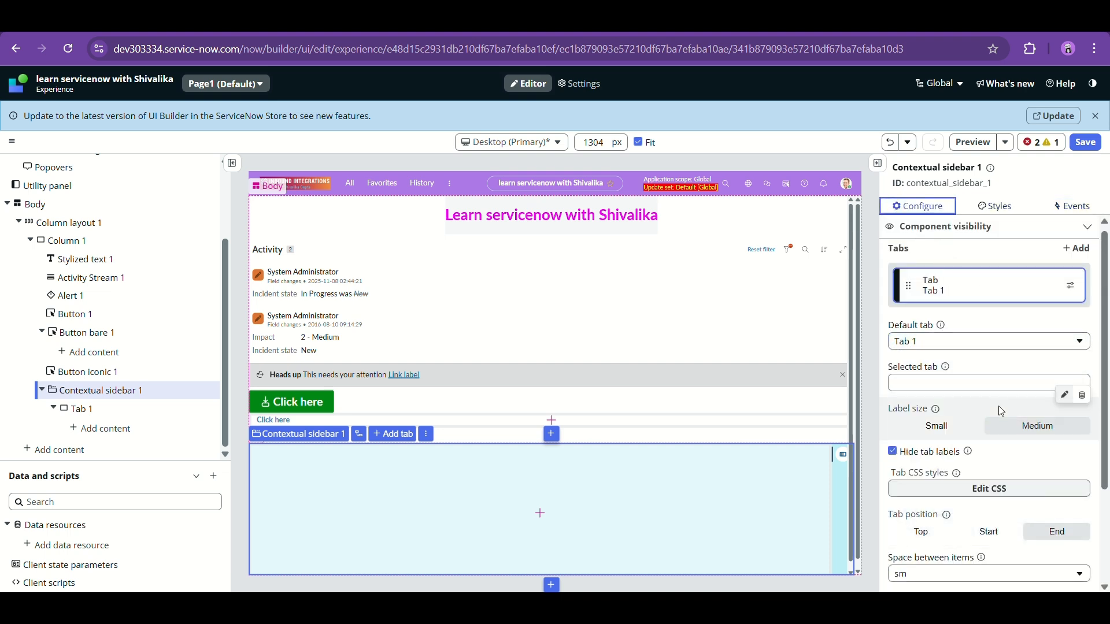
scroll(1001, 411, down, 3)
scroll(983, 359, up, 2)
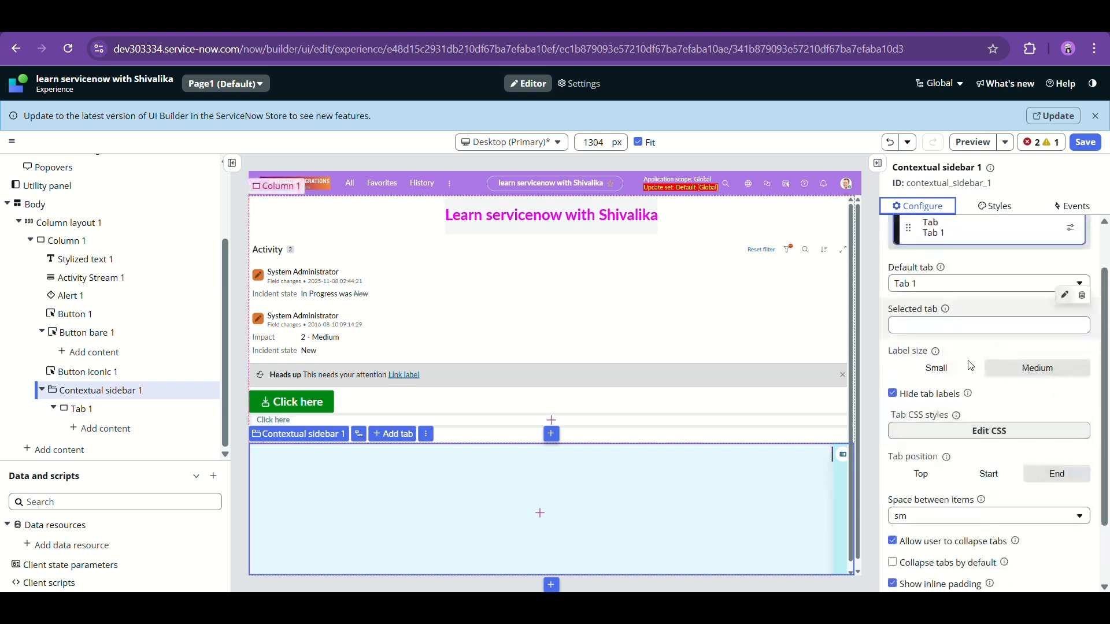
- Show the sidebar tab labels at Medium size with md space between tabs
click(892, 395)
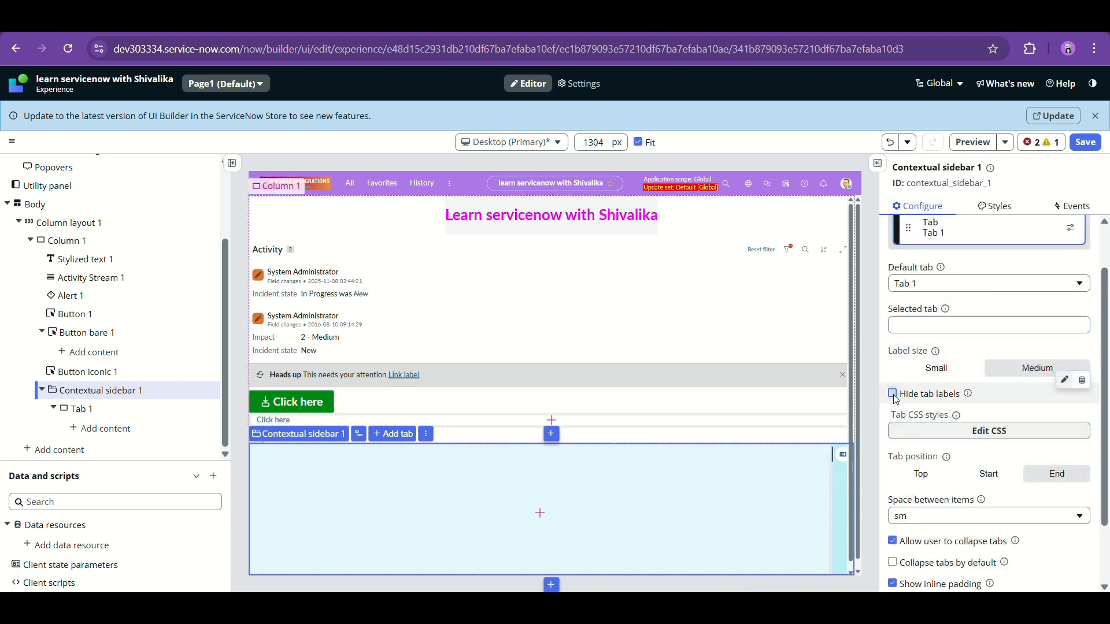
scroll(1000, 419, up, 1)
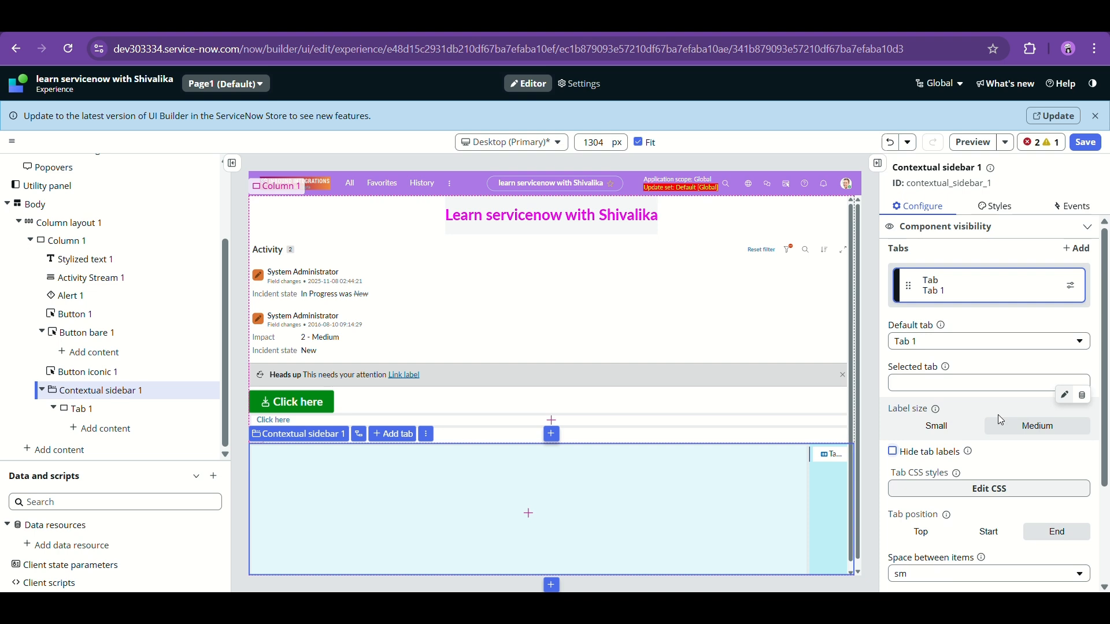
click(997, 383)
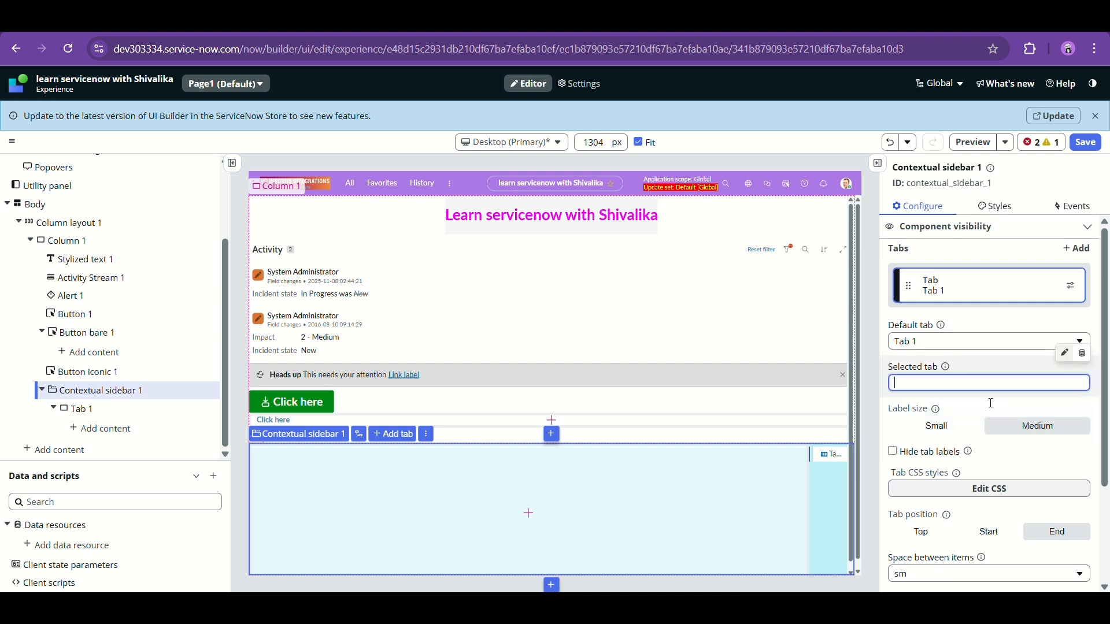
scroll(1007, 433, down, 2)
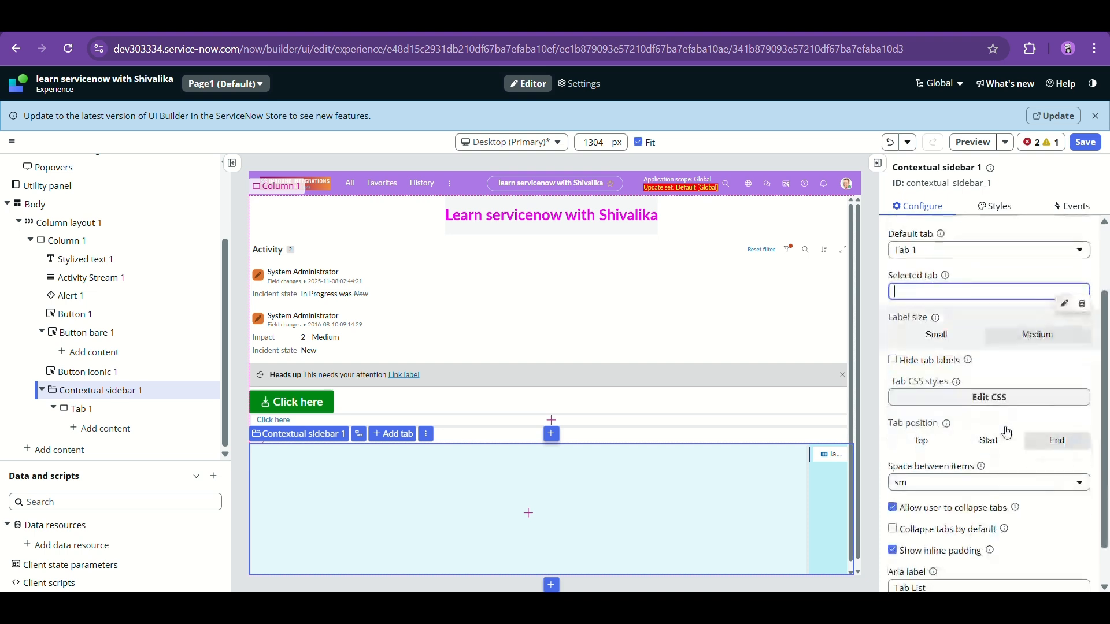
click(1031, 337)
scroll(991, 428, down, 1)
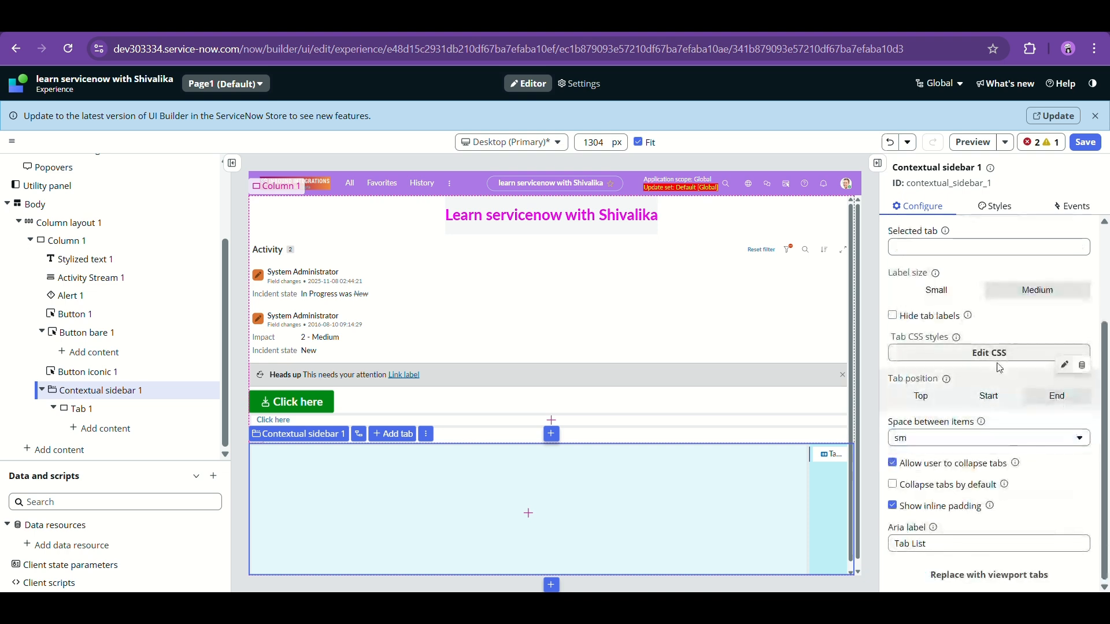
click(981, 443)
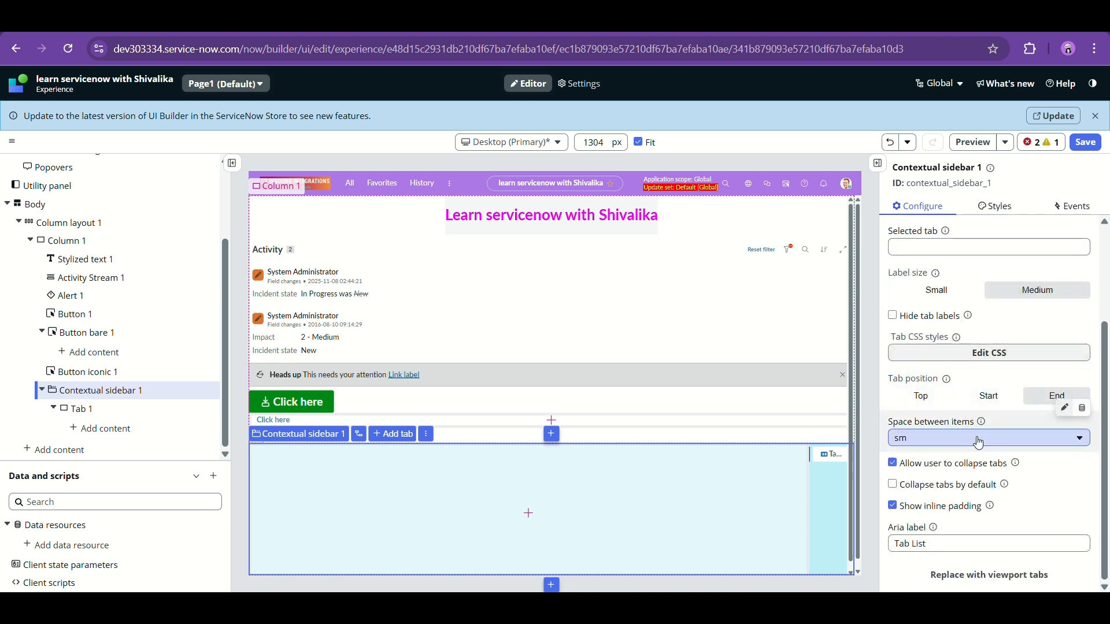
click(982, 351)
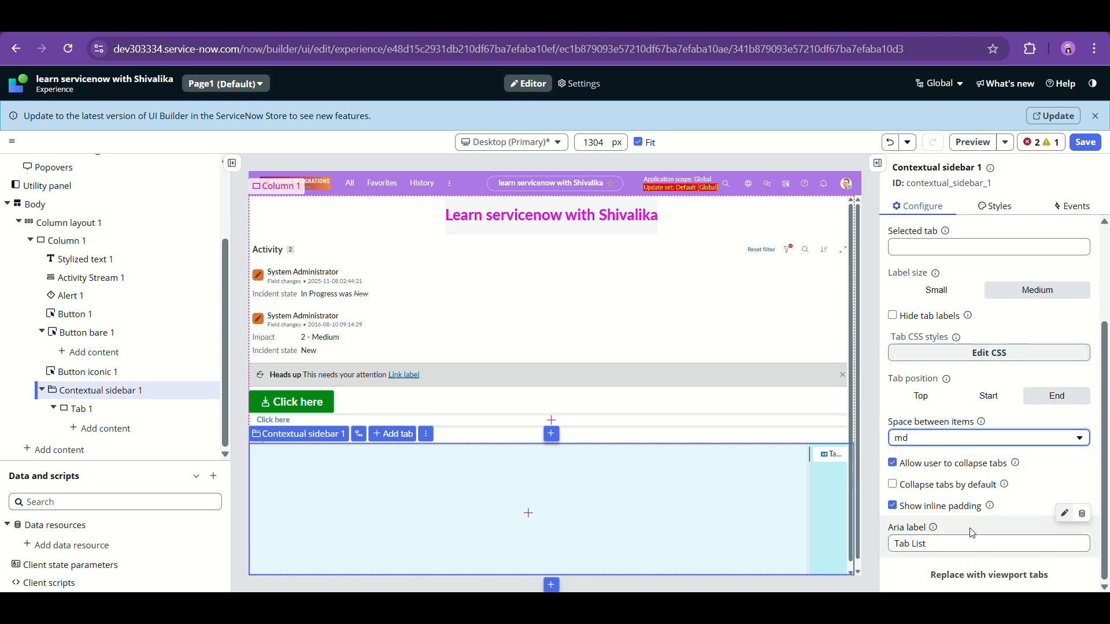
- Save the page and let the preview load
scroll(1023, 544, up, 3)
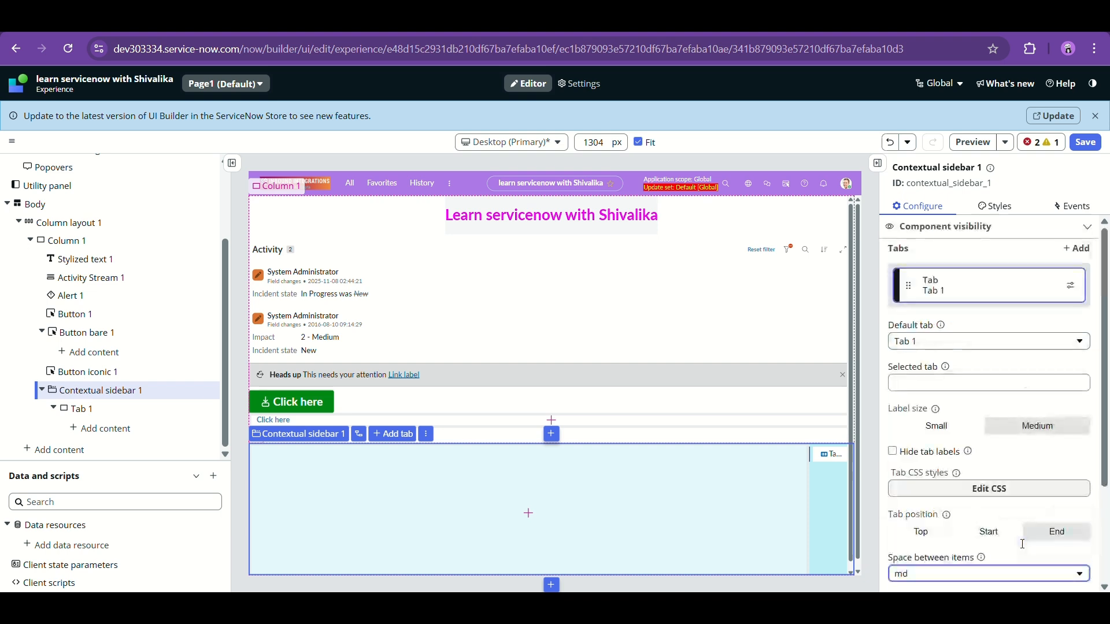
click(1086, 143)
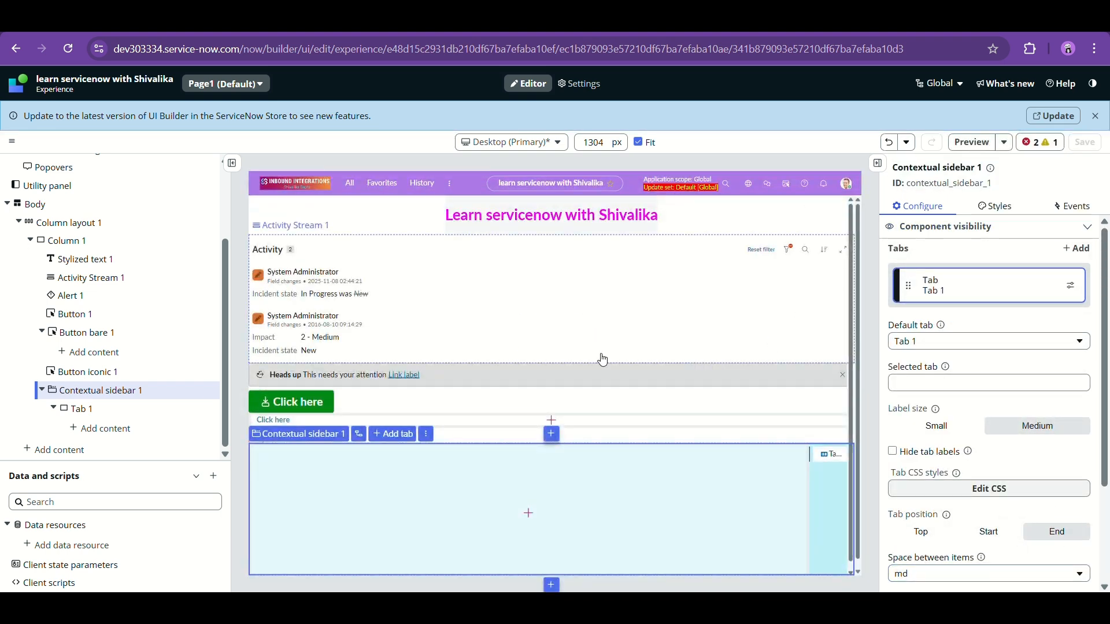
click(712, 293)
click(981, 144)
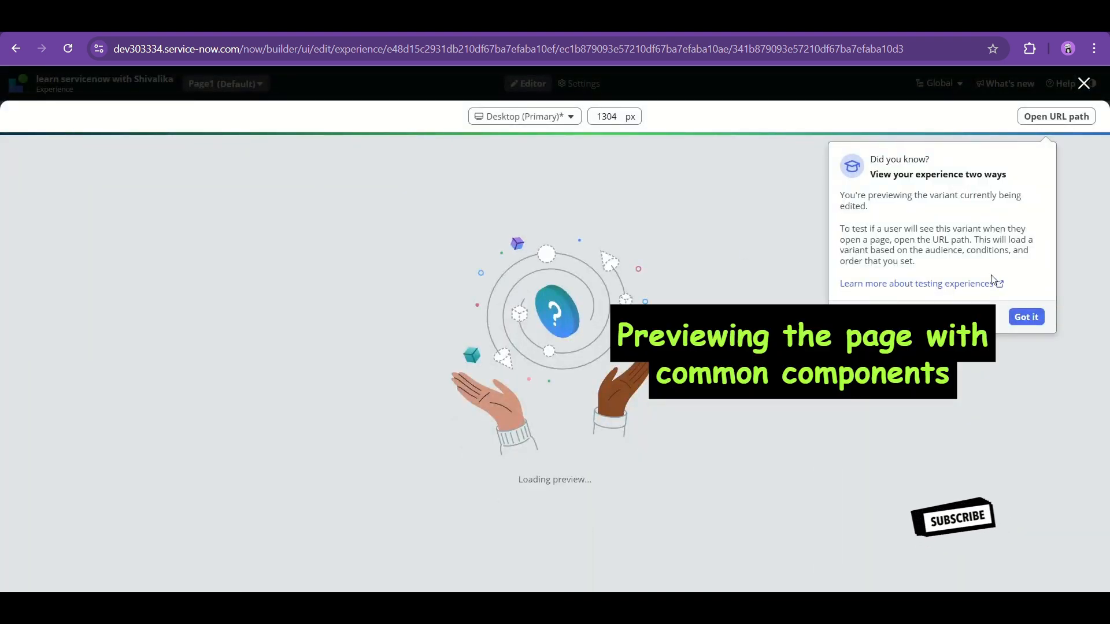
click(1025, 317)
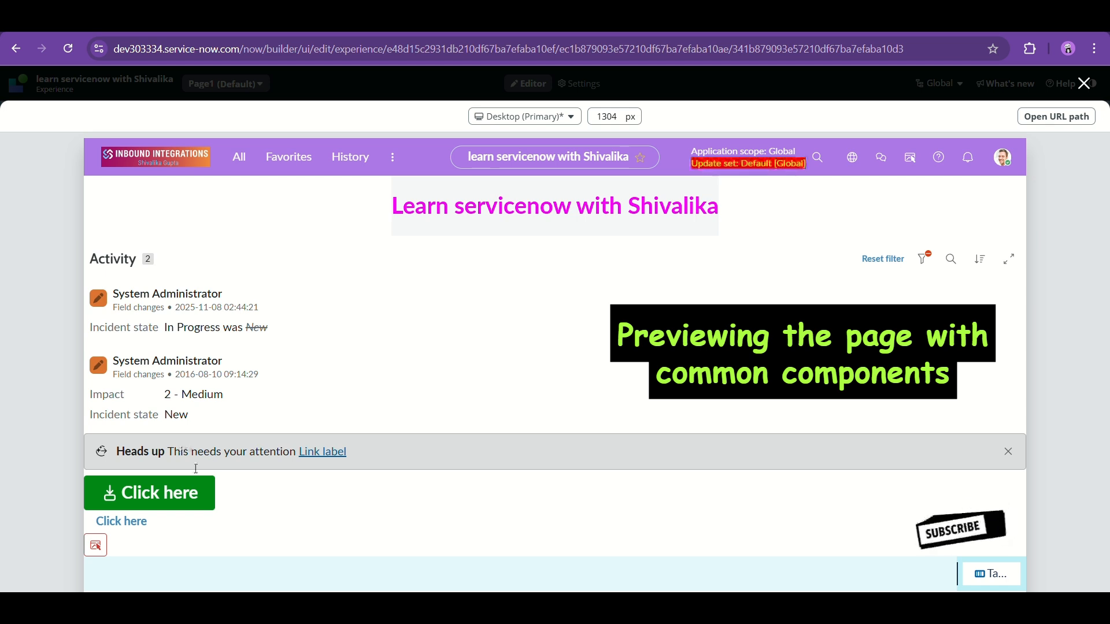
click(158, 503)
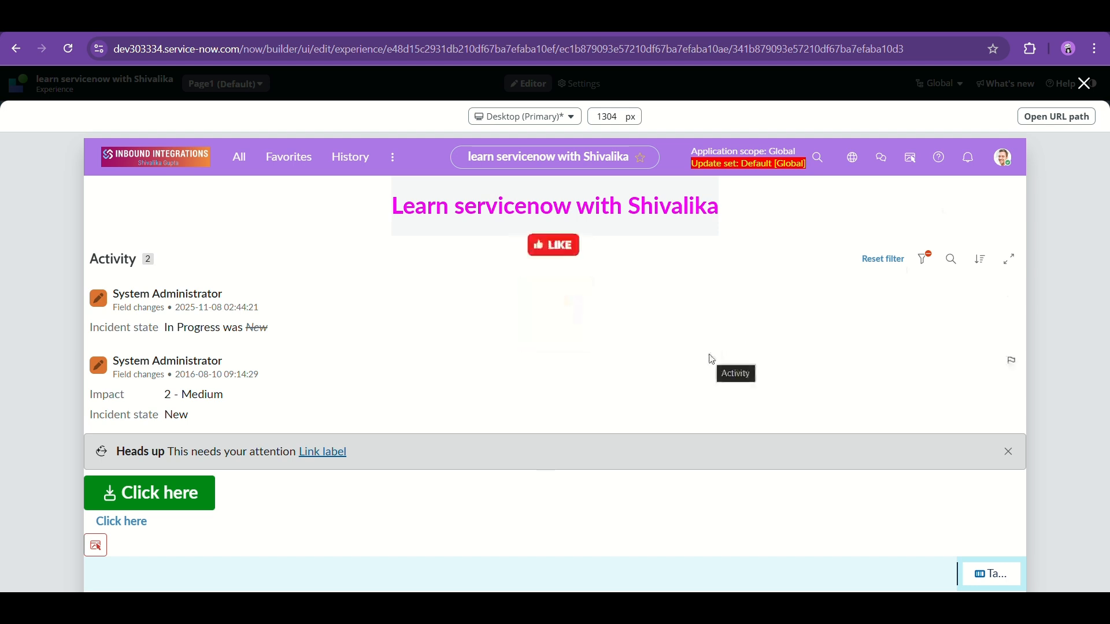
click(1086, 85)
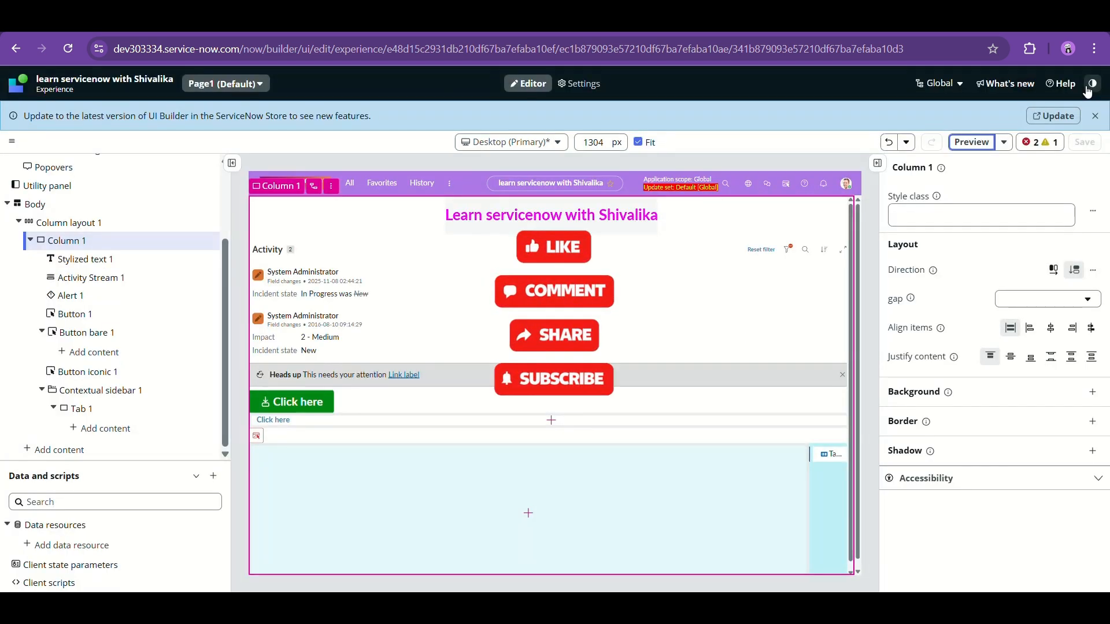